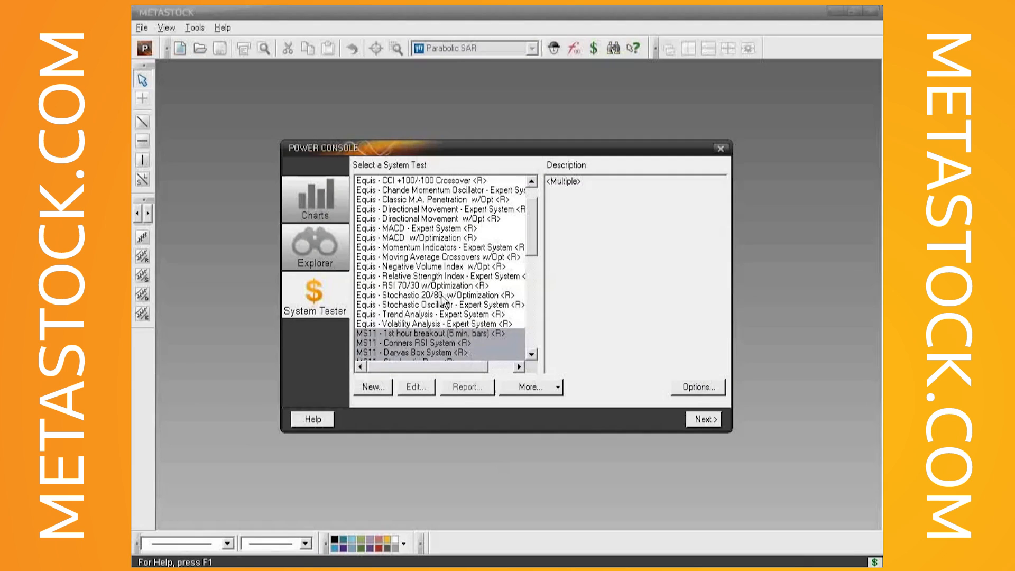
# Choose the Equis - RSI 70/30 w/Optimization system test and limit its instruments to AMAT.OQ Applied Material
pyautogui.click(443, 286)
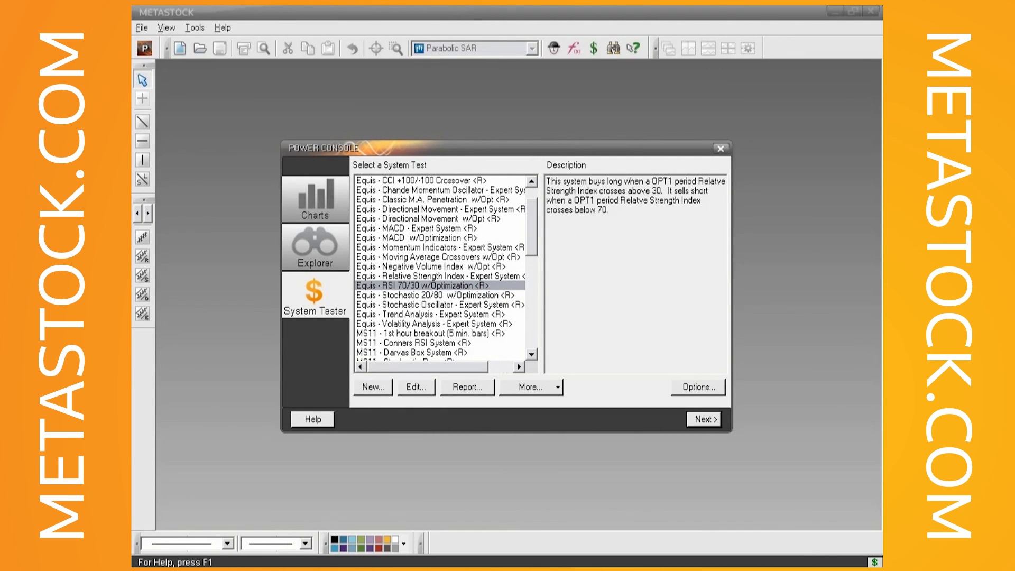
pyautogui.click(697, 420)
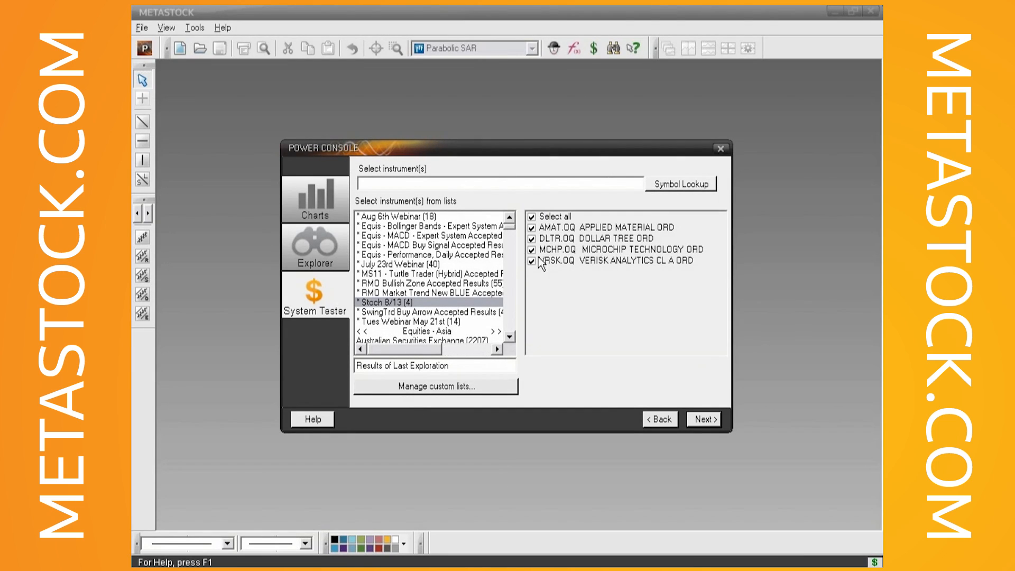
pyautogui.click(531, 218)
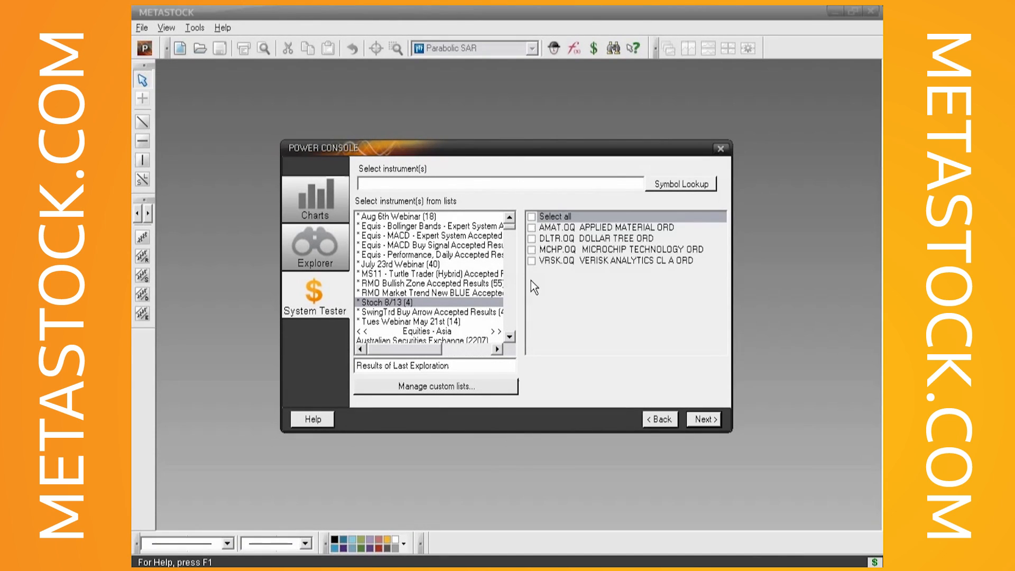
pyautogui.click(532, 228)
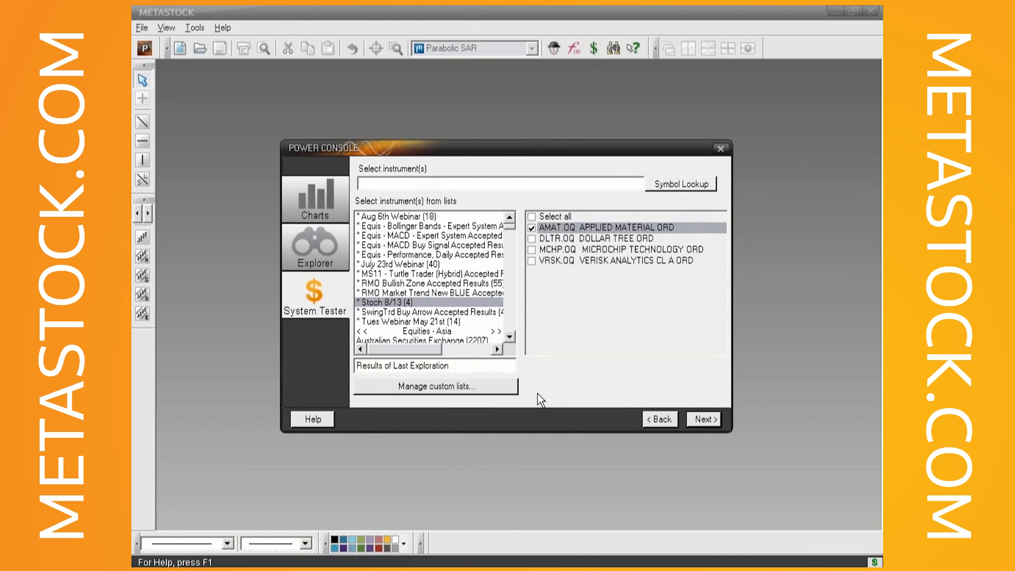
pyautogui.click(703, 420)
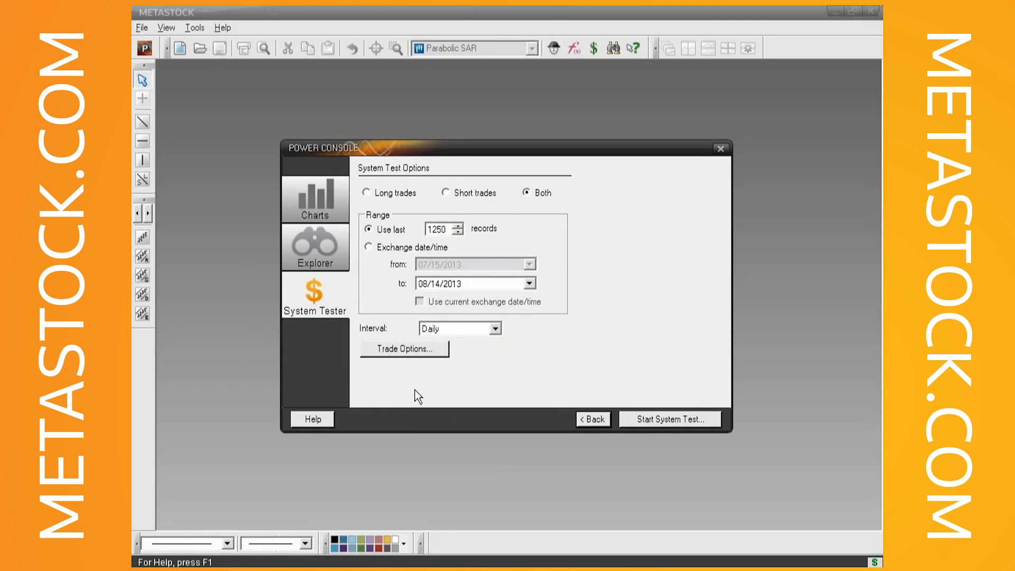
# Turn on Points Only Test in the account settings of the trade options
pyautogui.click(406, 352)
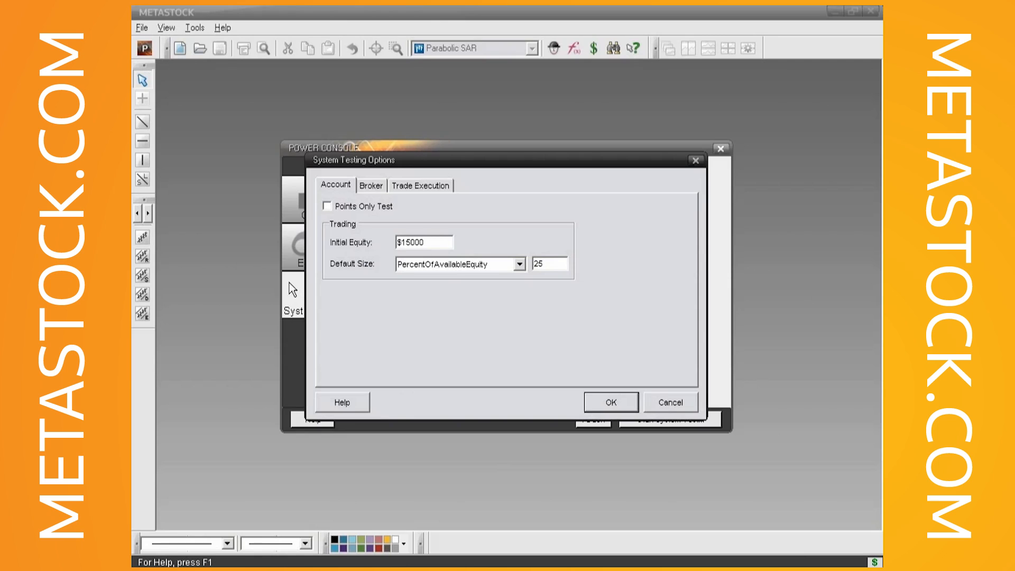
pyautogui.click(326, 205)
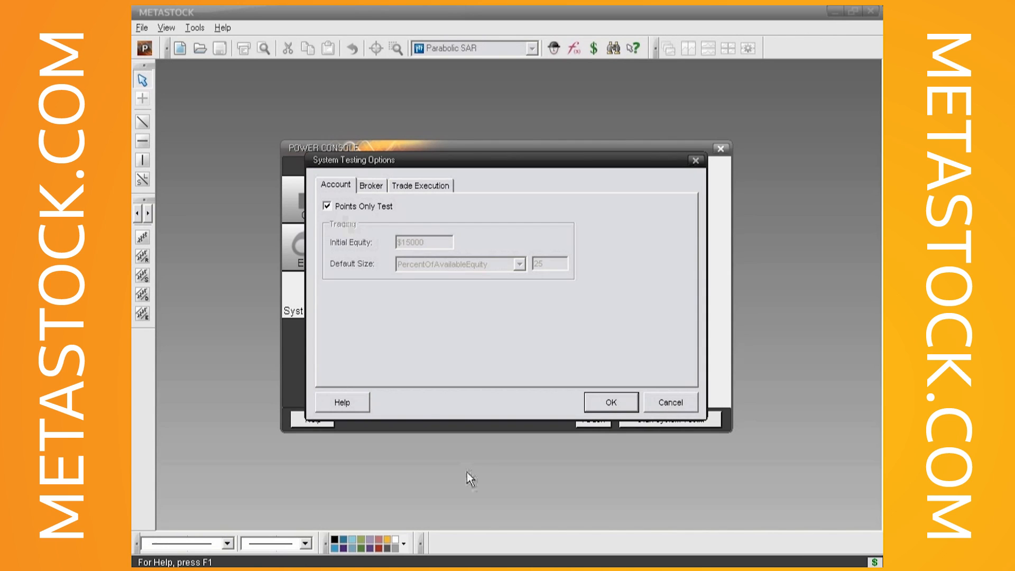
pyautogui.click(613, 398)
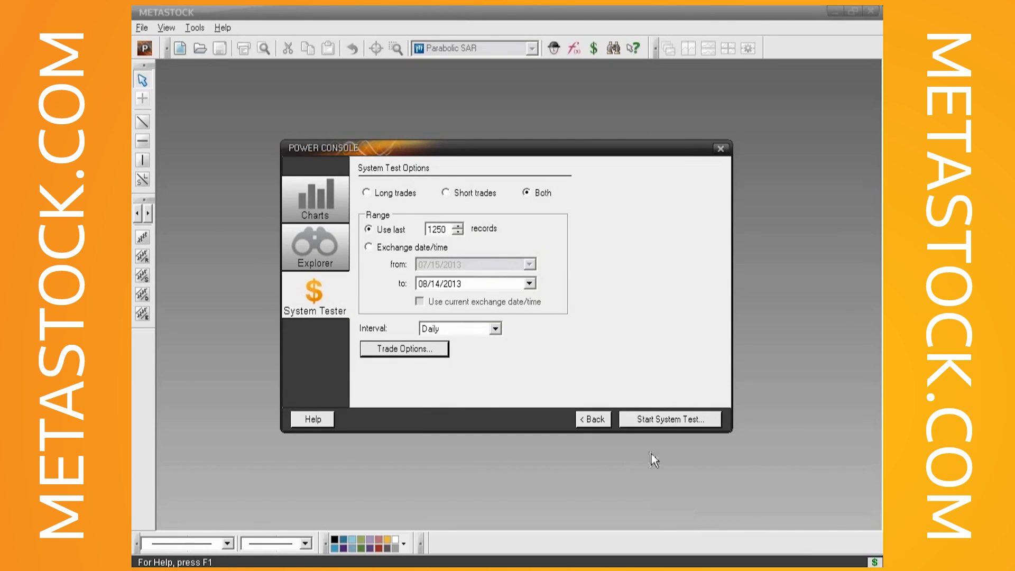
# Run the system test on Applied Material, view its results and close them
pyautogui.click(655, 420)
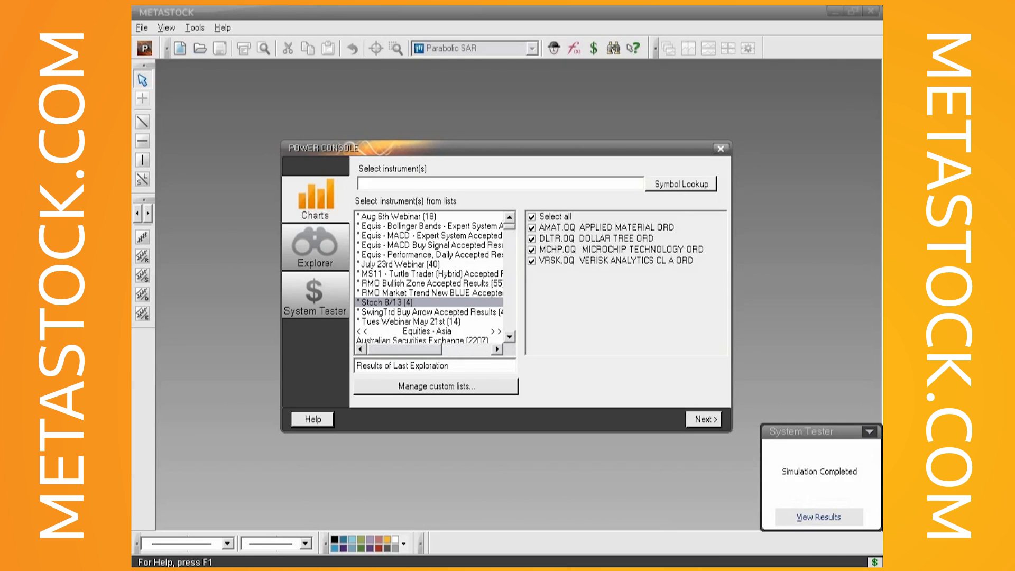
pyautogui.click(825, 518)
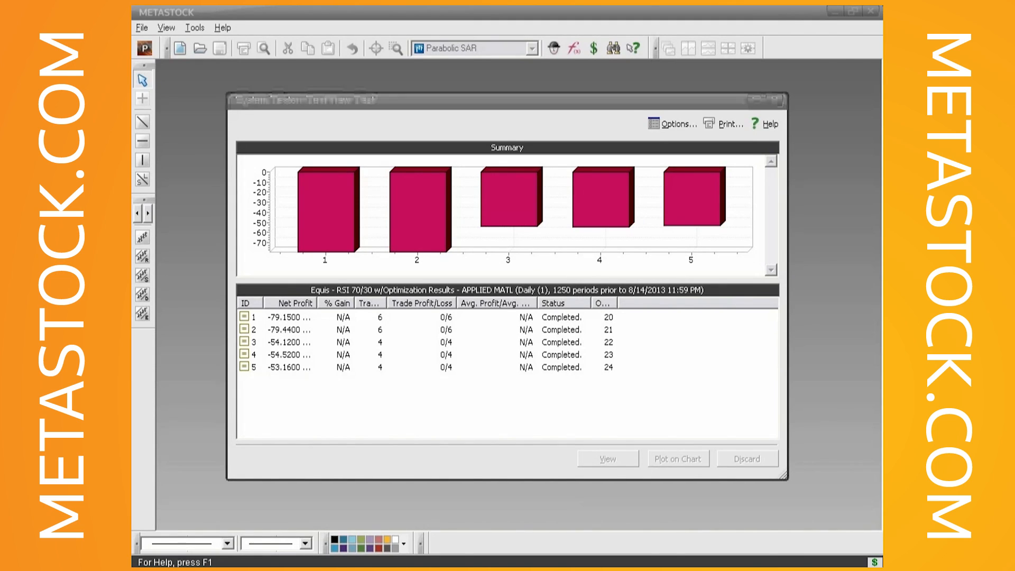
pyautogui.click(779, 100)
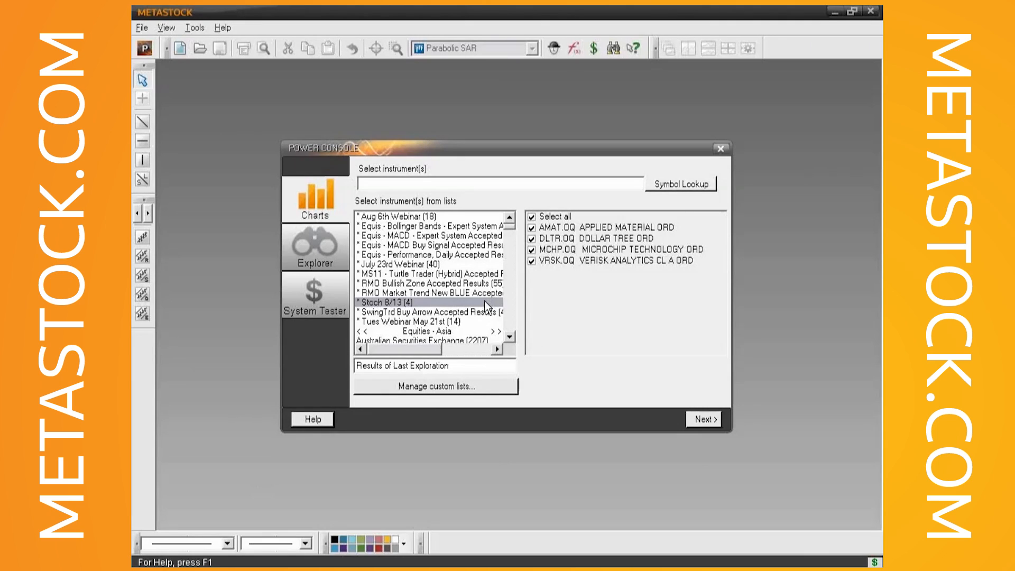
# Set up the same RSI 70/30 system test again with COST.O as the instrument instead of AMAT.OQ
pyautogui.click(294, 246)
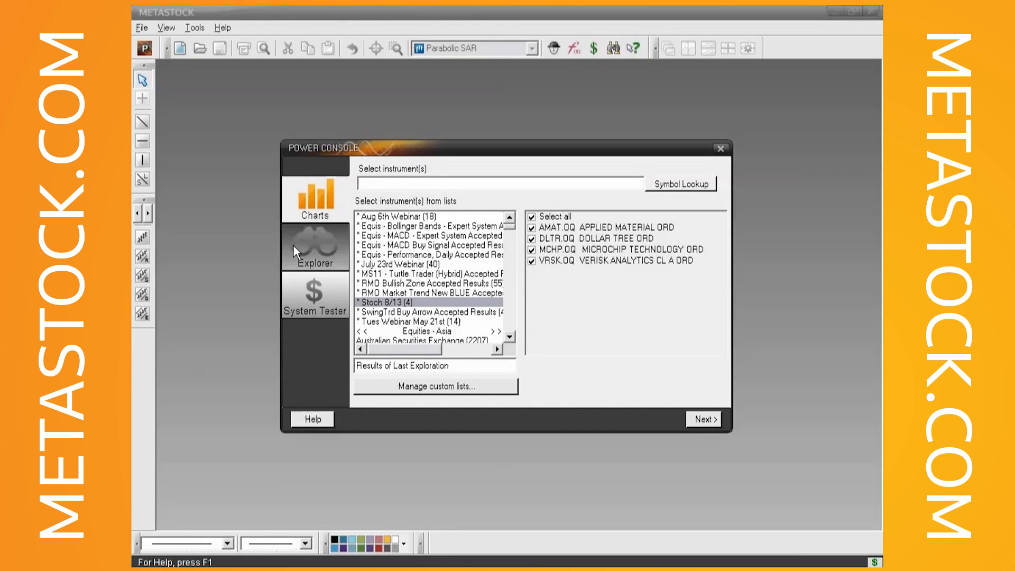
pyautogui.click(329, 287)
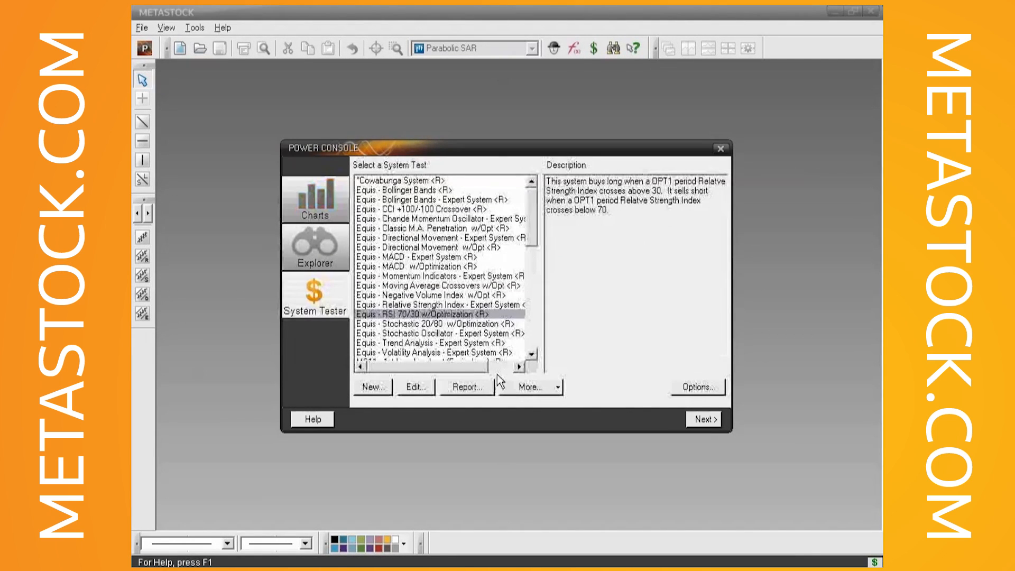
pyautogui.click(706, 420)
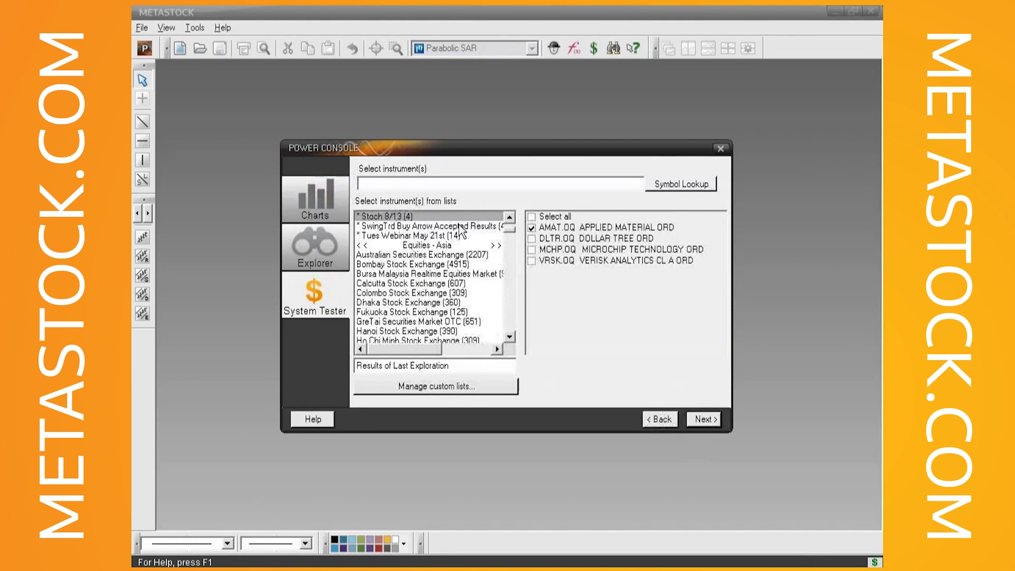
pyautogui.click(532, 228)
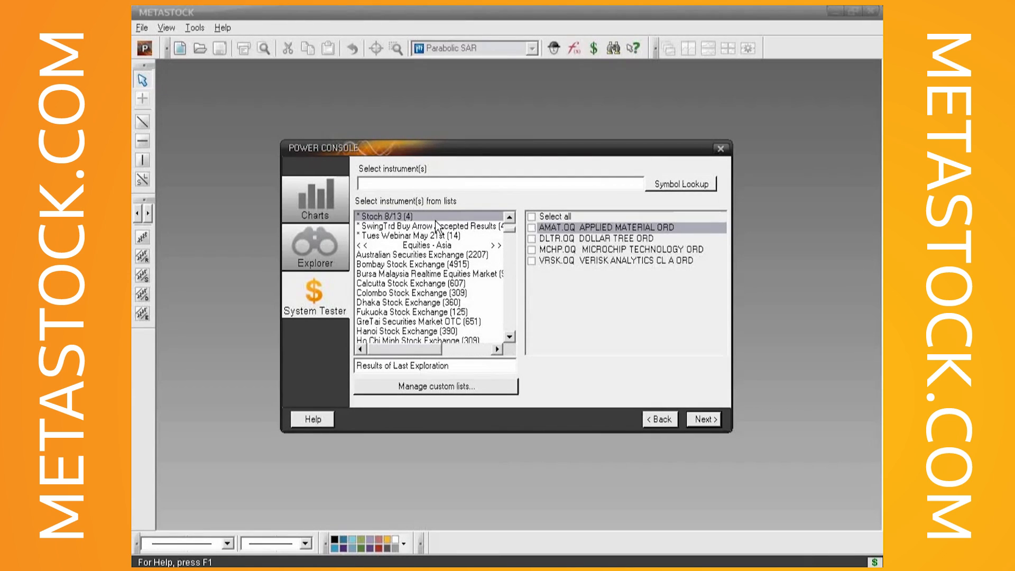
pyautogui.click(368, 183)
pyautogui.write('COST')
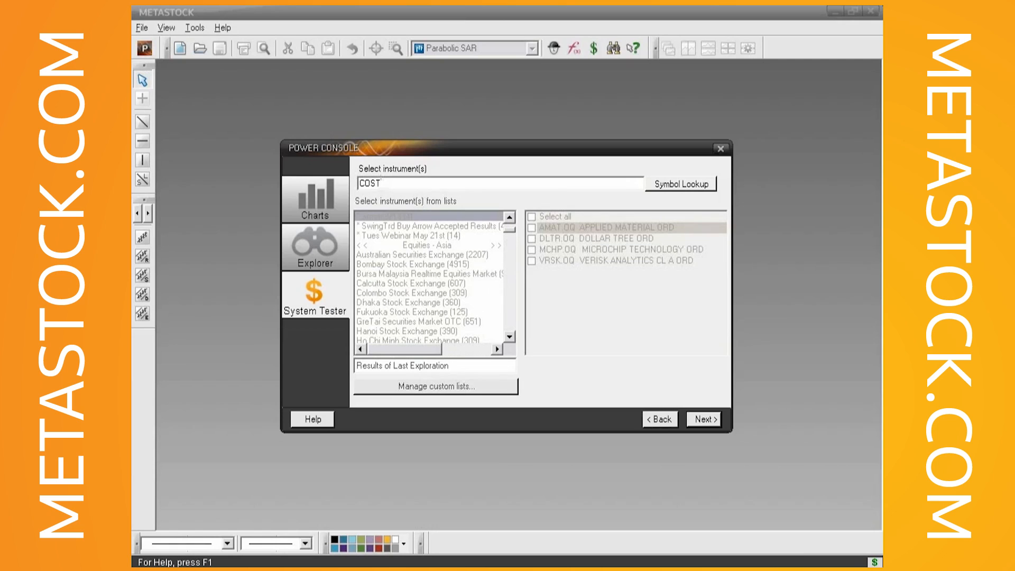
pyautogui.write('.O')
pyautogui.click(705, 420)
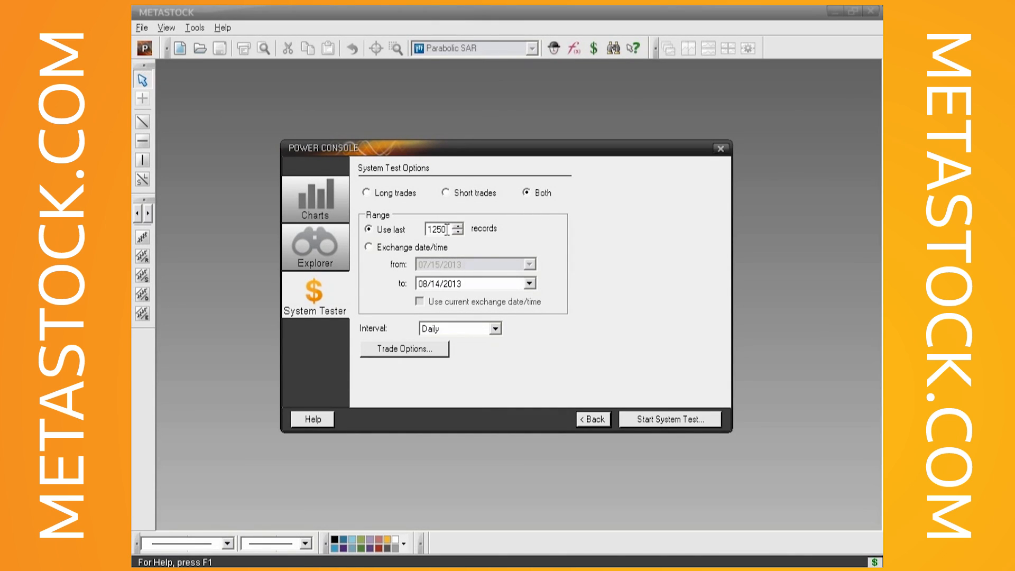
# Run the test over the last 2000 records, view its results and close them
pyautogui.moveTo(447, 229); pyautogui.dragTo(423, 231)
pyautogui.write('2000')
pyautogui.click(657, 420)
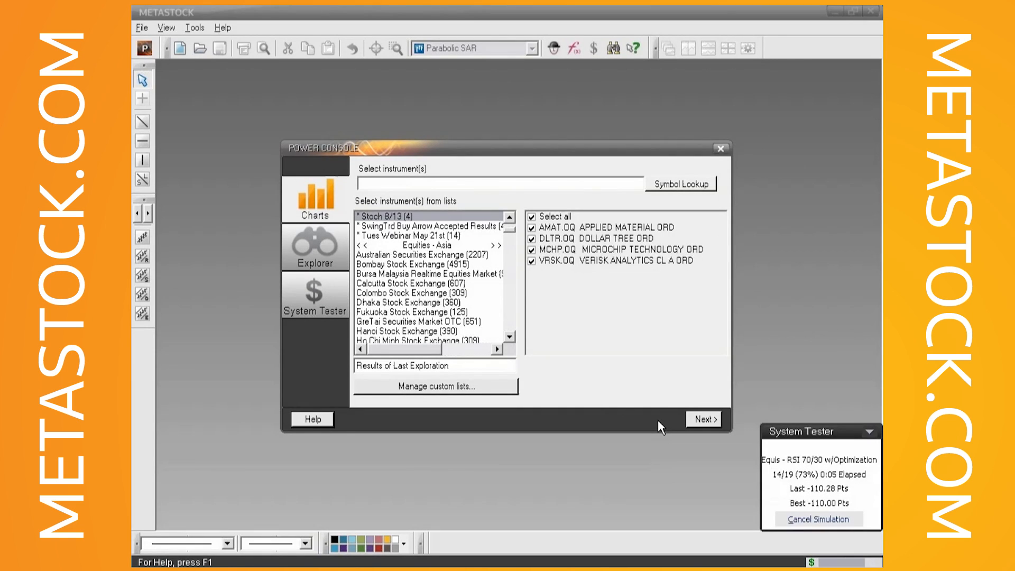
pyautogui.click(819, 517)
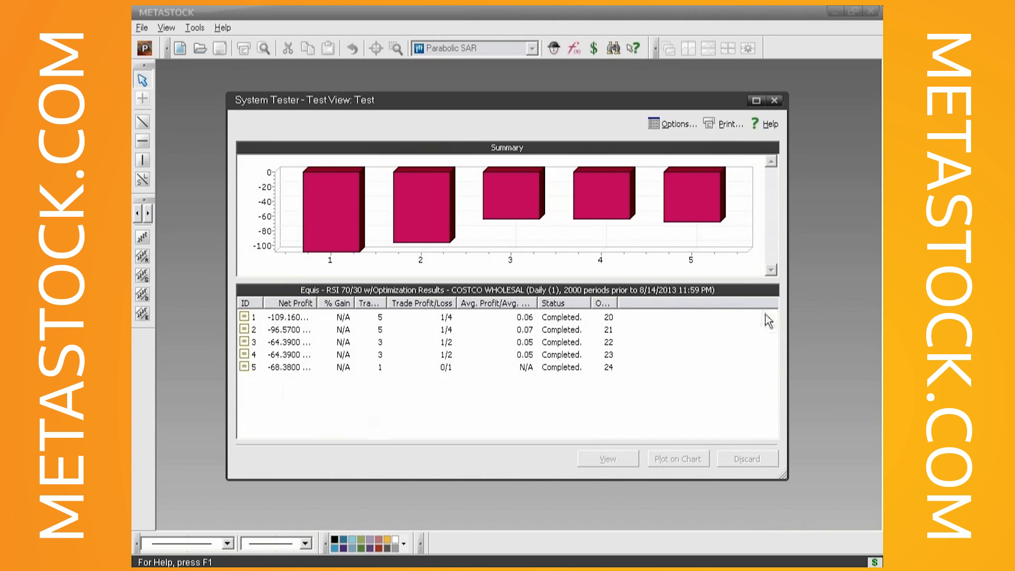
pyautogui.click(774, 100)
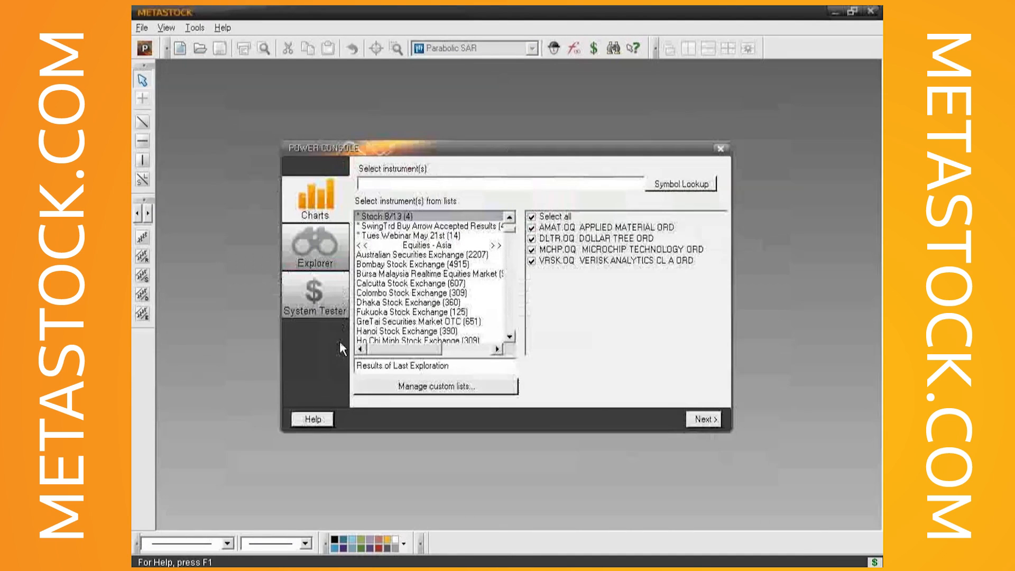
# Examine the Equis - RSI 70/30 w/Optimization system's buy order formula, stops and general settings without changing them
pyautogui.click(308, 304)
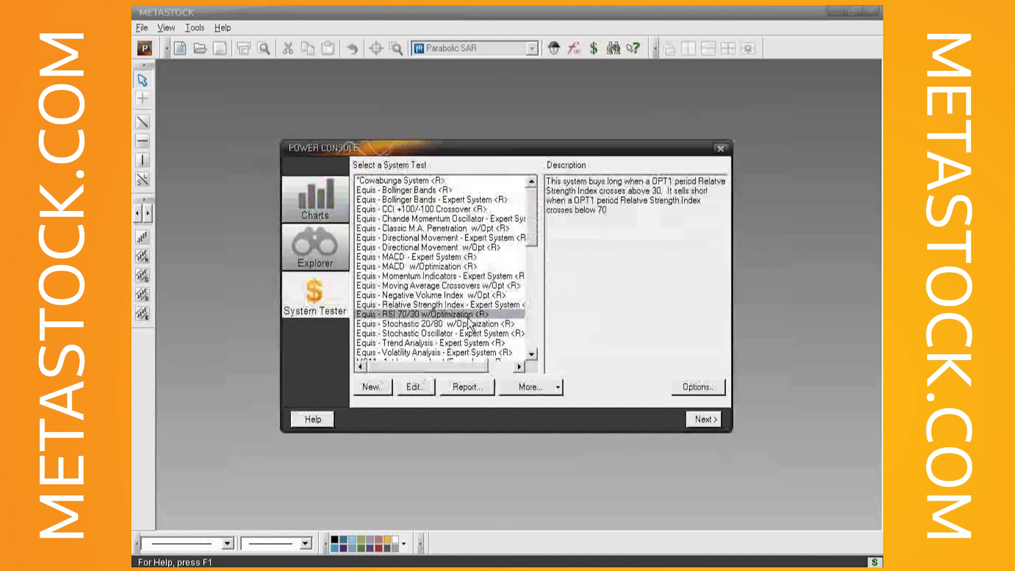
pyautogui.click(416, 388)
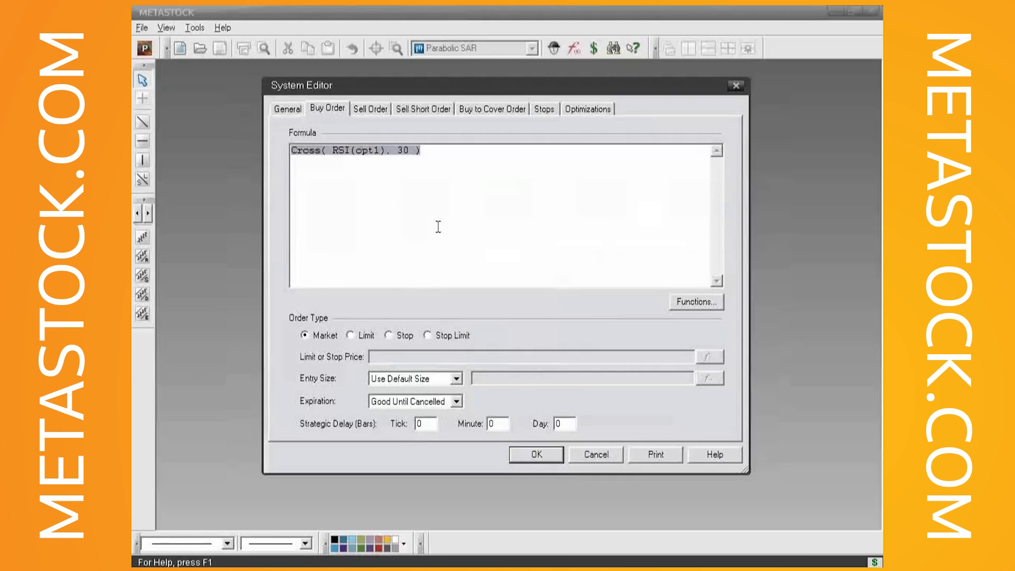
pyautogui.click(545, 109)
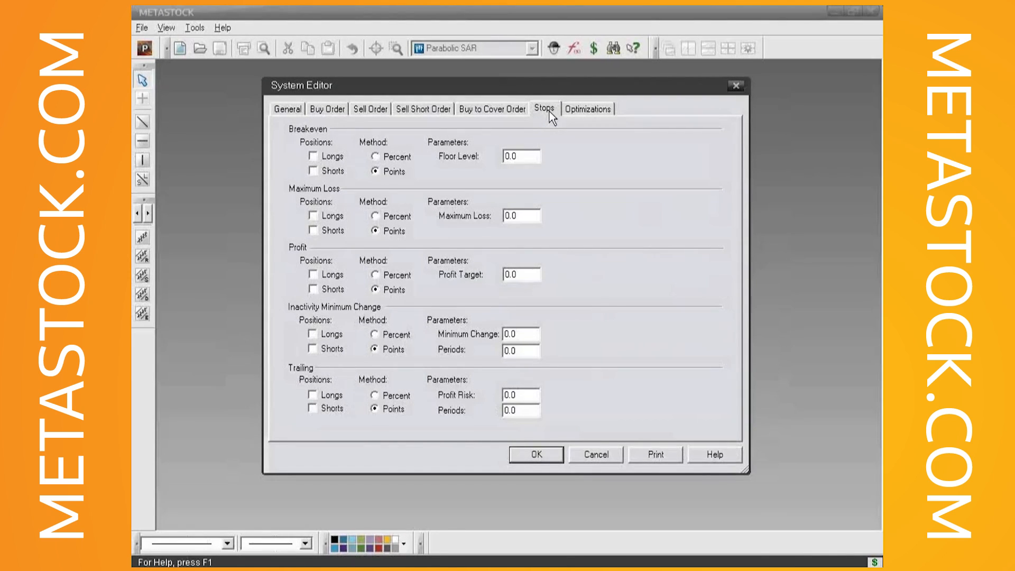
pyautogui.click(281, 109)
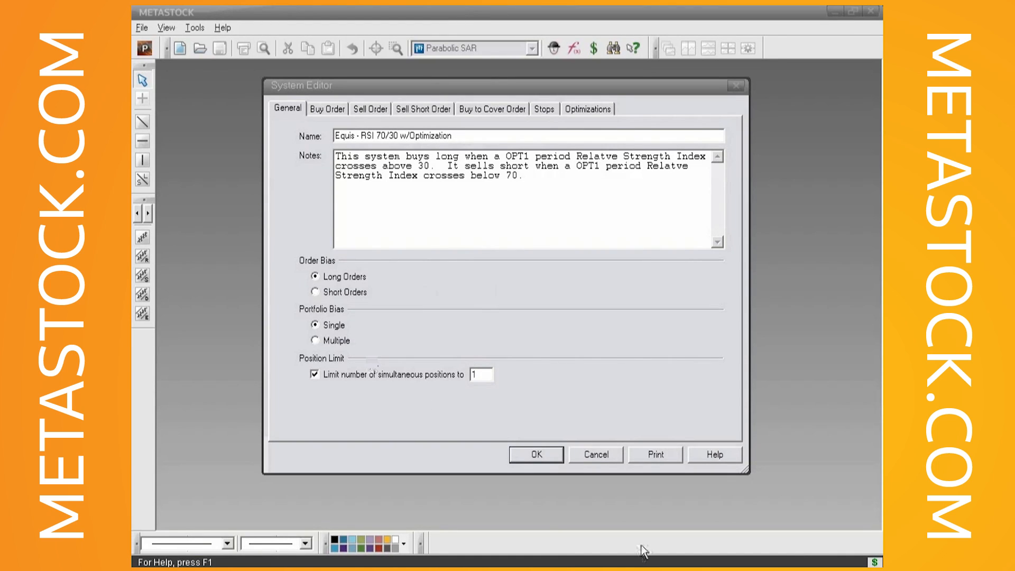
pyautogui.click(593, 458)
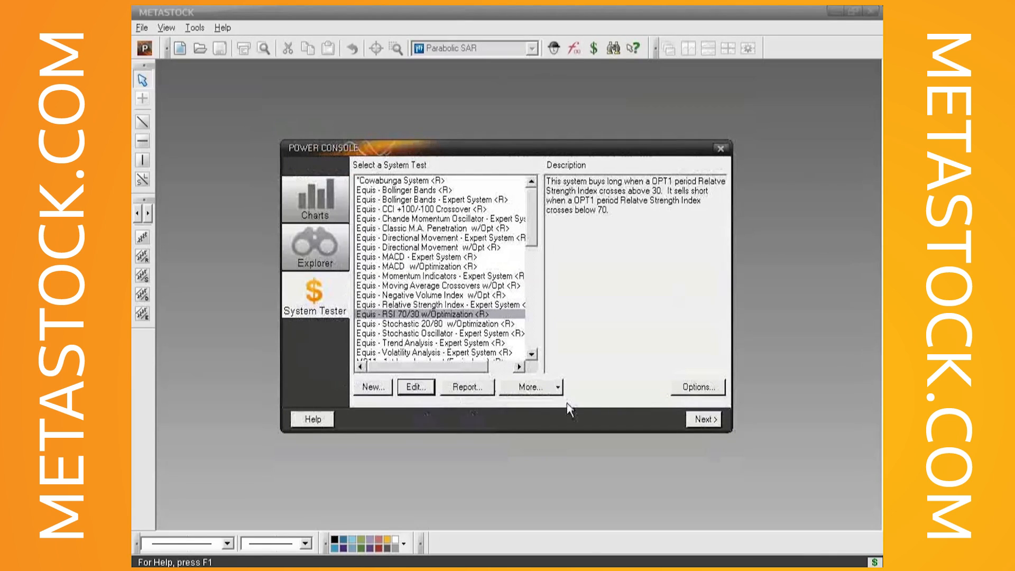
# Enter SPY, DIA and QQQQ.O as the instruments for the RSI 70/30 system test
pyautogui.click(704, 419)
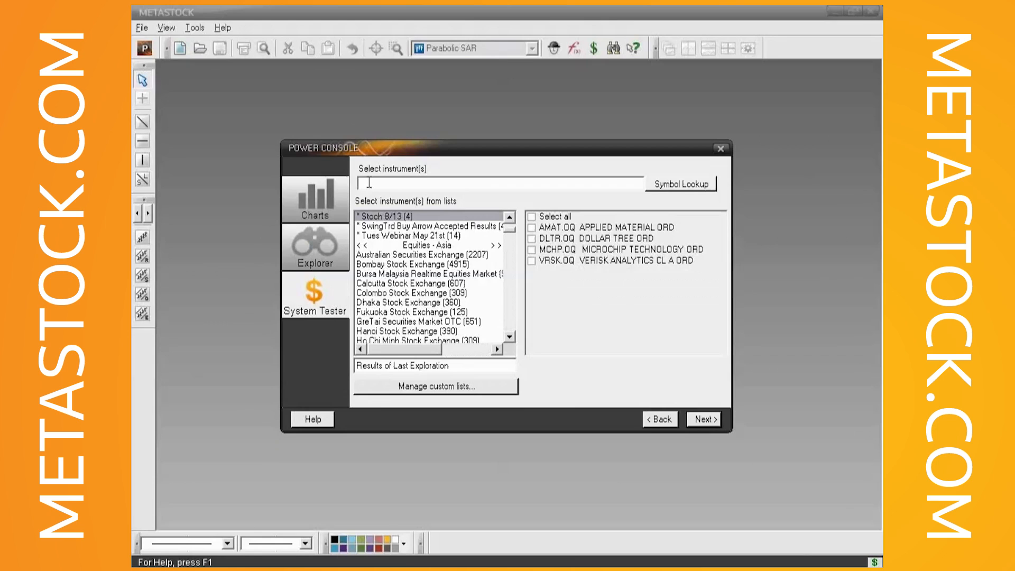
pyautogui.write('SPY')
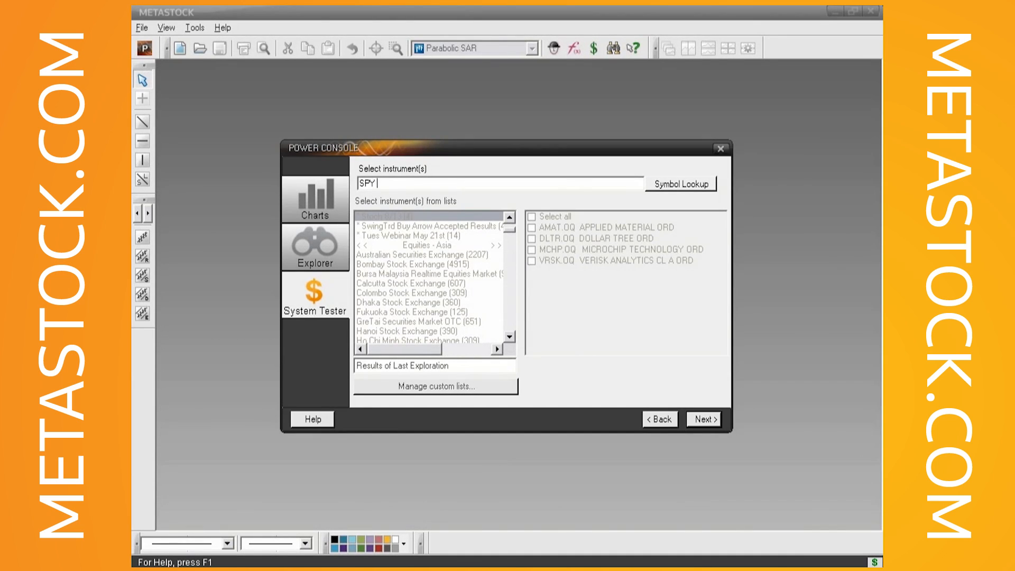
pyautogui.write('DIA QQQQ.O')
pyautogui.click(711, 420)
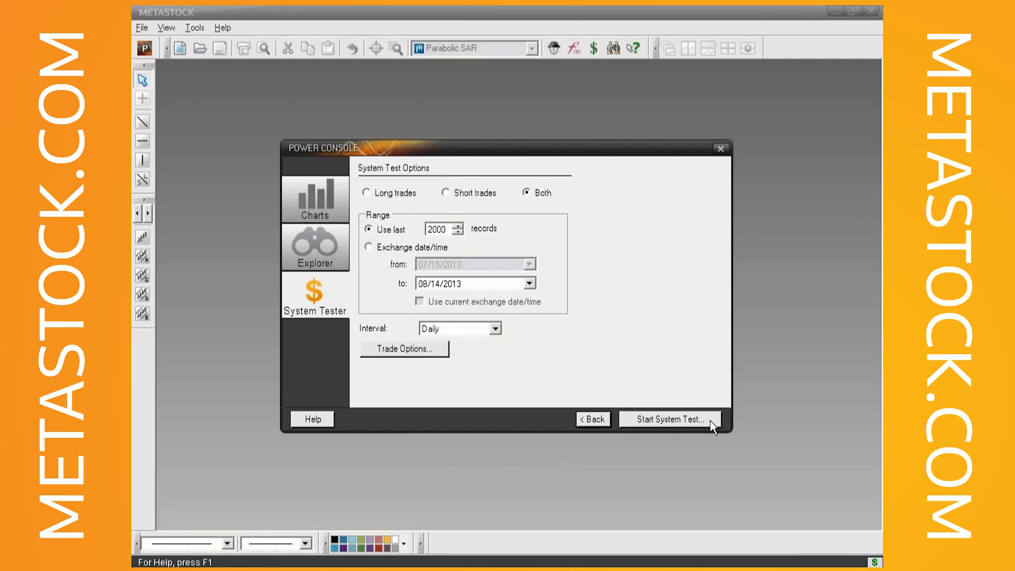
# Set the broker's entry and exit commissions to 0 in the trade options
pyautogui.click(384, 353)
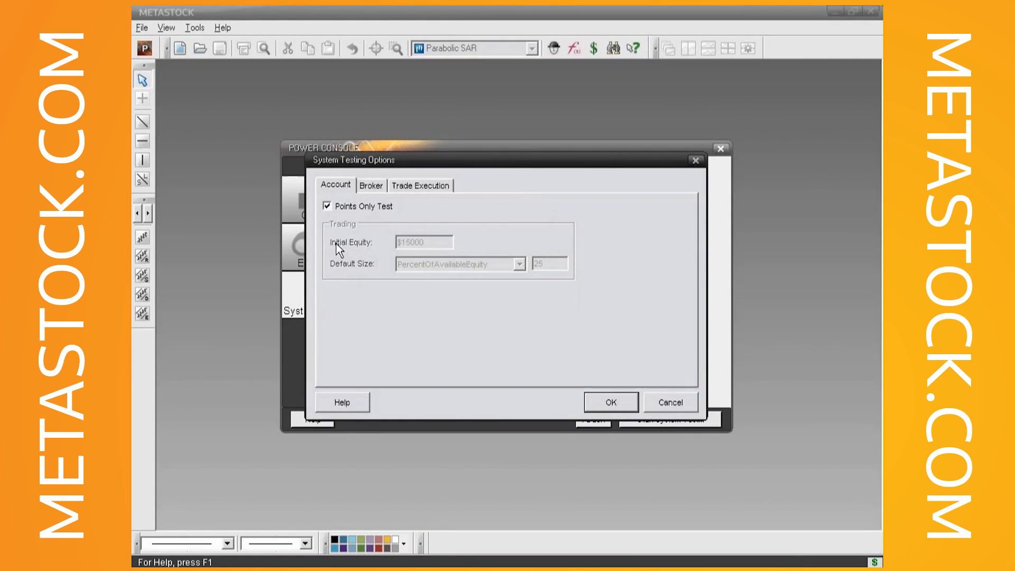
pyautogui.click(371, 185)
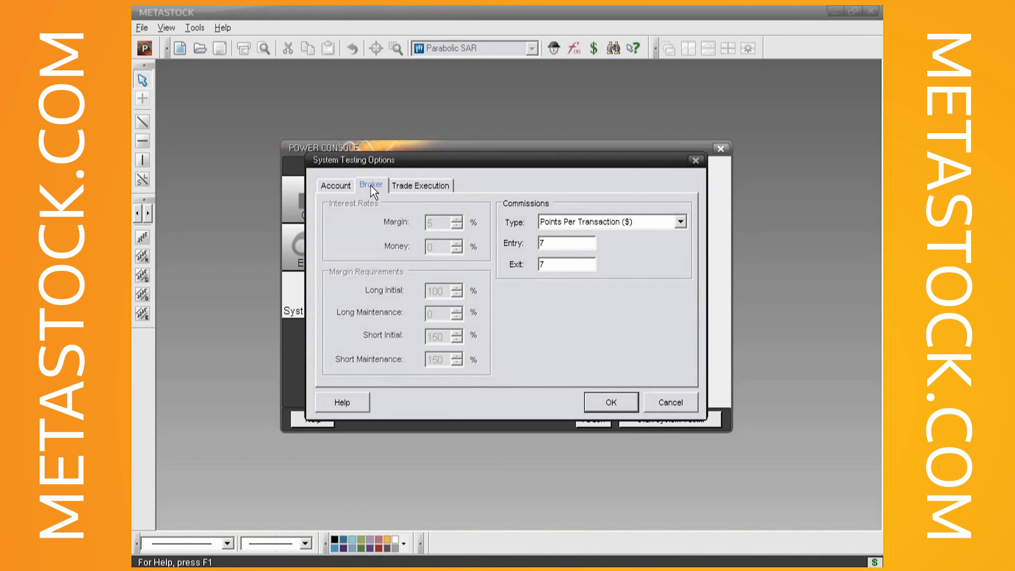
pyautogui.doubleClick(559, 242)
pyautogui.write('0')
pyautogui.doubleClick(539, 266)
pyautogui.write('0')
pyautogui.click(611, 403)
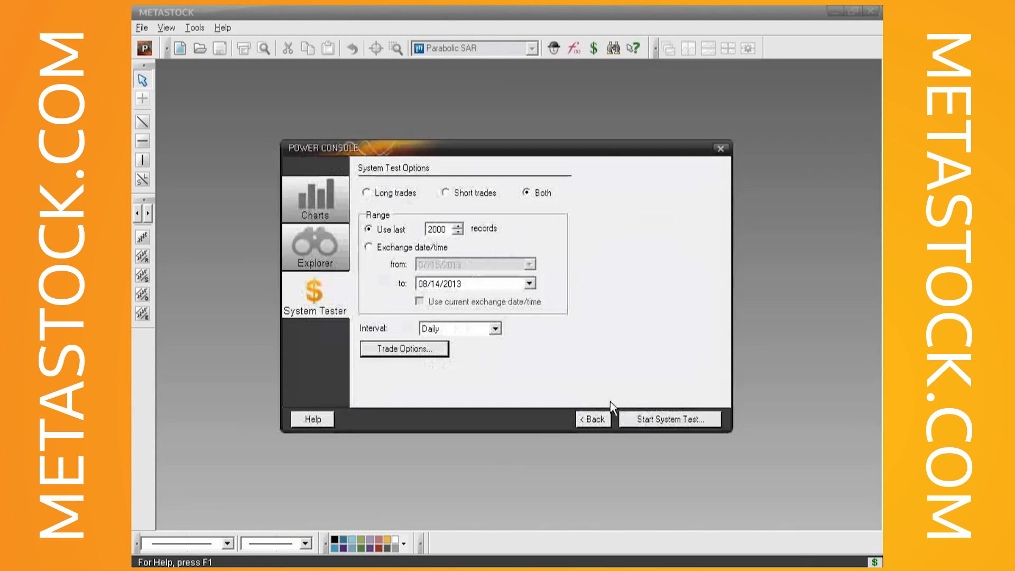
# Run the system test and widen the OPT1 and Avg. Net Profit columns in its results
pyautogui.click(653, 419)
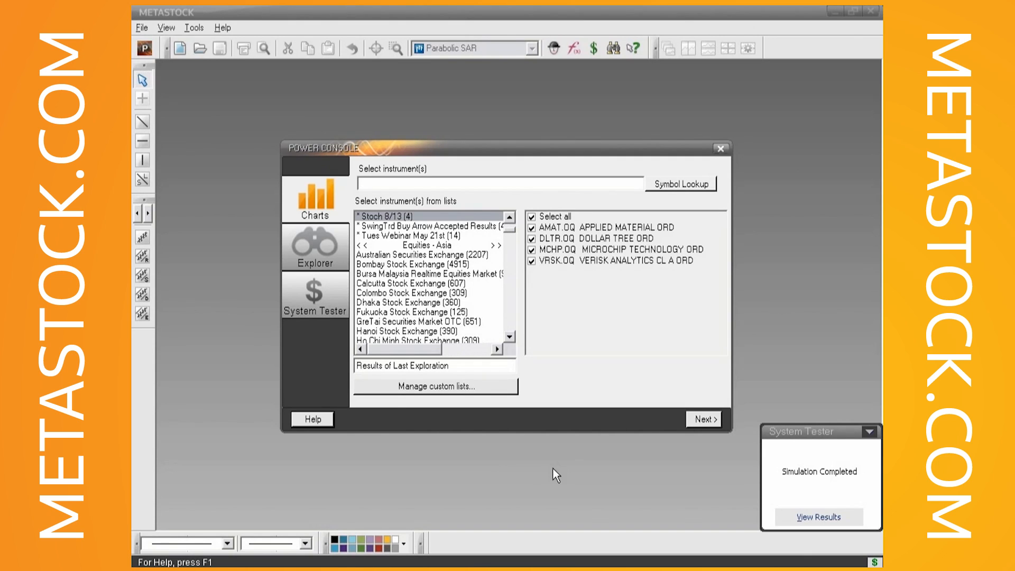
pyautogui.click(802, 516)
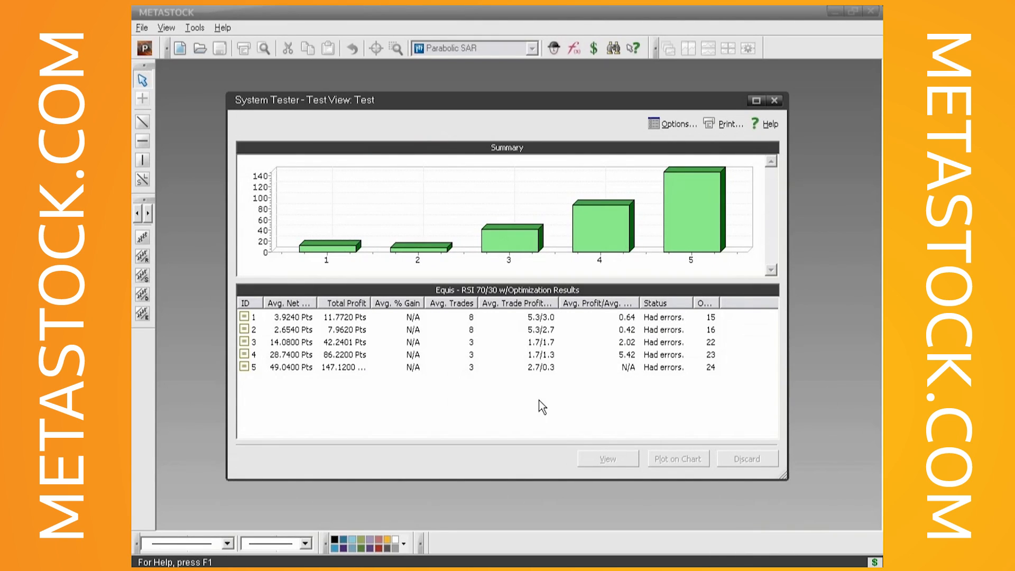
pyautogui.moveTo(719, 303); pyautogui.dragTo(728, 300)
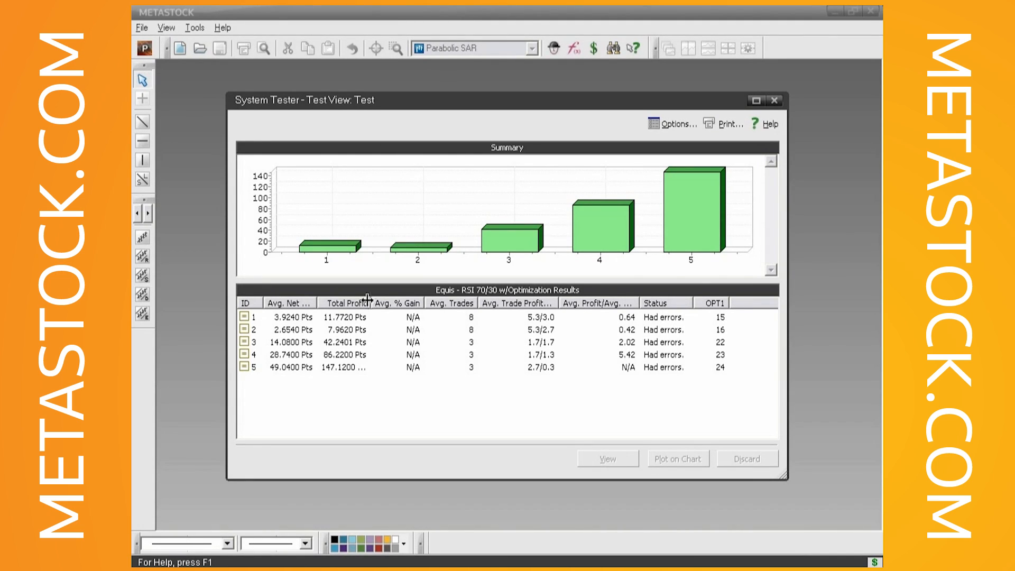
pyautogui.moveTo(316, 307); pyautogui.dragTo(330, 306)
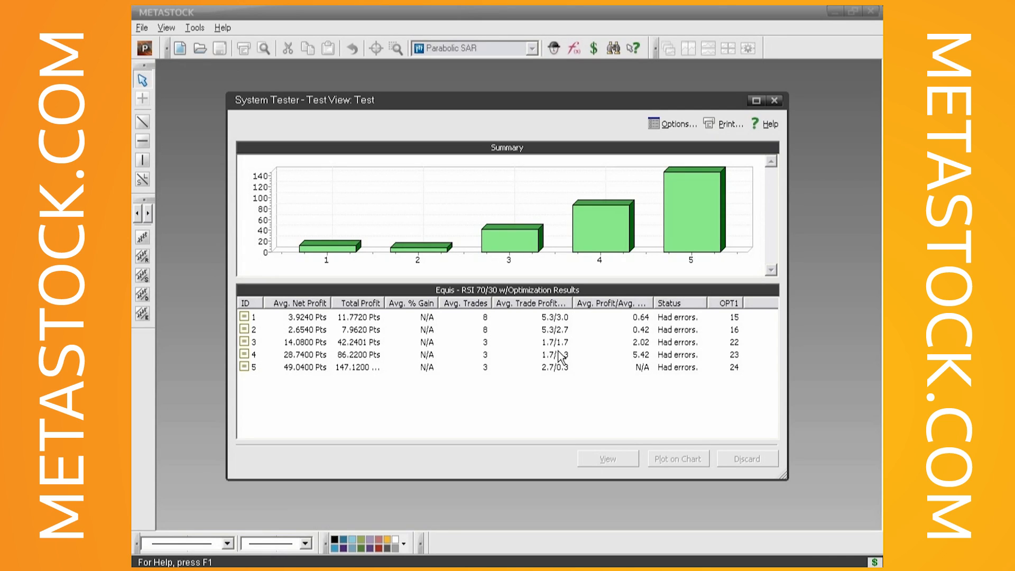
# Widen the Avg. Trade Profit/Loss and Avg. Profit/Avg. Loss columns, and sort the test results by Total Profit in descending order
pyautogui.moveTo(573, 306); pyautogui.dragTo(578, 306)
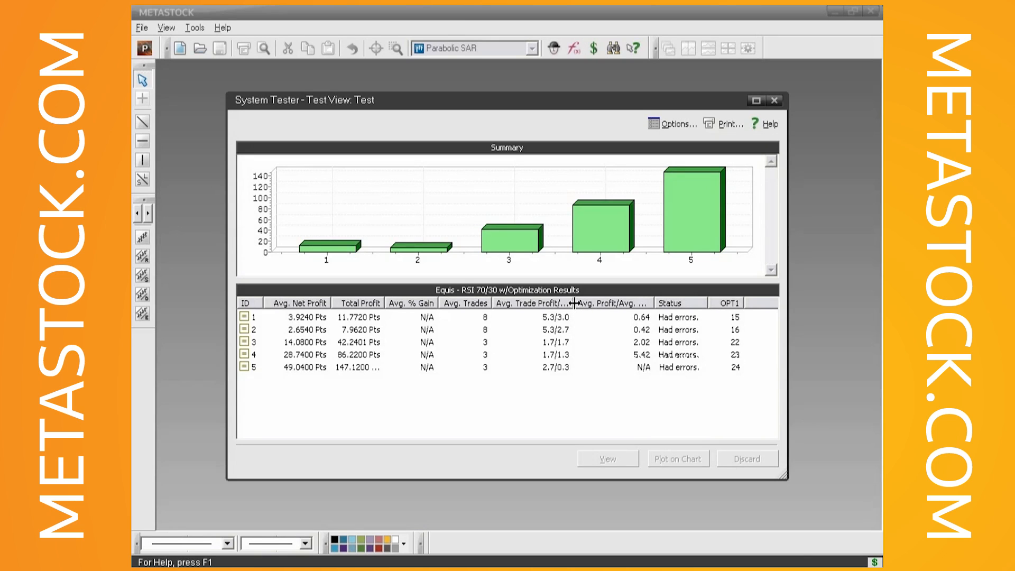
pyautogui.moveTo(659, 303); pyautogui.dragTo(670, 303)
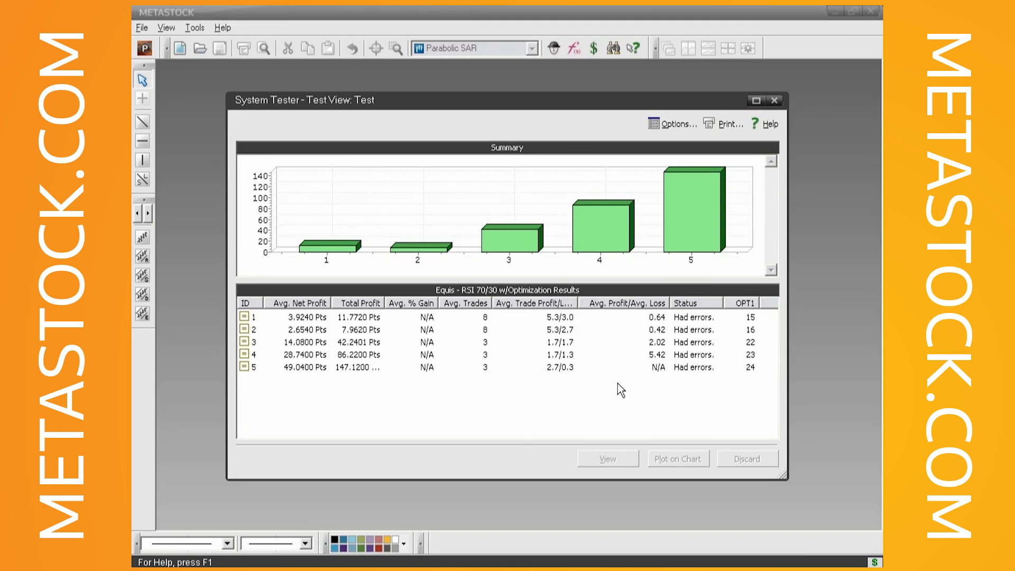
pyautogui.moveTo(580, 303); pyautogui.dragTo(590, 303)
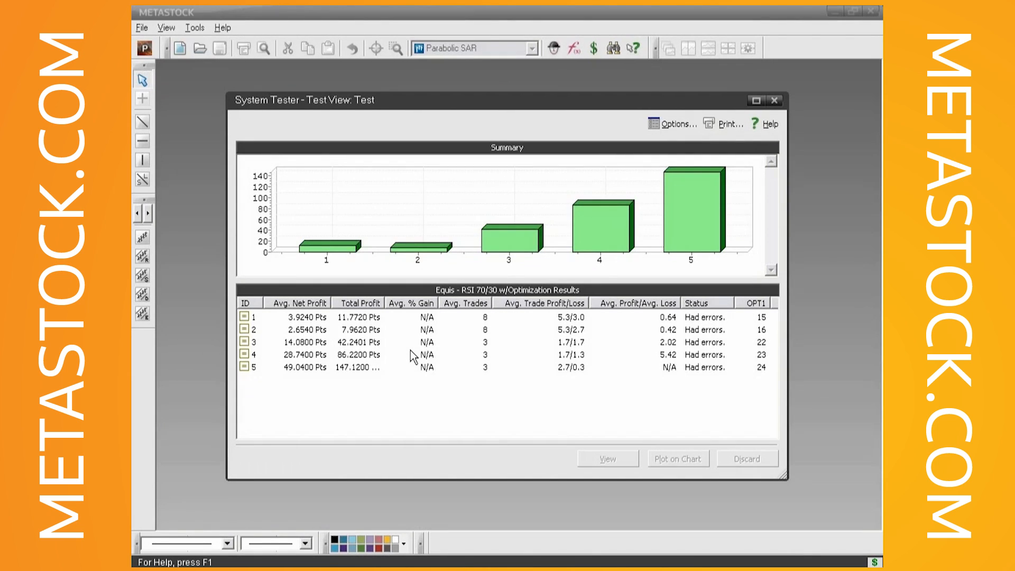
pyautogui.click(363, 302)
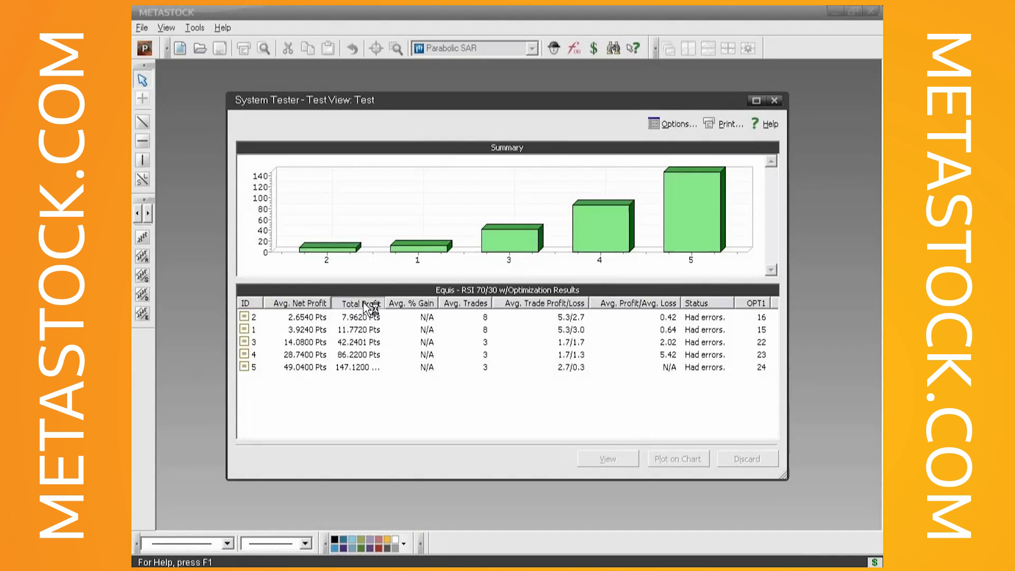
pyautogui.click(364, 302)
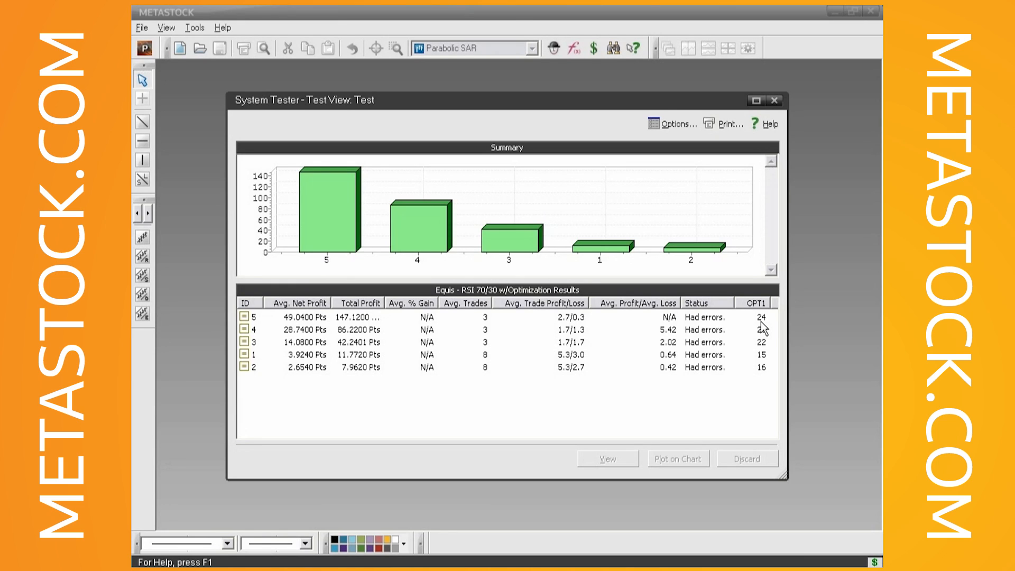
# Open the per-instrument results of the test with OPT1 of 24 and widen their Net Profit column
pyautogui.click(291, 318)
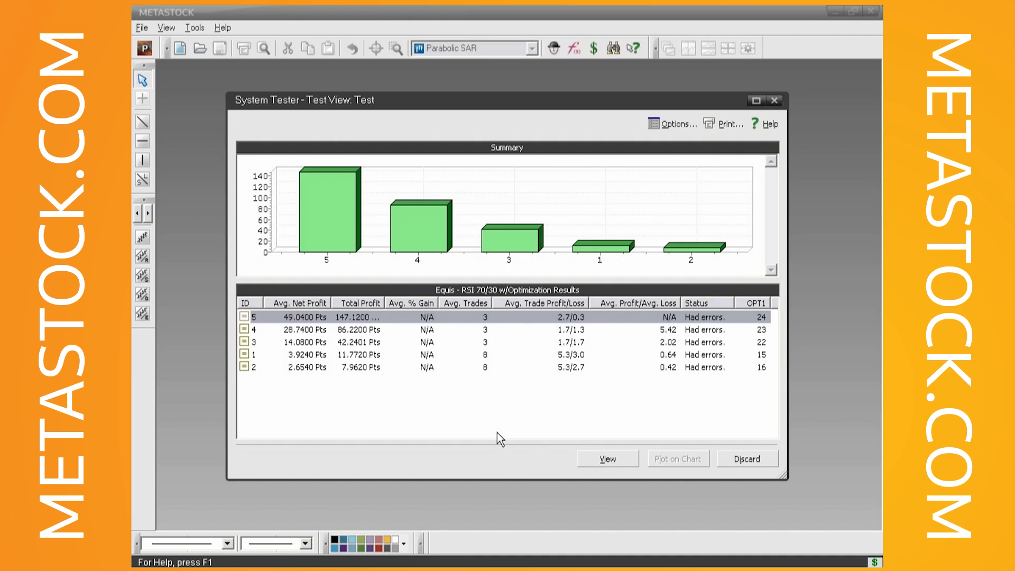
pyautogui.click(609, 458)
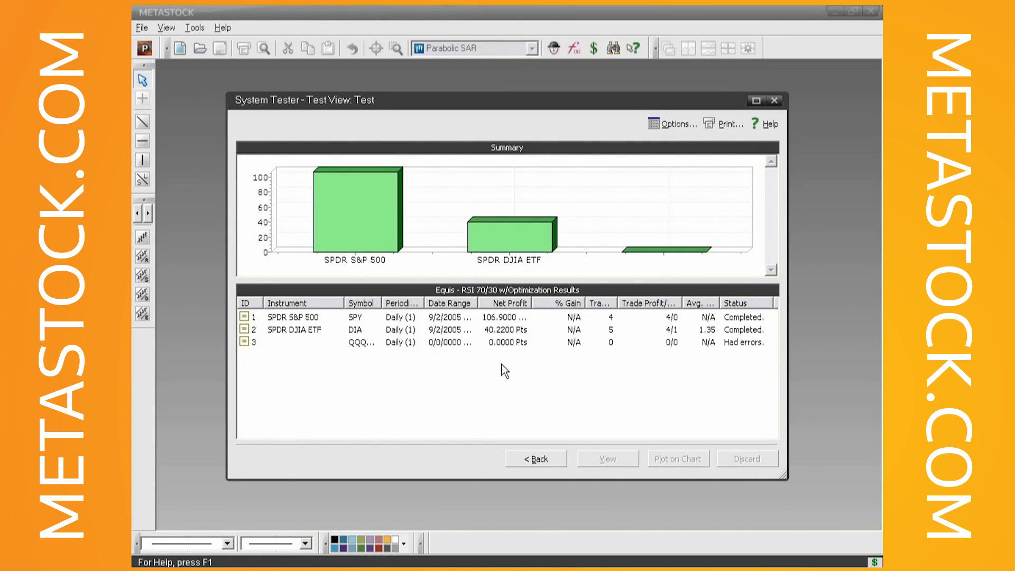
pyautogui.moveTo(531, 308); pyautogui.dragTo(537, 309)
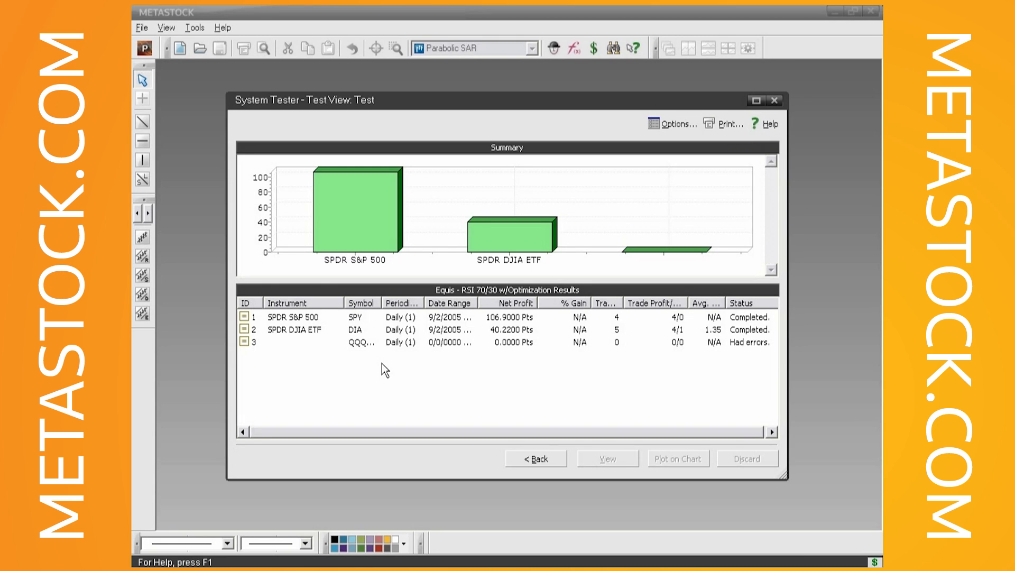
# Plot the SPDR S&P 500 test result on its chart and close the test results
pyautogui.click(289, 318)
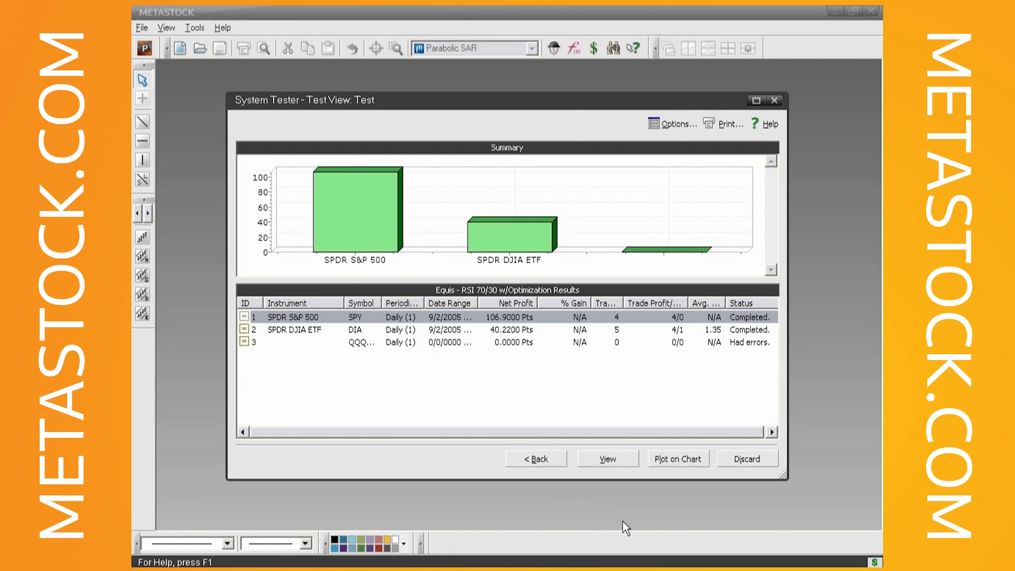
pyautogui.click(677, 459)
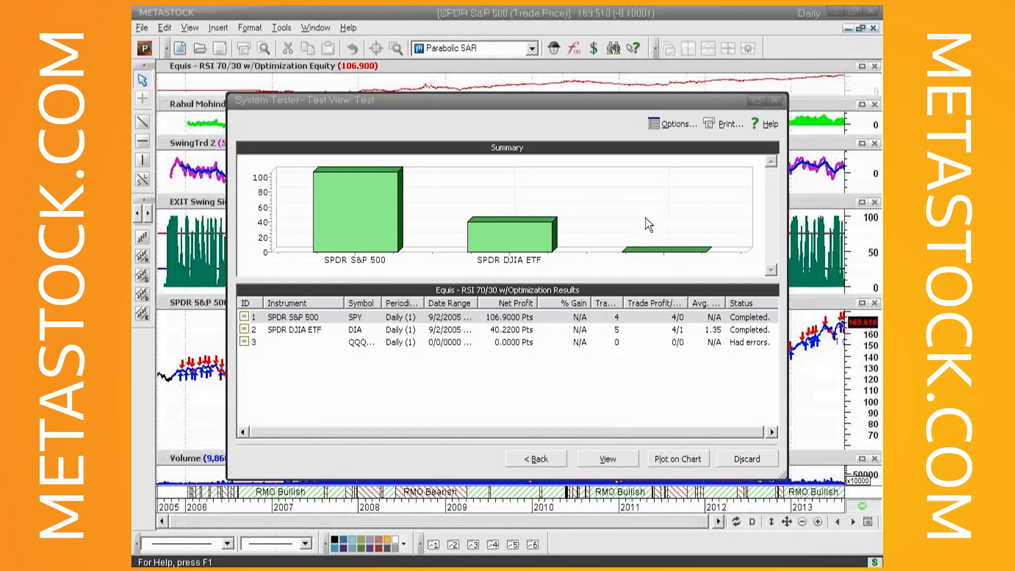
pyautogui.click(774, 99)
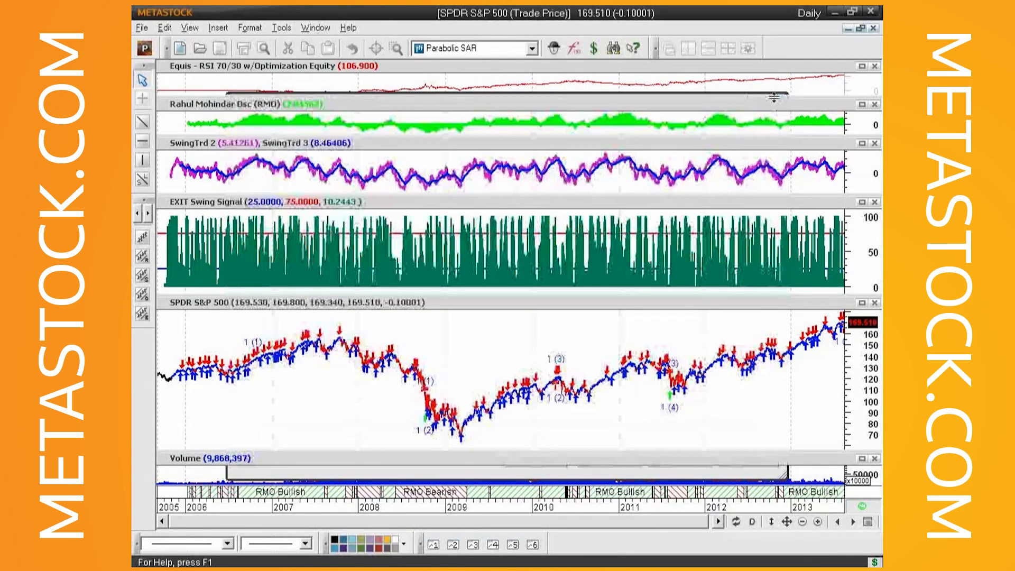
# Detach the expert from the SPDR S&P 500 chart
pyautogui.rightClick(424, 339)
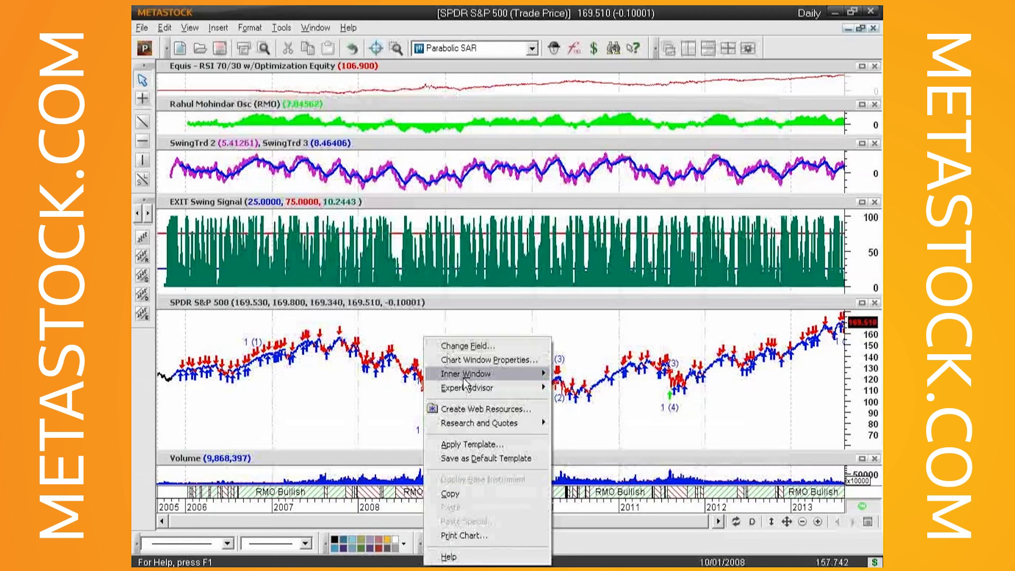
pyautogui.moveTo(469, 390)
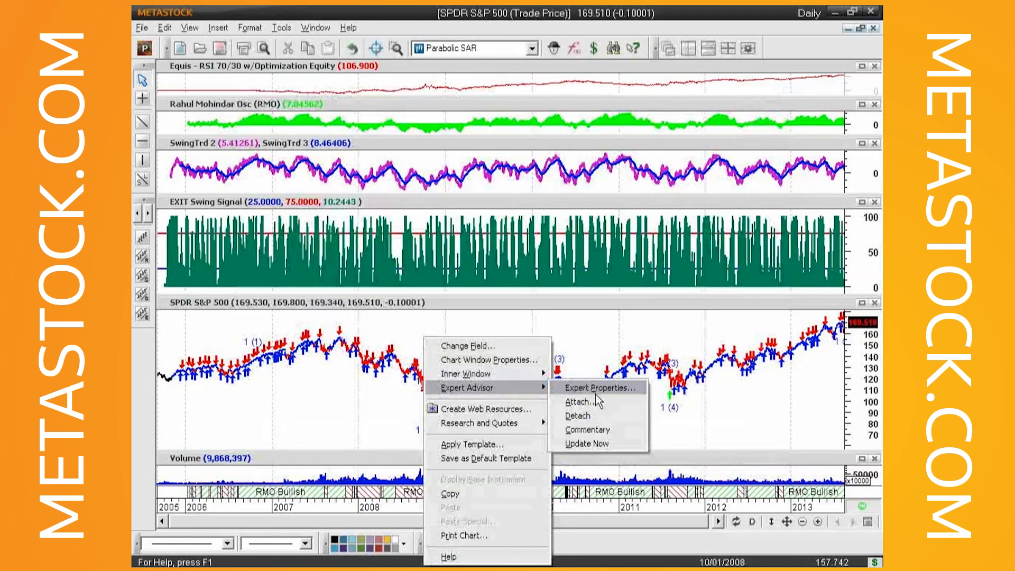
pyautogui.click(582, 417)
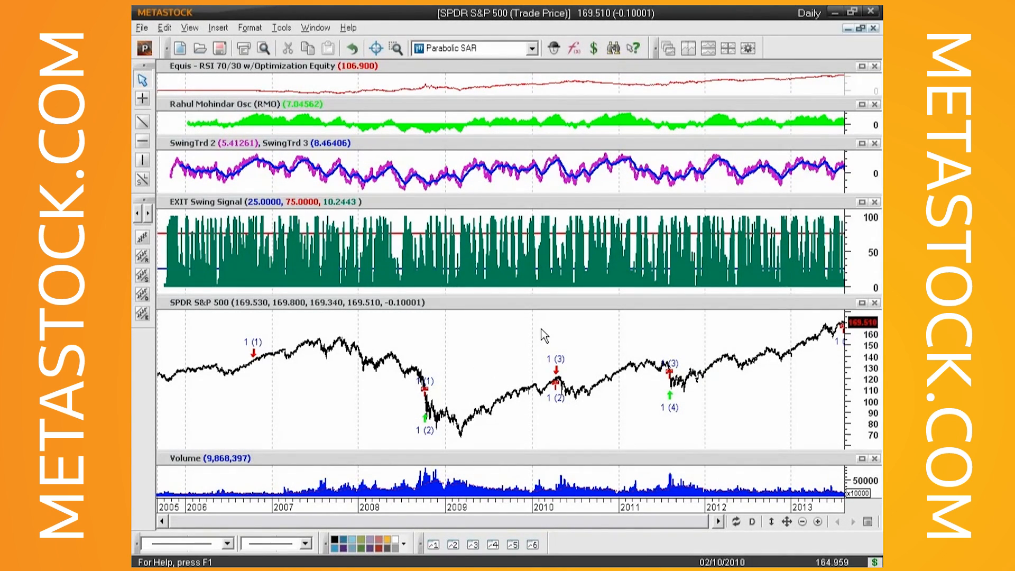
# Remove the EXIT Swing Signal, SwingTrd and Rahul Mohindar Osc panes from the chart
pyautogui.click(876, 202)
pyautogui.click(875, 143)
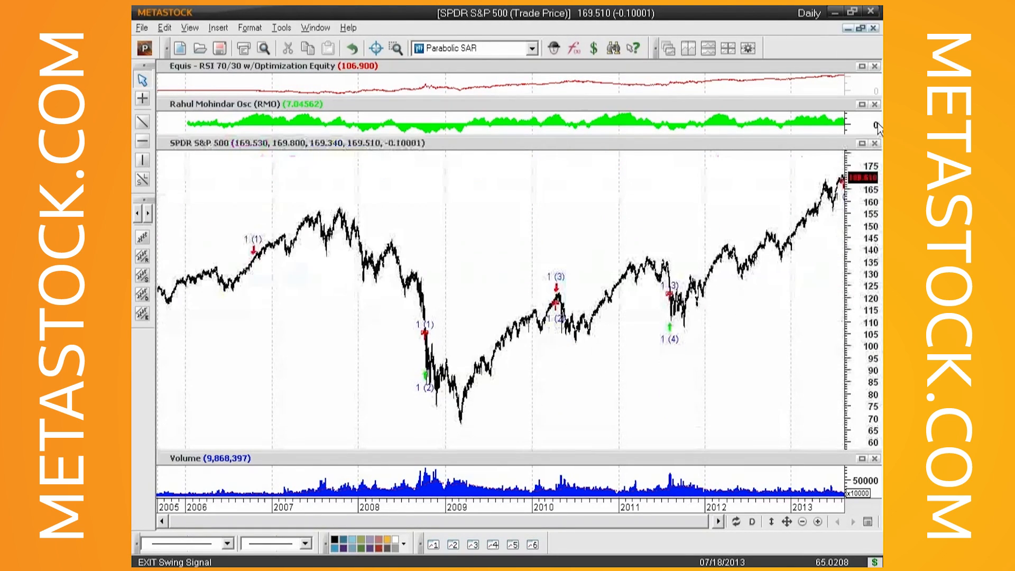
pyautogui.click(875, 104)
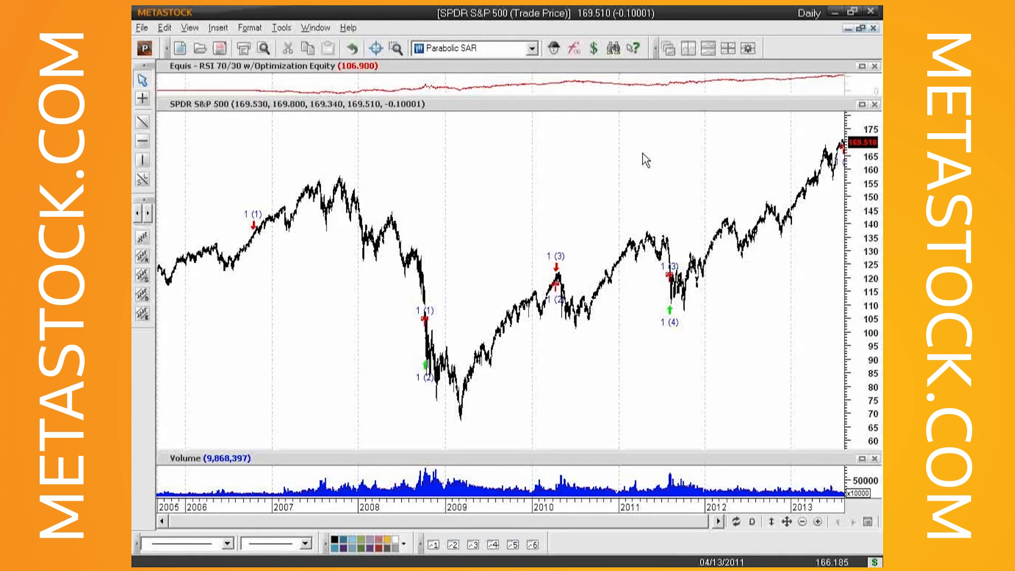
# Enlarge the RSI 70/30 equity pane and examine the equity line from the first trade in 2006 through 2013
pyautogui.moveTo(538, 98); pyautogui.dragTo(536, 152)
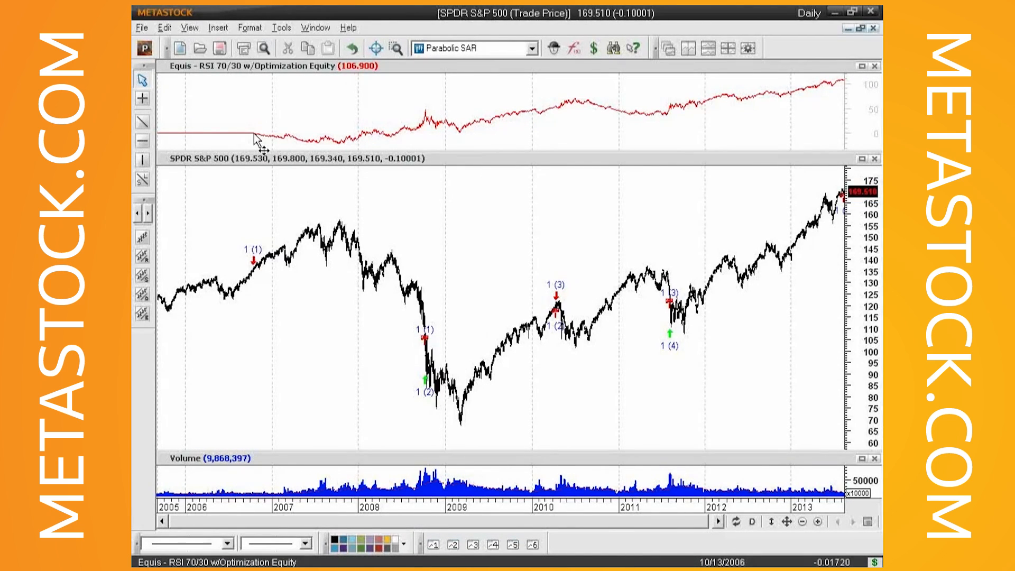
pyautogui.moveTo(261, 136)
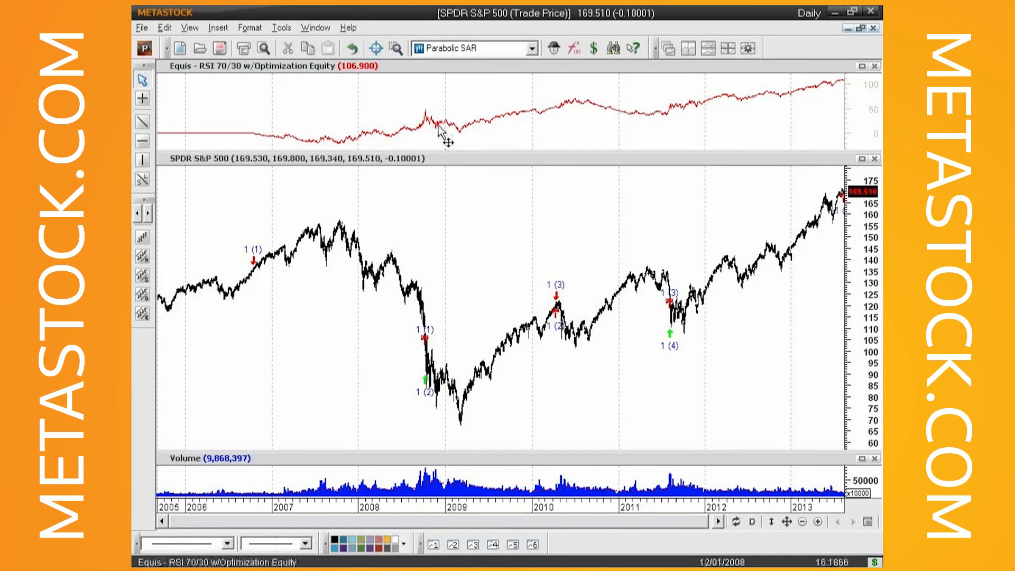
pyautogui.moveTo(457, 126)
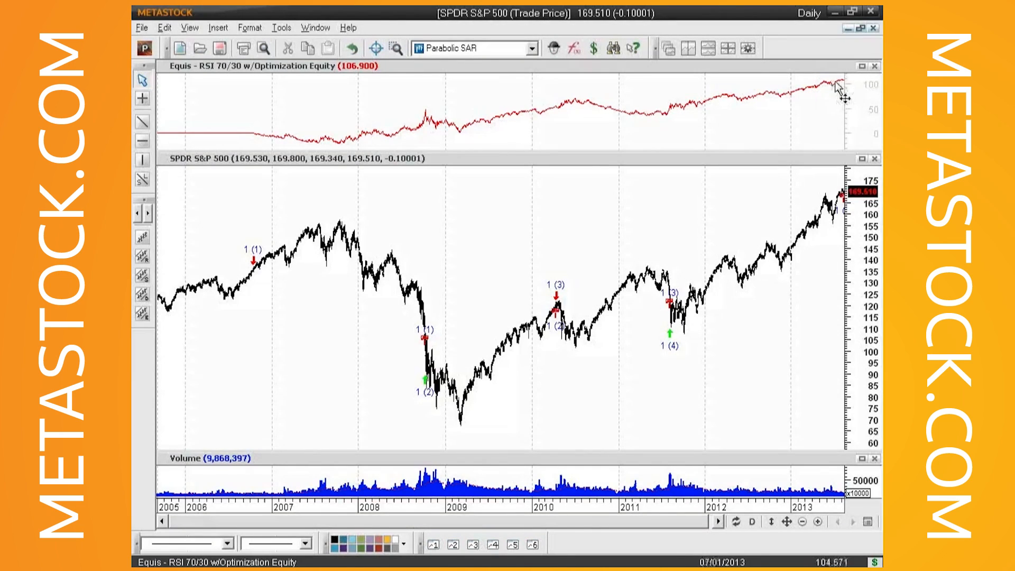
pyautogui.moveTo(840, 80)
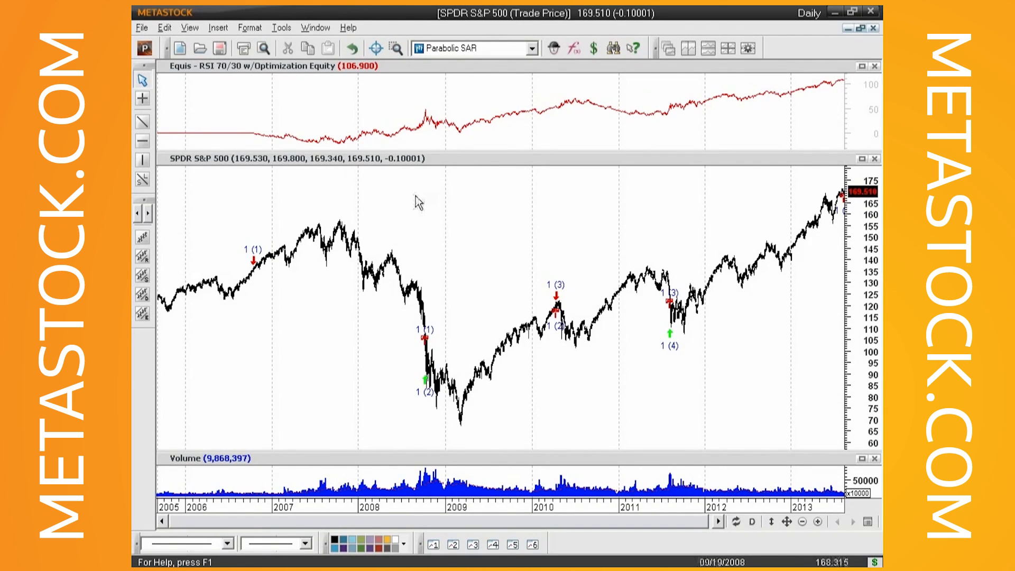
# Create a new expert in the Expert Advisor and name it RSI 24 for SPY
pyautogui.click(555, 49)
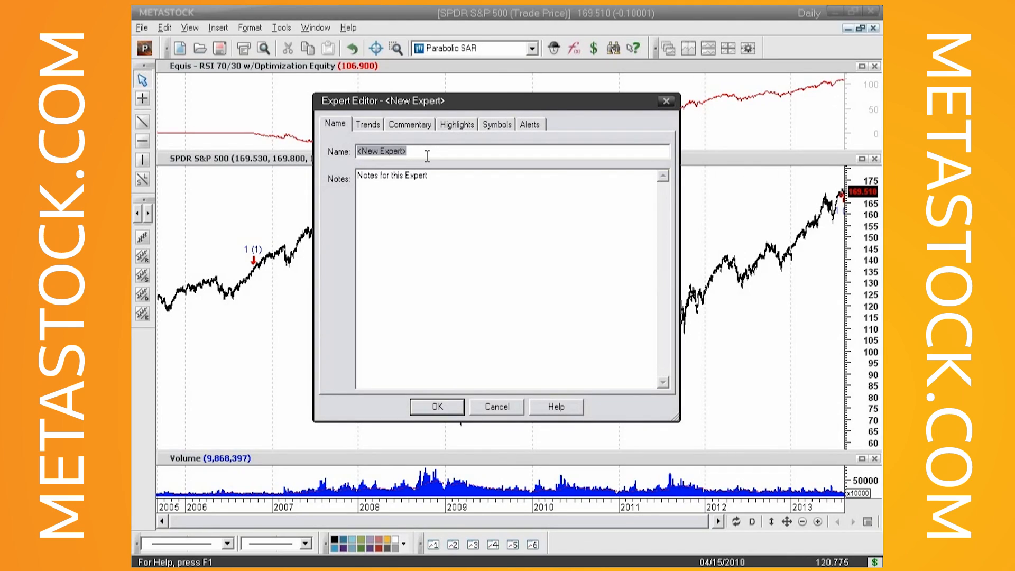
pyautogui.write('RSI')
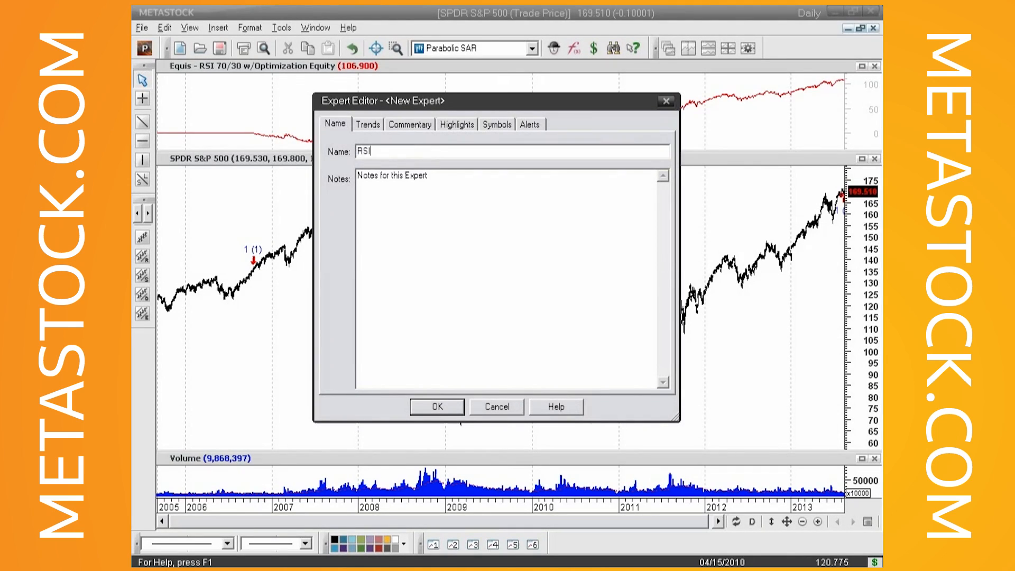
pyautogui.write(' @@')
pyautogui.press('BackSpace')
pyautogui.press('BackSpace')
pyautogui.write('24 for SPY')
# Add a symbol named Long with an empty condition to the new expert and save the expert
pyautogui.click(500, 127)
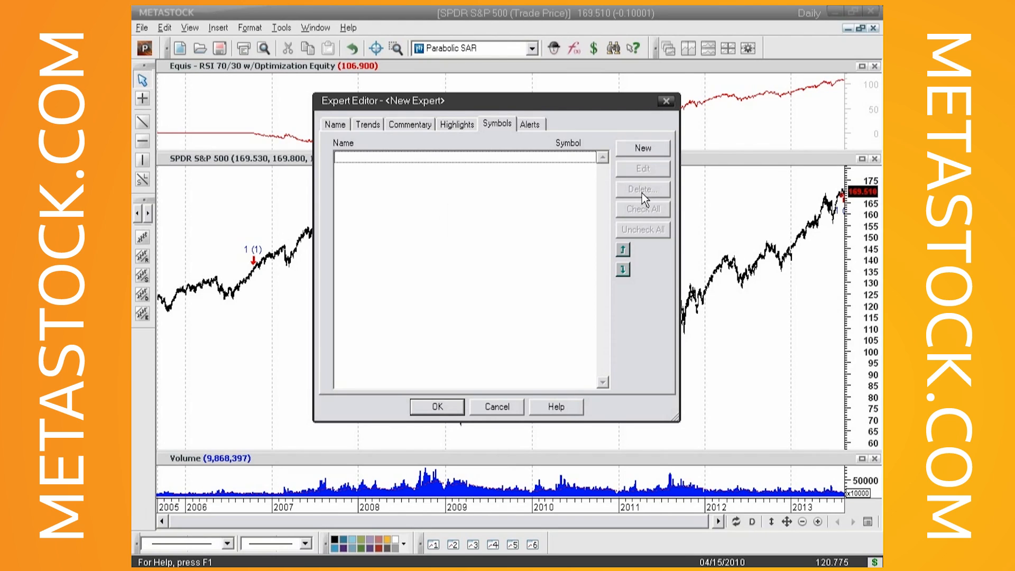
pyautogui.click(642, 150)
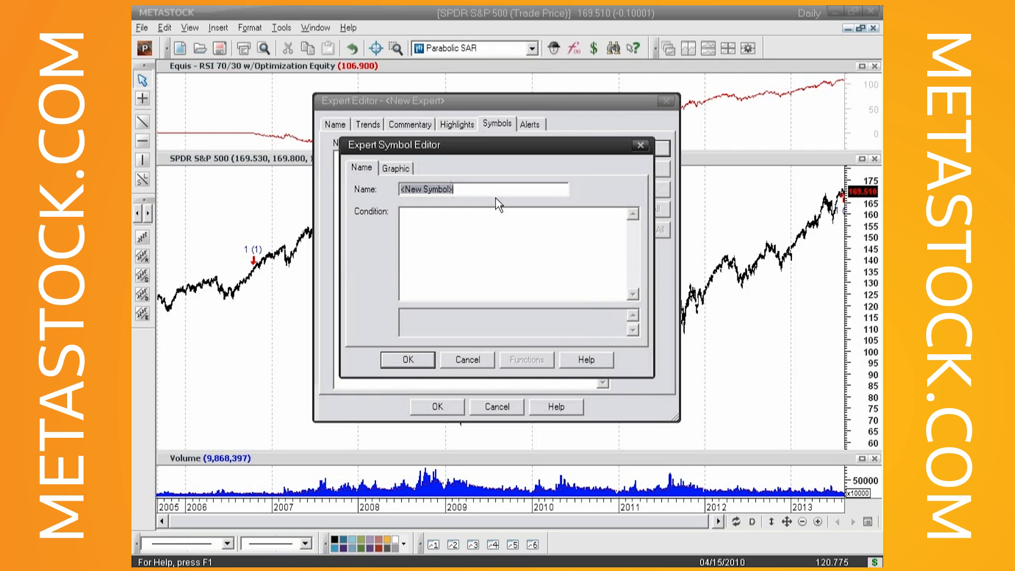
pyautogui.write('Bu')
pyautogui.press('BackSpace')
pyautogui.press('BackSpace')
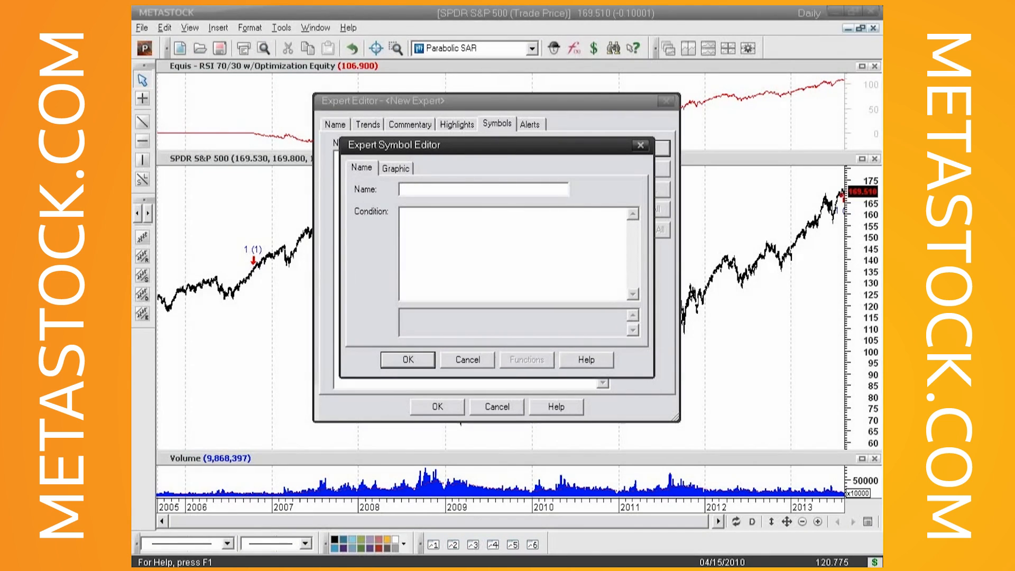
pyautogui.write('Long')
pyautogui.click(424, 219)
pyautogui.click(408, 362)
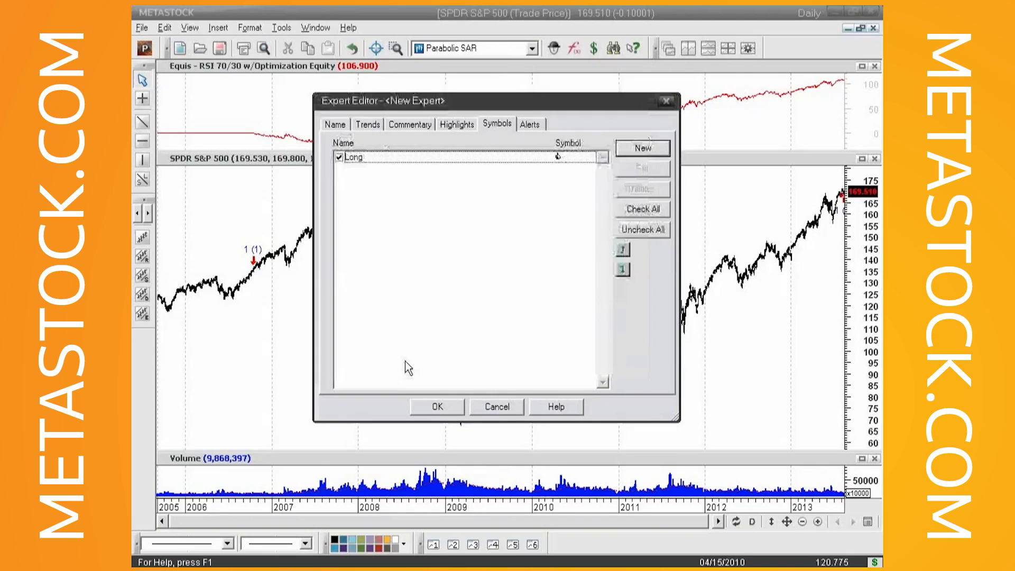
pyautogui.click(438, 407)
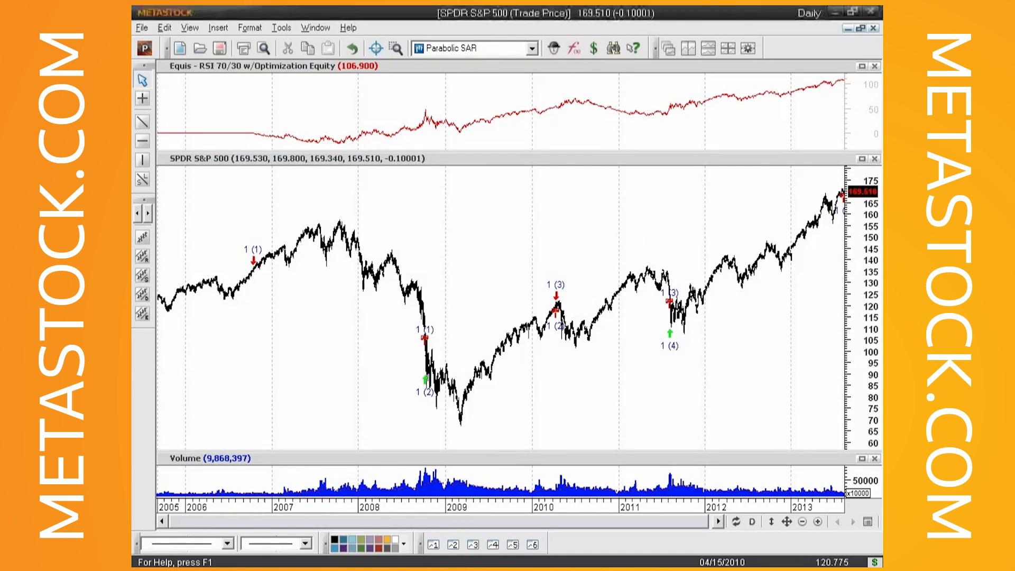
# Copy the buy order formula Cross( RSI(opt1), 30 ) from the Equis - RSI 70/30 w/Optimization system and close the System Tester
pyautogui.click(593, 49)
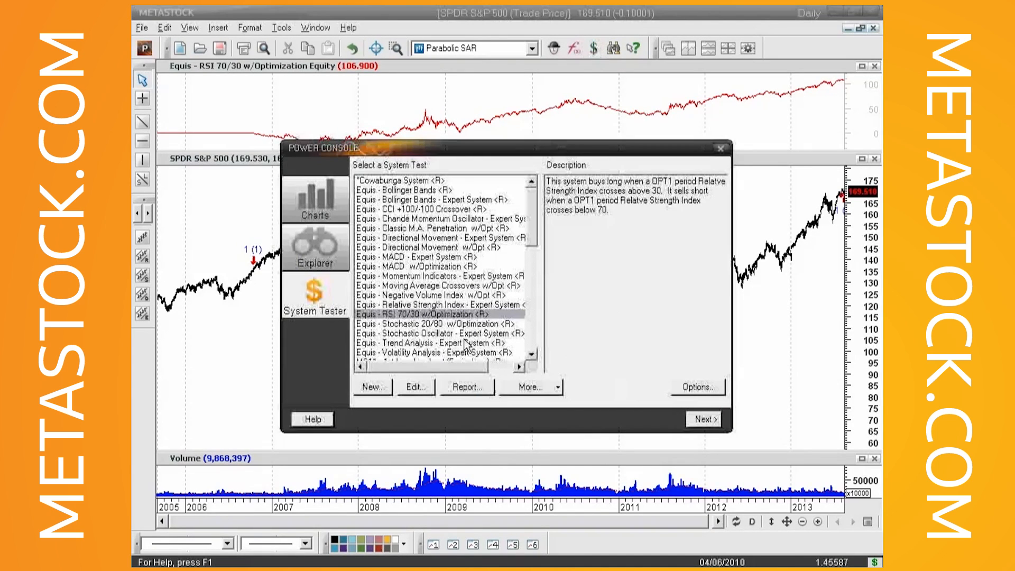
pyautogui.click(415, 386)
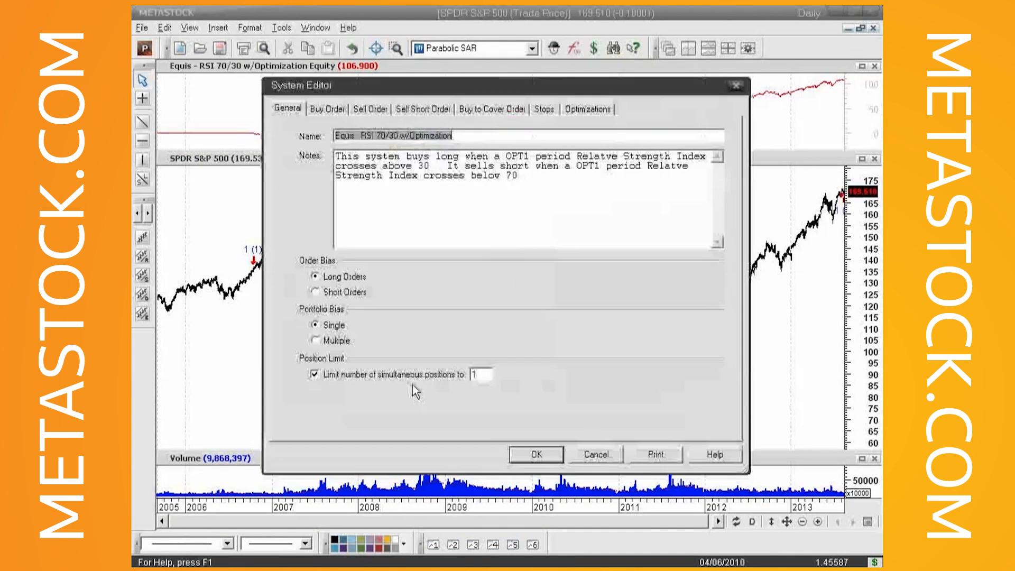
pyautogui.click(328, 109)
pyautogui.hotkey('ctrl', 'c')
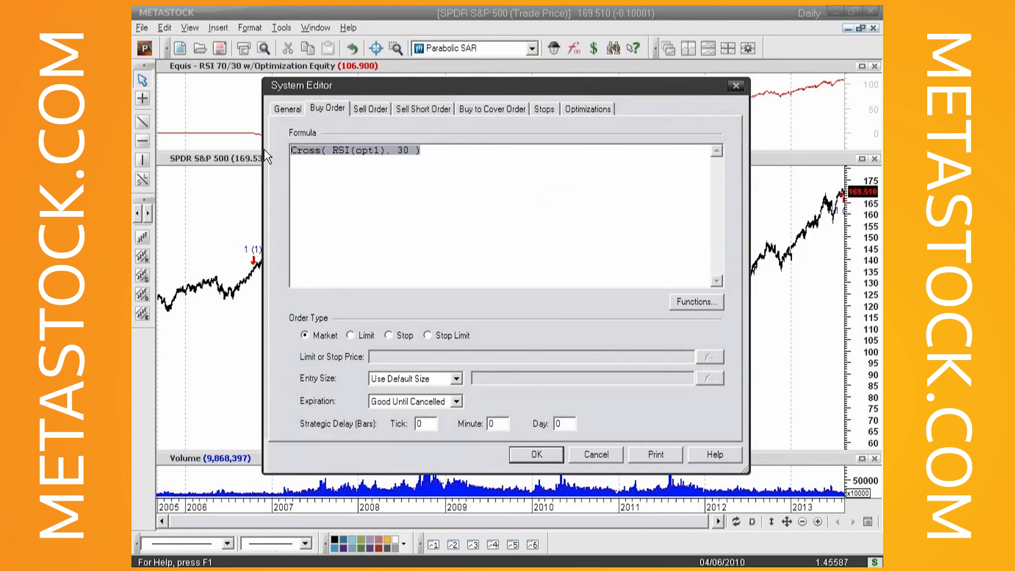
pyautogui.click(536, 455)
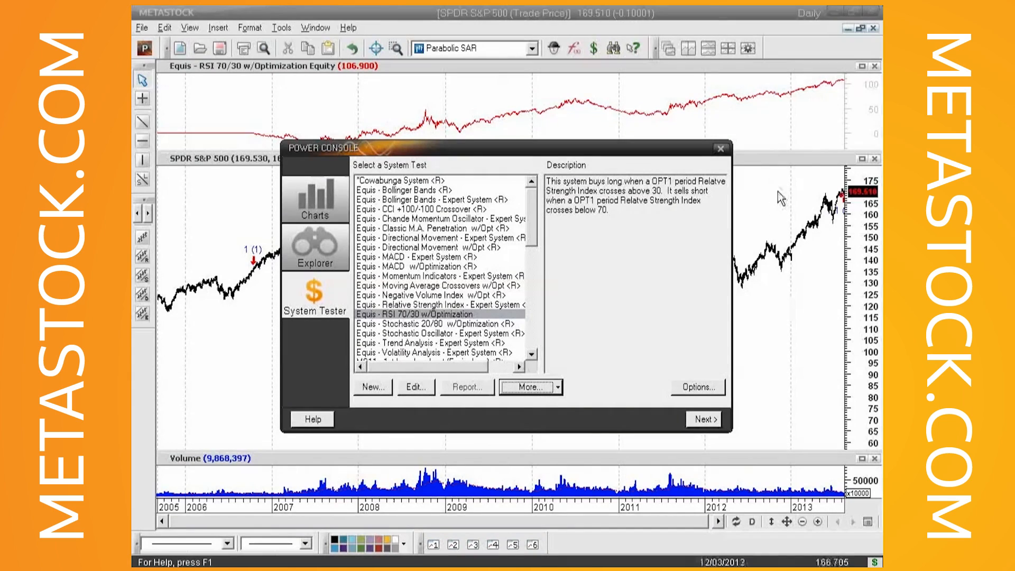
pyautogui.click(720, 149)
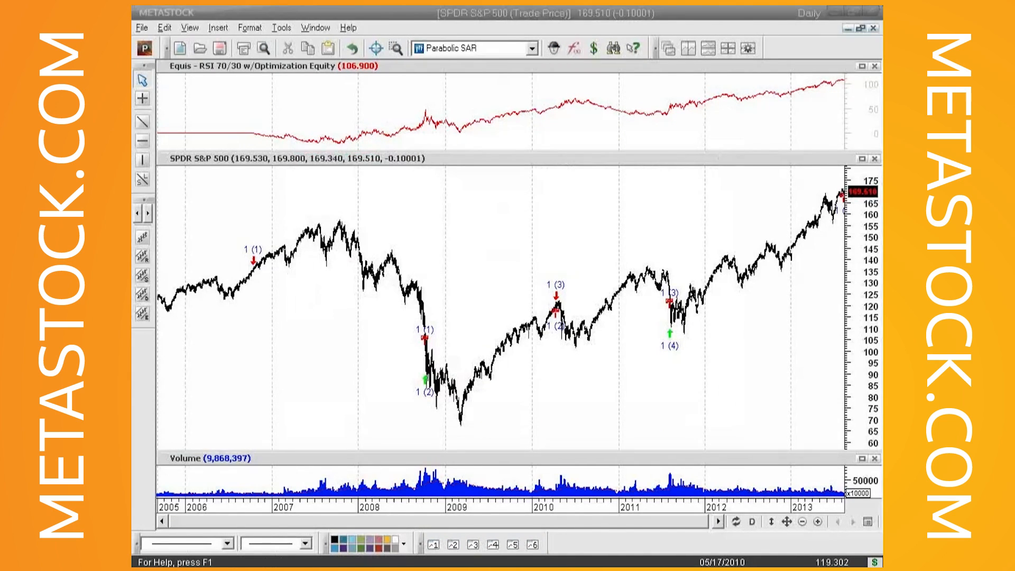
# Edit the Long symbol of the RSI 24 for SPY expert and paste the copied formula Cross( RSI(opt1), 30 ) as its condition
pyautogui.click(554, 48)
pyautogui.moveTo(554, 133); pyautogui.dragTo(563, 131)
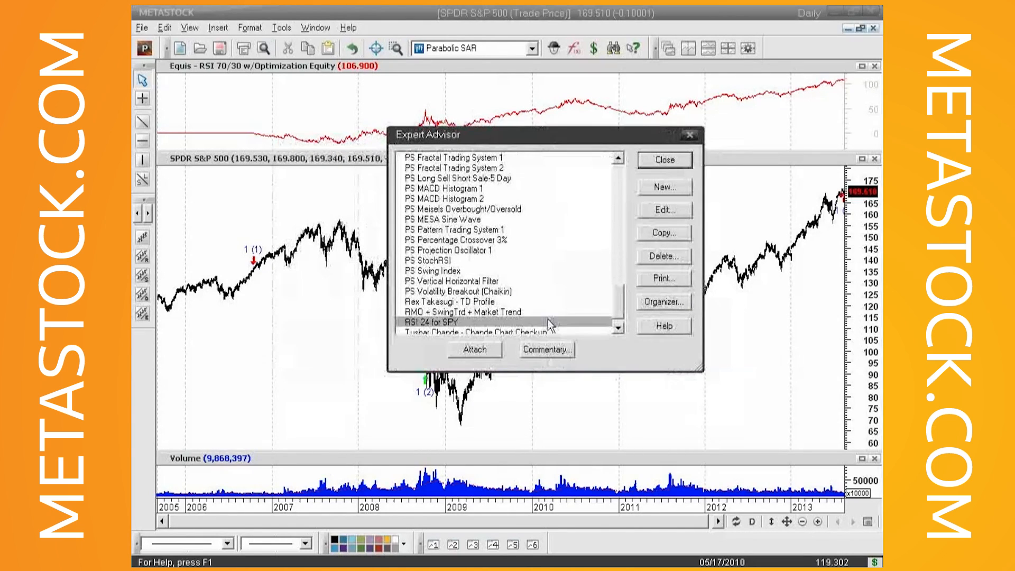
pyautogui.click(667, 209)
pyautogui.click(378, 157)
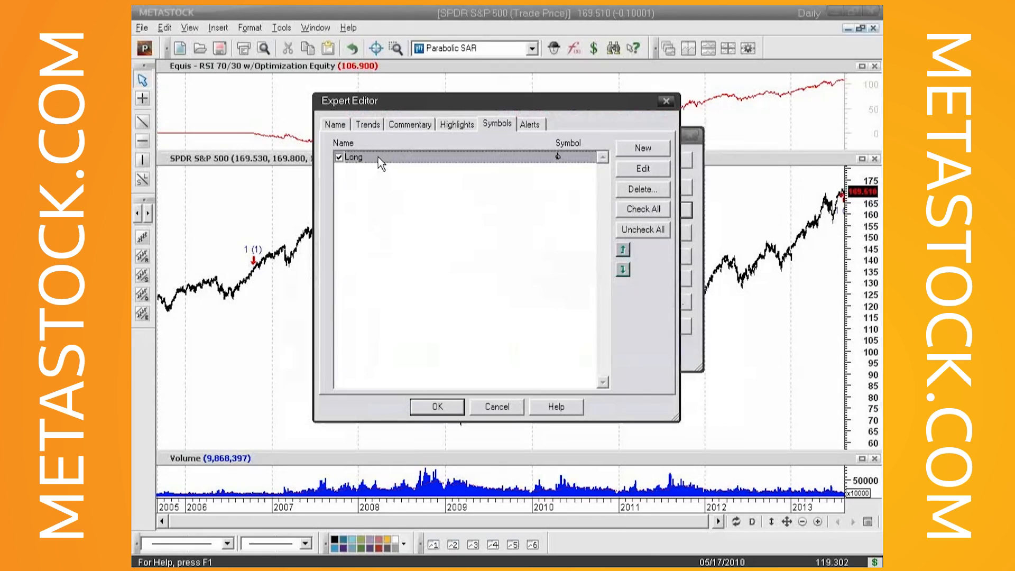
pyautogui.click(643, 169)
pyautogui.click(414, 221)
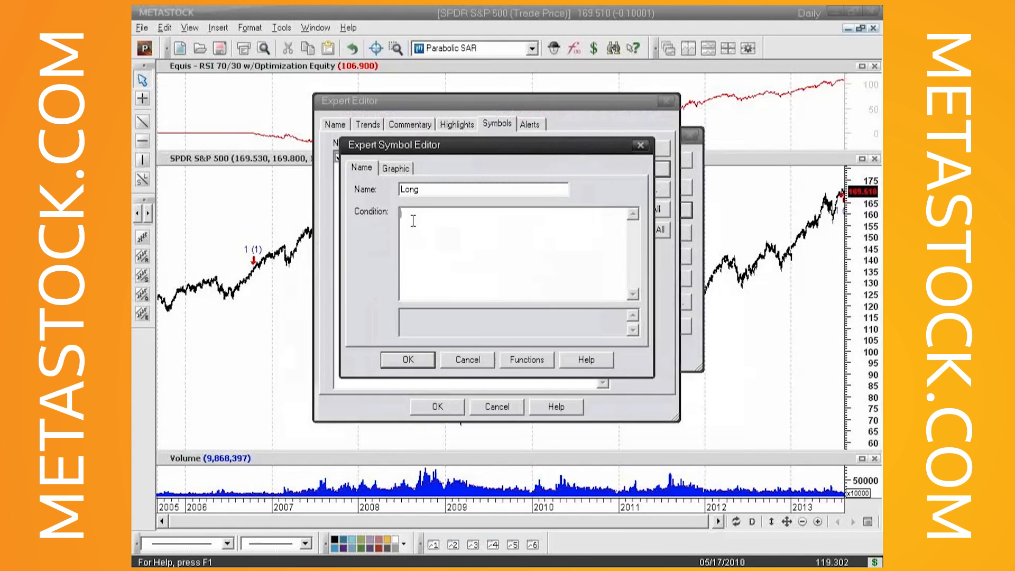
pyautogui.rightClick(413, 221)
pyautogui.click(437, 272)
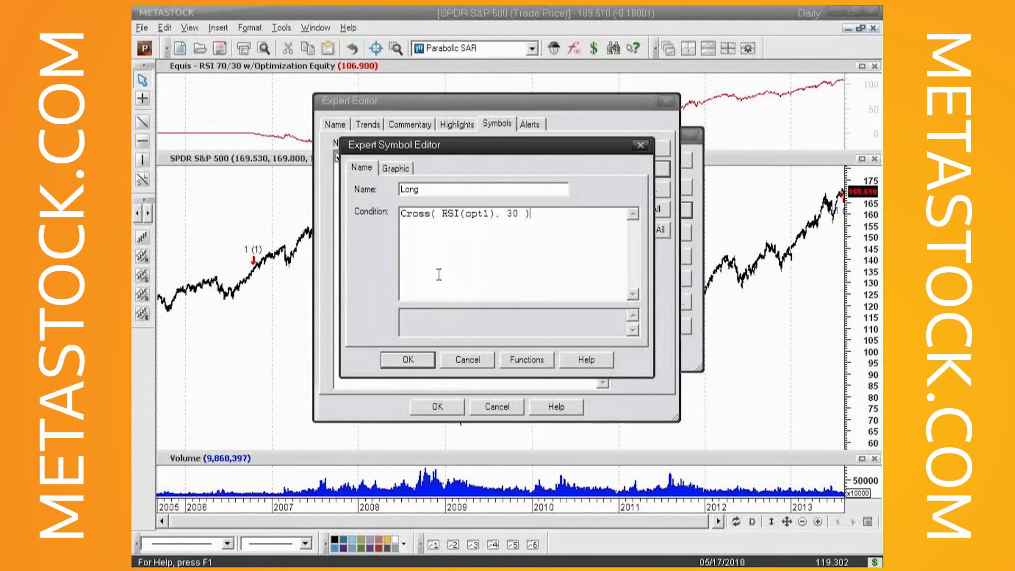
# Replace opt1 with 24 in the Long symbol's condition formula
pyautogui.click(489, 214)
pyautogui.press('BackSpace')
pyautogui.press('BackSpace')
pyautogui.press('BackSpace')
pyautogui.press('BackSpace')
pyautogui.write('24')
# Set the Long symbol's graphic to Buy Arrow with the label Long and save the symbol
pyautogui.click(394, 169)
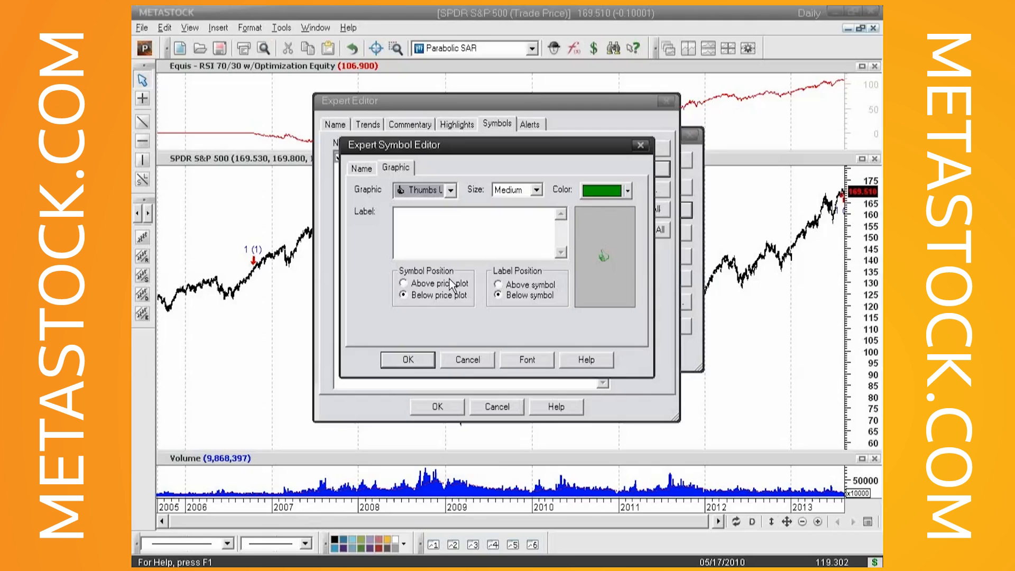
pyautogui.click(451, 191)
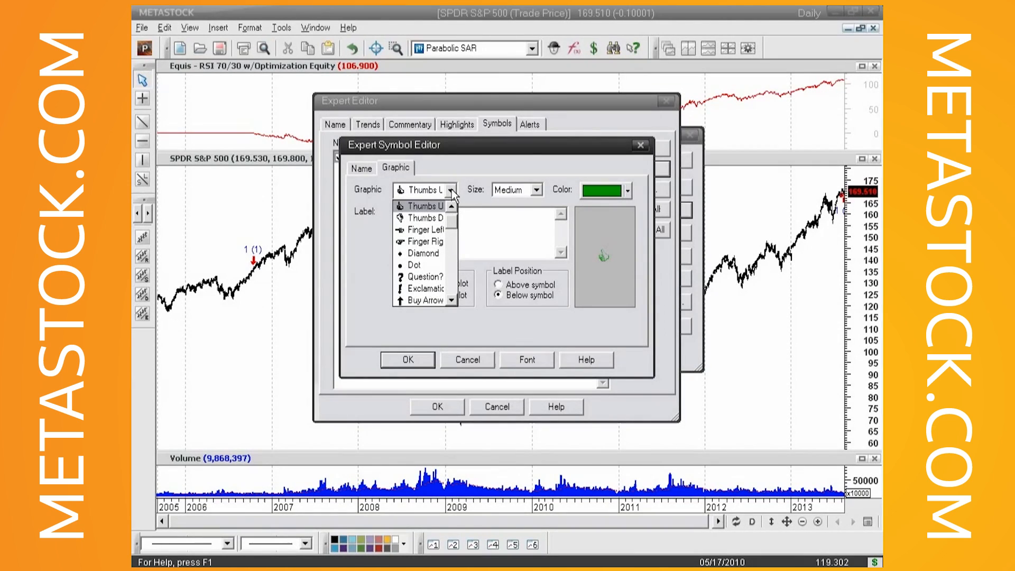
pyautogui.moveTo(454, 221); pyautogui.dragTo(454, 228)
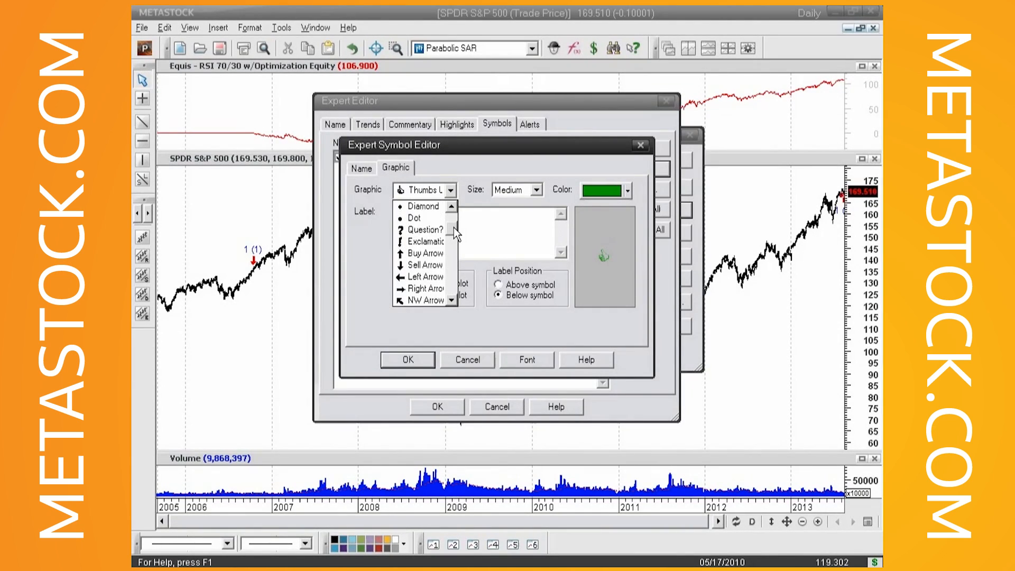
pyautogui.click(435, 251)
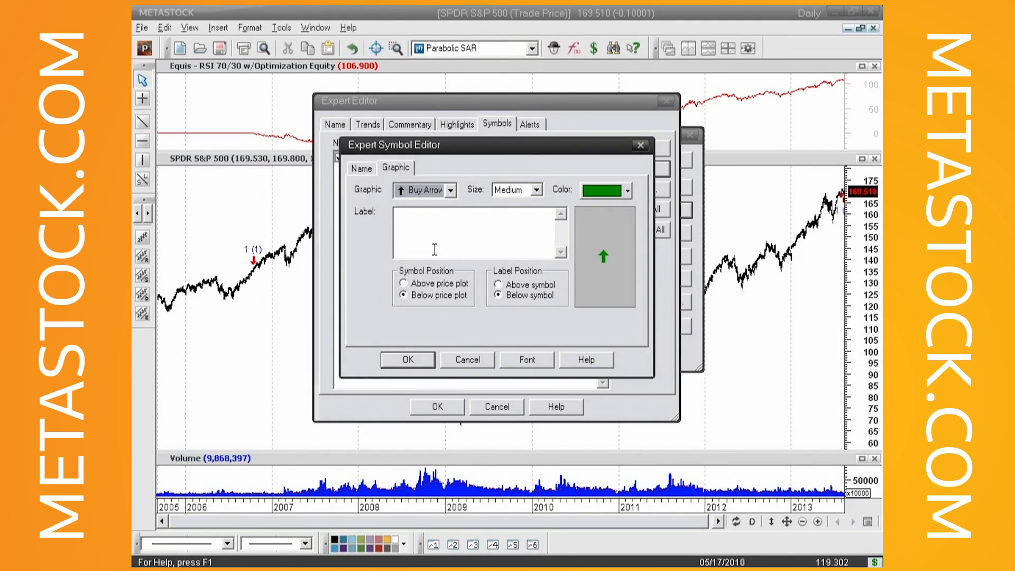
pyautogui.click(411, 217)
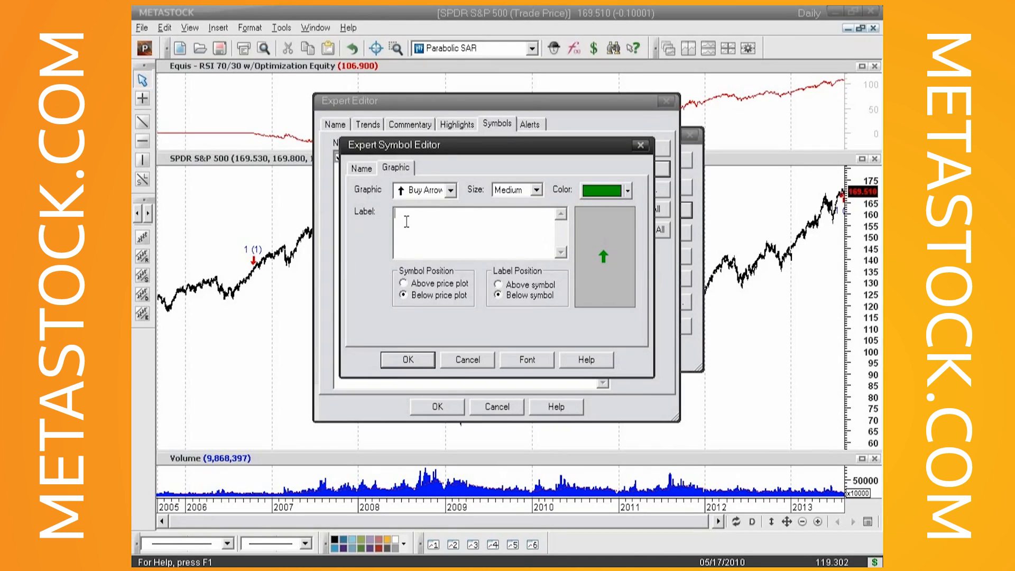
pyautogui.write('Long')
pyautogui.click(403, 362)
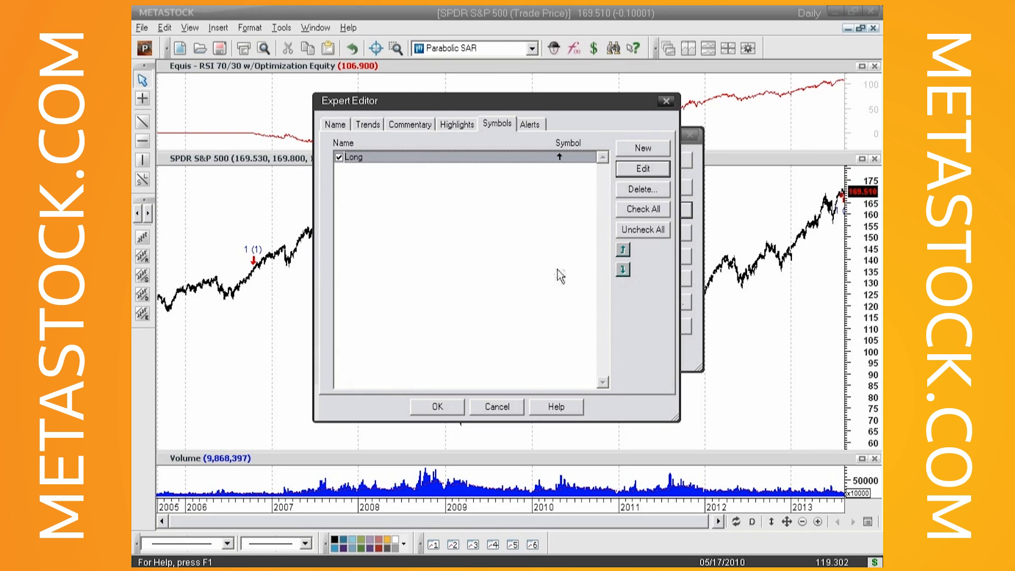
# Add a second symbol named Short and paste the formula Cross( RSI(opt1), 30 ) as its condition
pyautogui.click(643, 148)
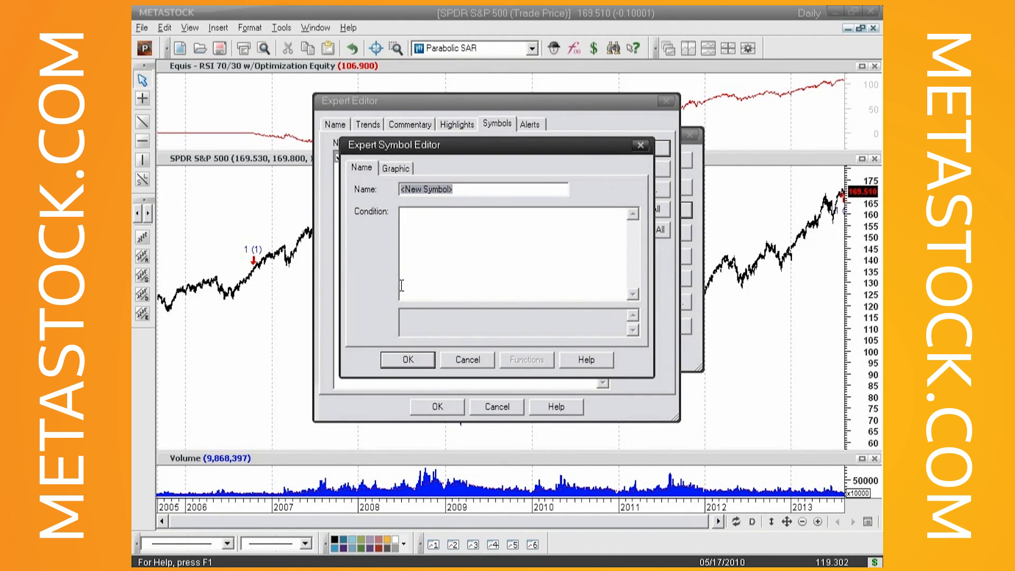
pyautogui.press('BackSpace')
pyautogui.write('Short')
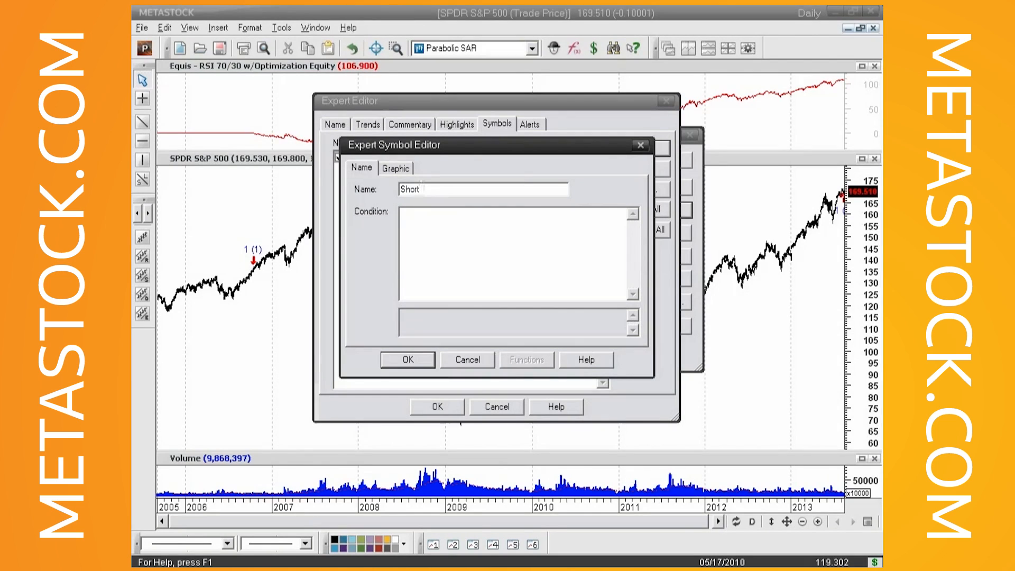
pyautogui.click(413, 218)
pyautogui.click(413, 218)
pyautogui.rightClick(413, 217)
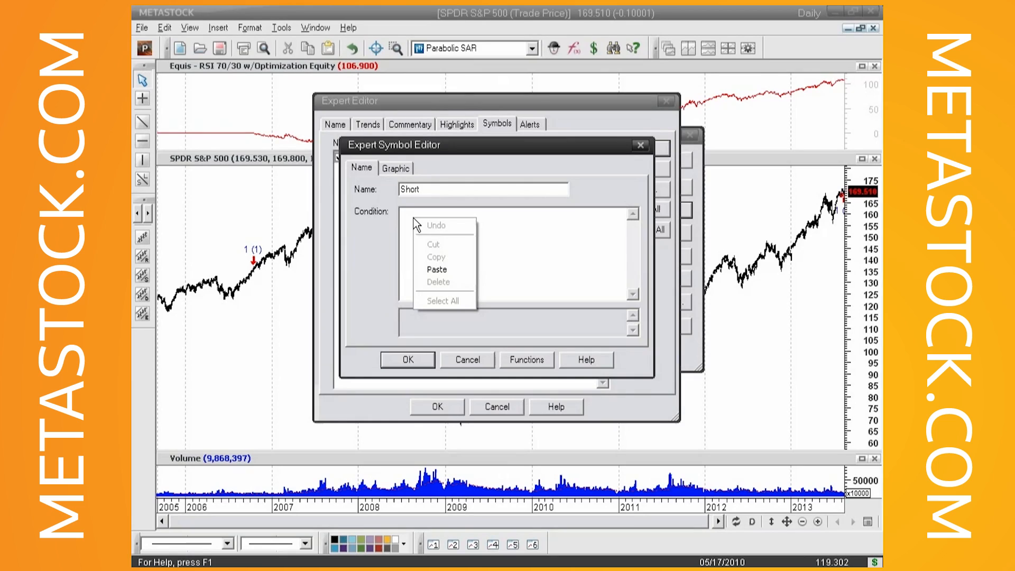
pyautogui.click(423, 274)
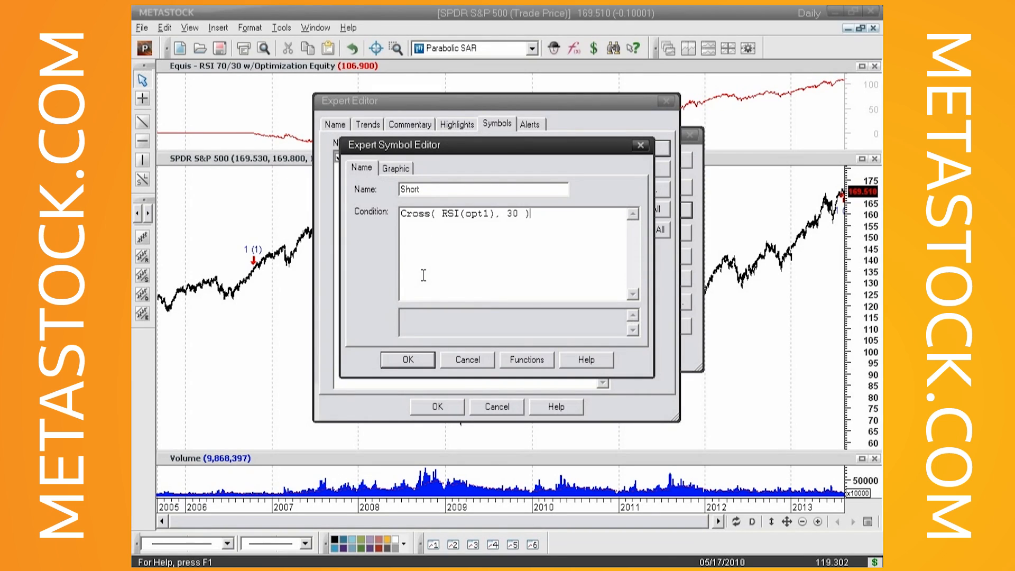
# Replace opt1 with 24 in the Short symbol's condition formula
pyautogui.click(489, 215)
pyautogui.press('BackSpace')
pyautogui.press('BackSpace')
pyautogui.press('BackSpace')
pyautogui.press('BackSpace')
pyautogui.write('24')
# Remove the 30 threshold from the Short condition and put 70 before the RSI term so it reads Cross(70,RSI(24))
pyautogui.click(512, 214)
pyautogui.press('BackSpace')
pyautogui.press('BackSpace')
pyautogui.press('BackSpace')
pyautogui.press('BackSpace')
pyautogui.press('BackSpace')
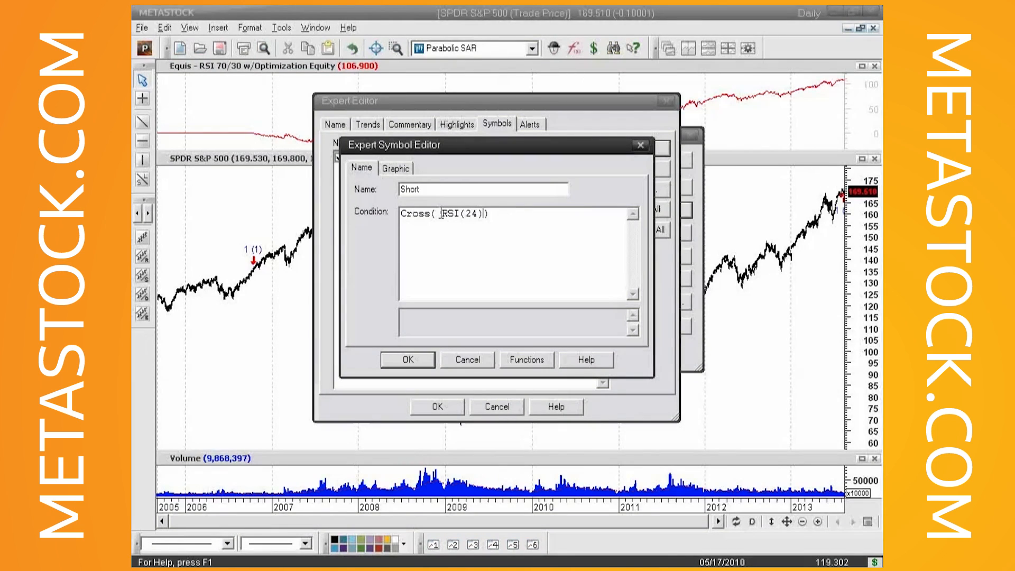
pyautogui.press('BackSpace')
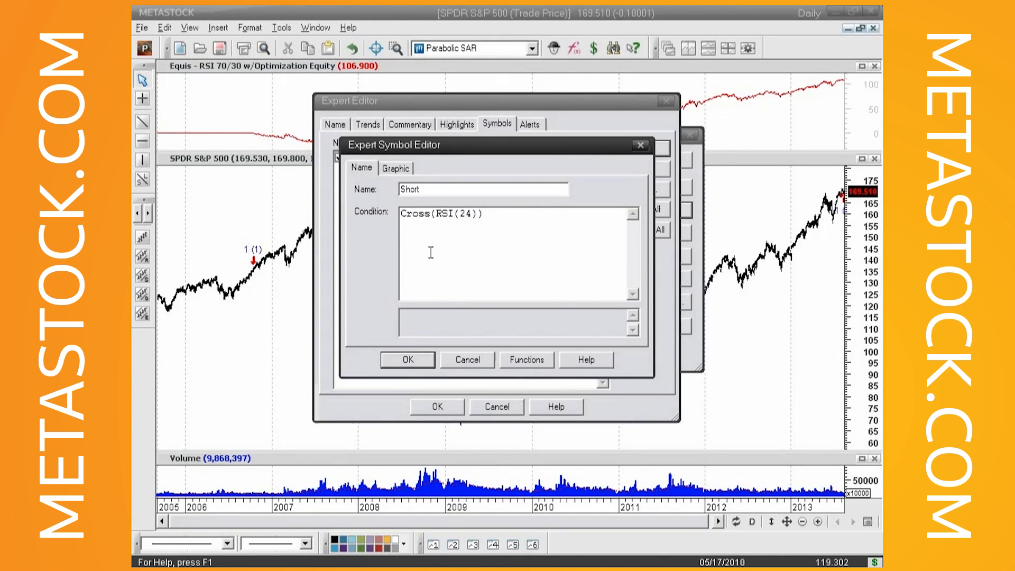
pyautogui.click(436, 213)
pyautogui.write('70,')
# Give the Short symbol a red Sell Arrow graphic and save the symbol
pyautogui.click(393, 170)
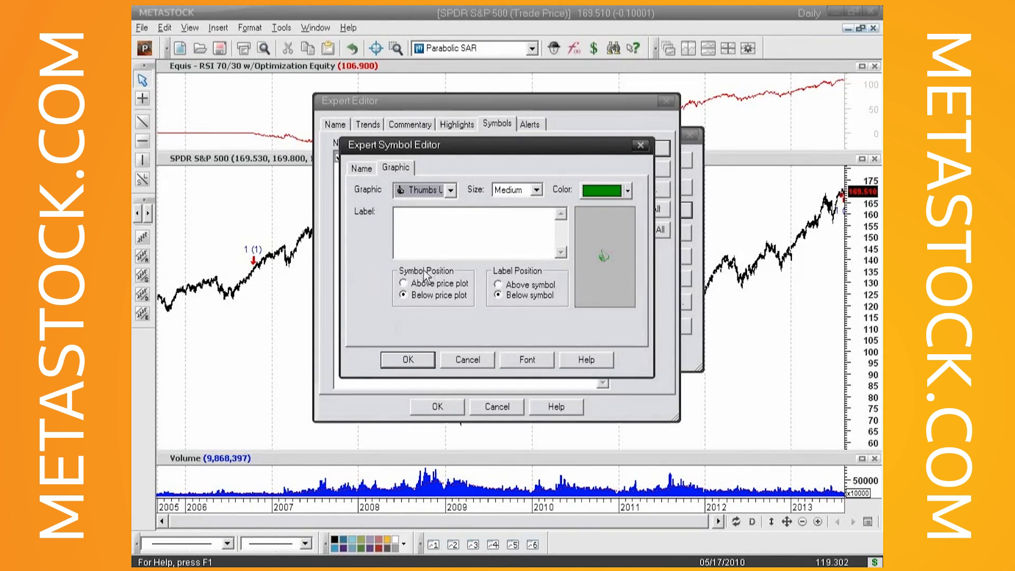
pyautogui.click(451, 190)
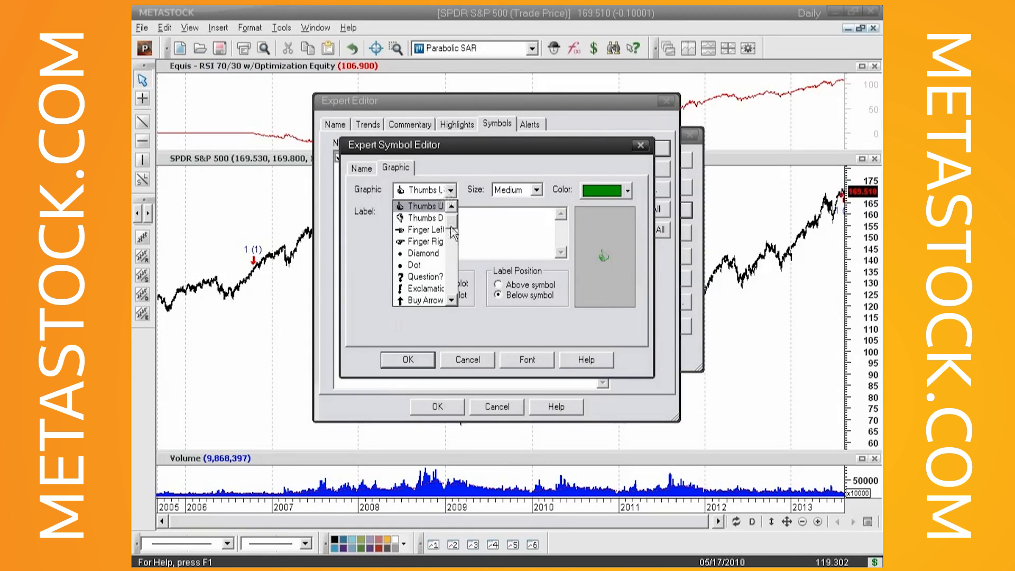
pyautogui.click(452, 271)
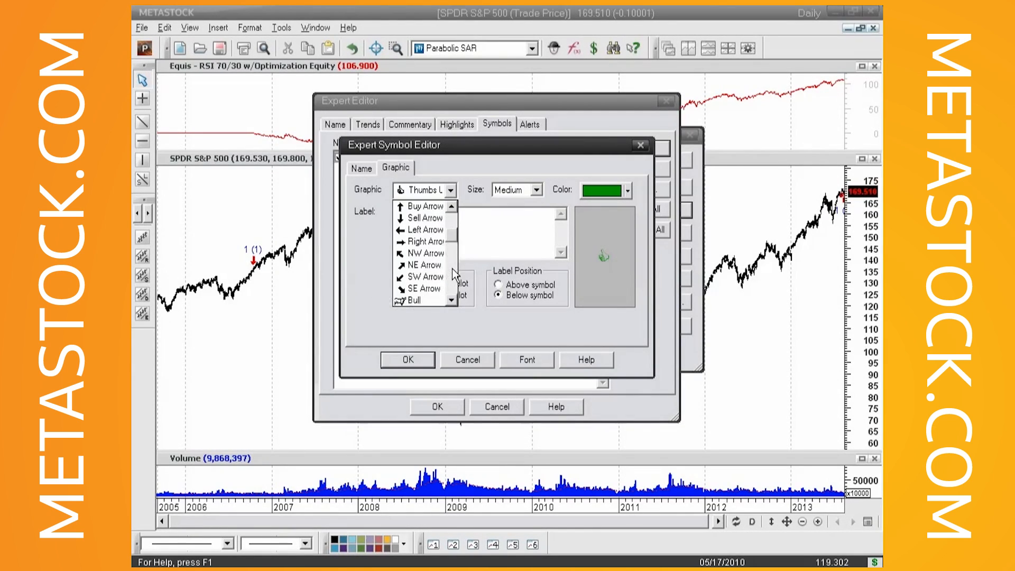
pyautogui.click(453, 272)
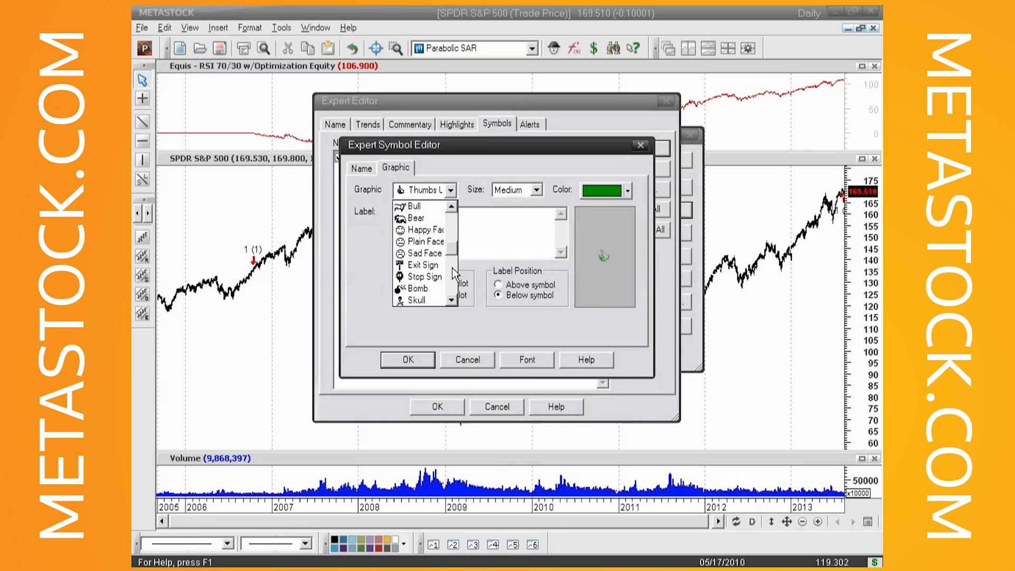
pyautogui.click(454, 220)
pyautogui.click(433, 218)
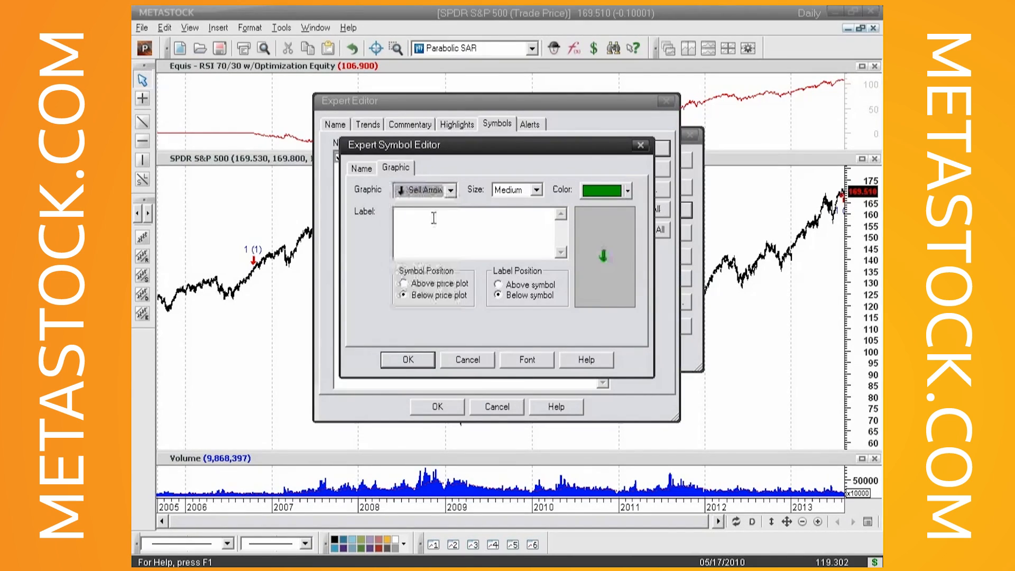
pyautogui.click(627, 192)
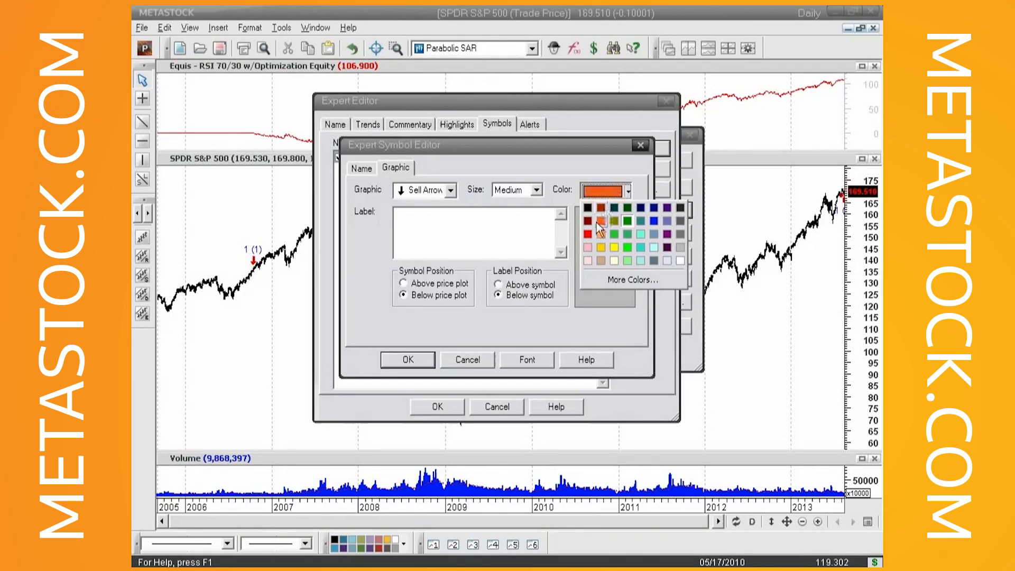
pyautogui.click(588, 234)
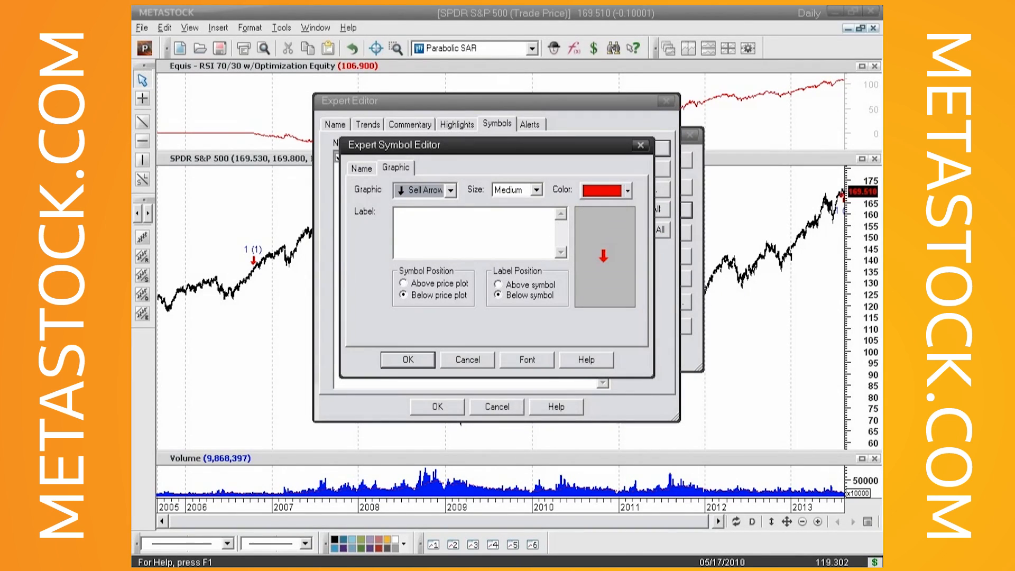
pyautogui.click(415, 359)
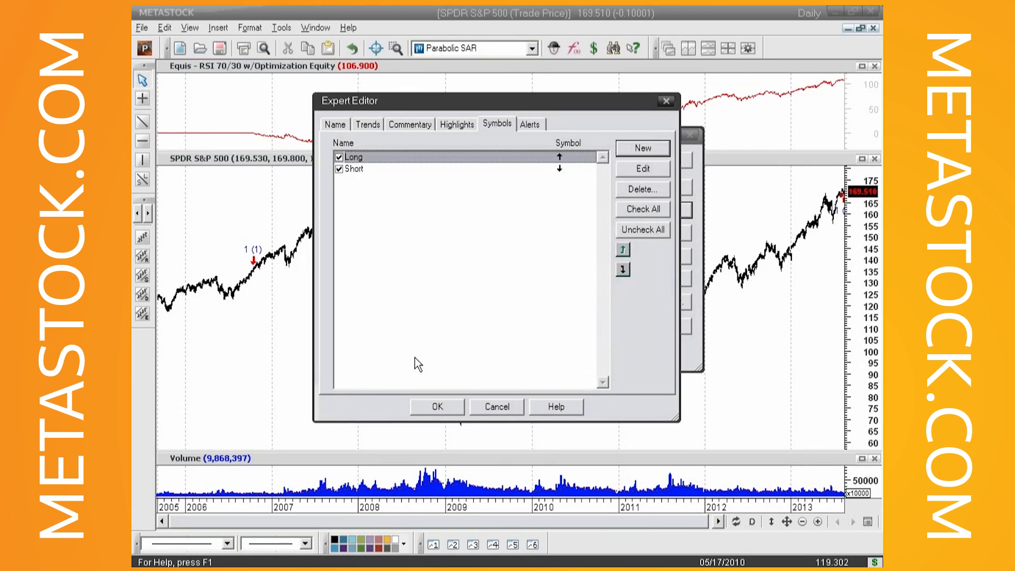
# Save the RSI 24 for SPY expert, turn off the expert edit warning for future edits, and close the Expert Advisor
pyautogui.click(449, 407)
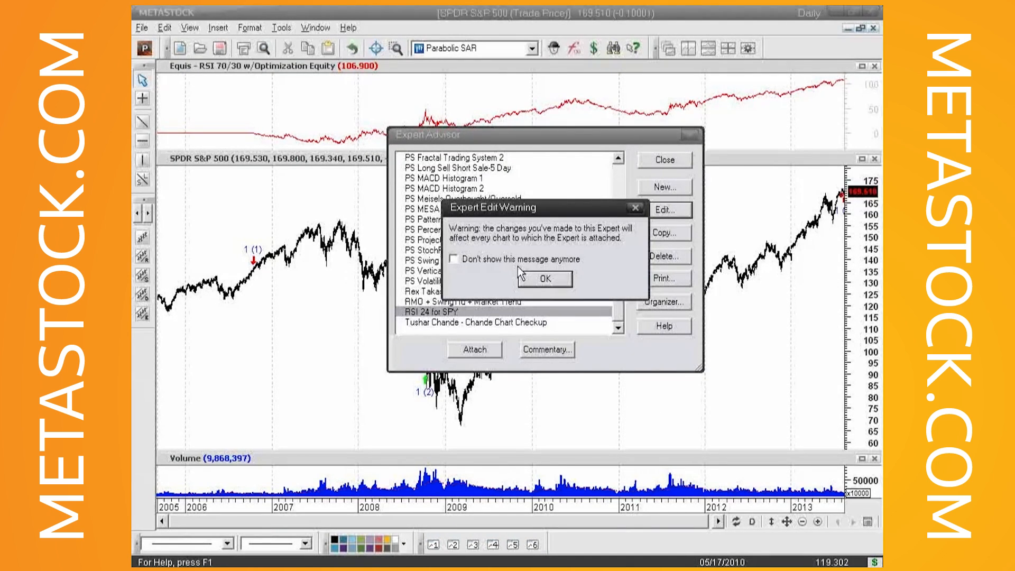
pyautogui.click(455, 260)
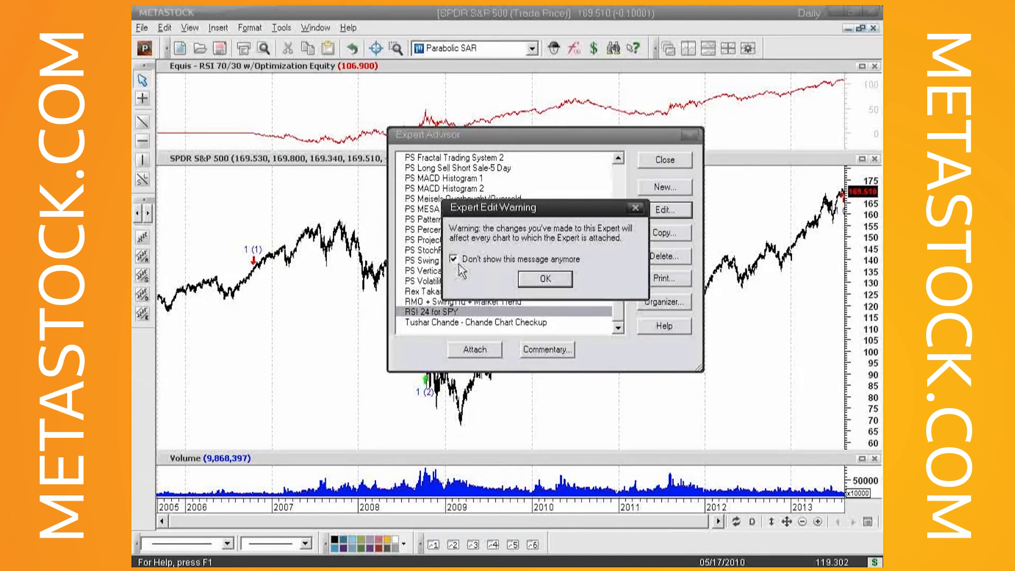
pyautogui.click(545, 280)
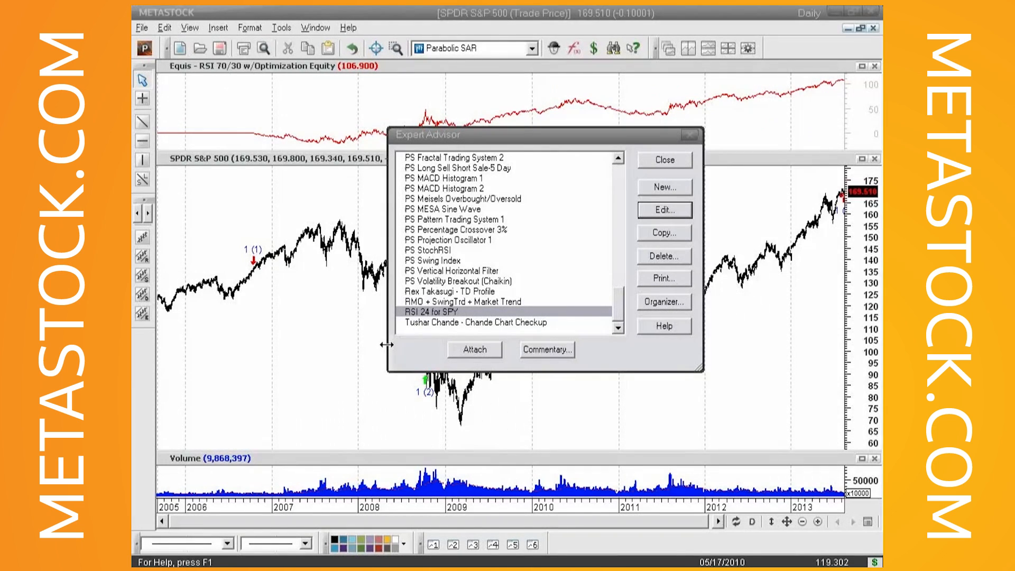
pyautogui.click(657, 160)
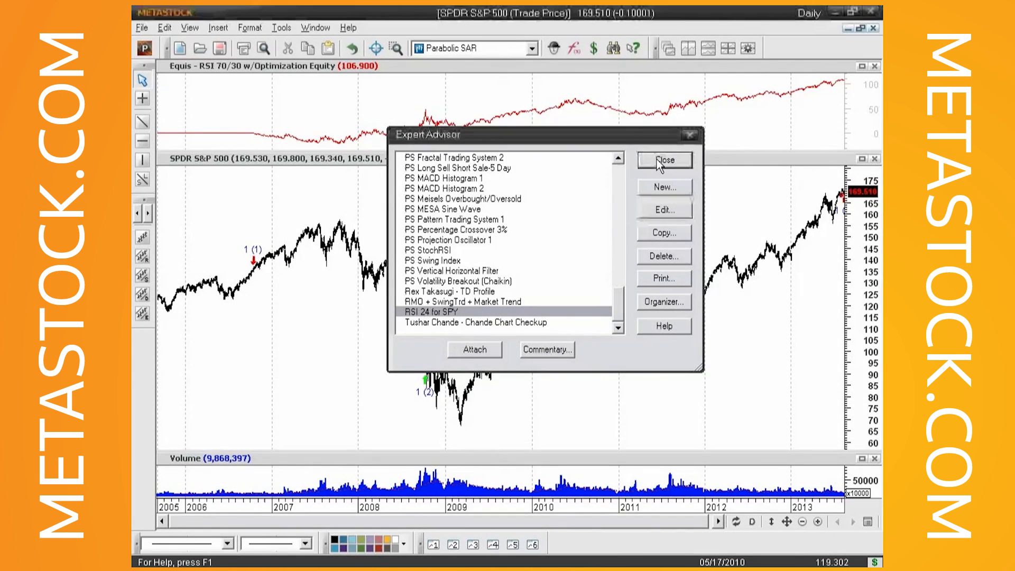
pyautogui.click(659, 163)
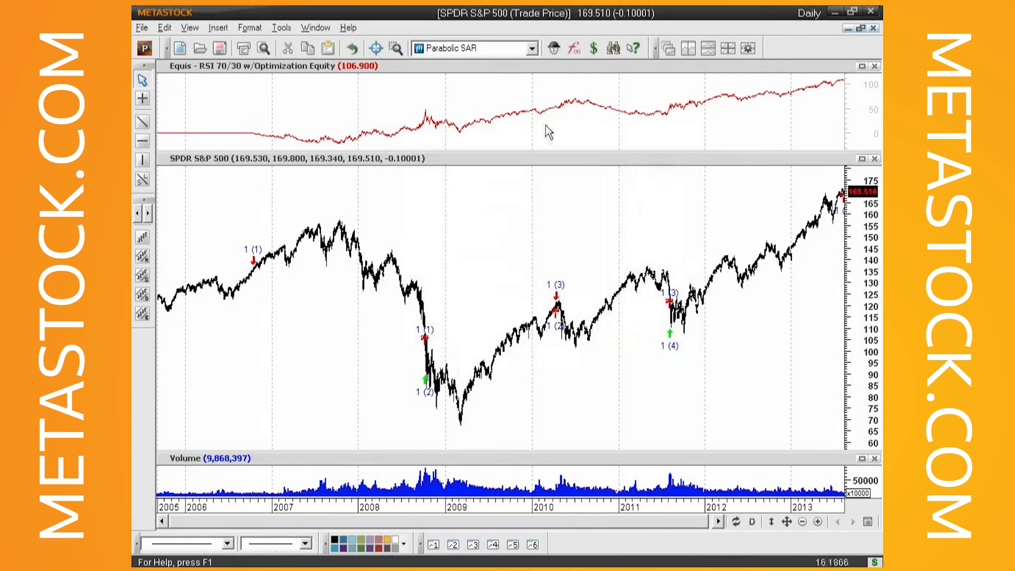
# Review the buy, sell and sell short order formulas of the Equis - RSI 70/30 w/Optimization system and leave its editor without saving
pyautogui.click(595, 48)
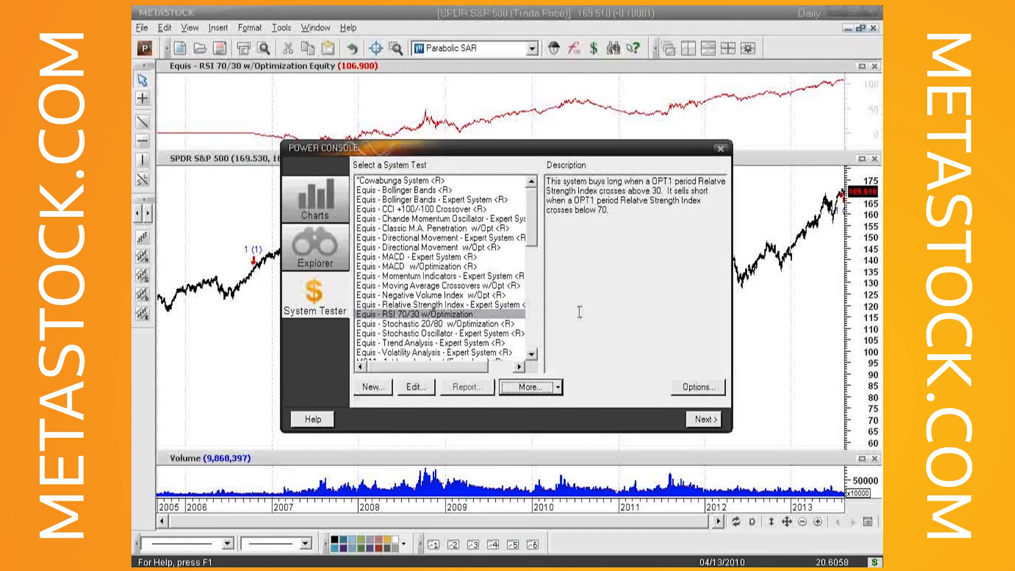
pyautogui.click(409, 388)
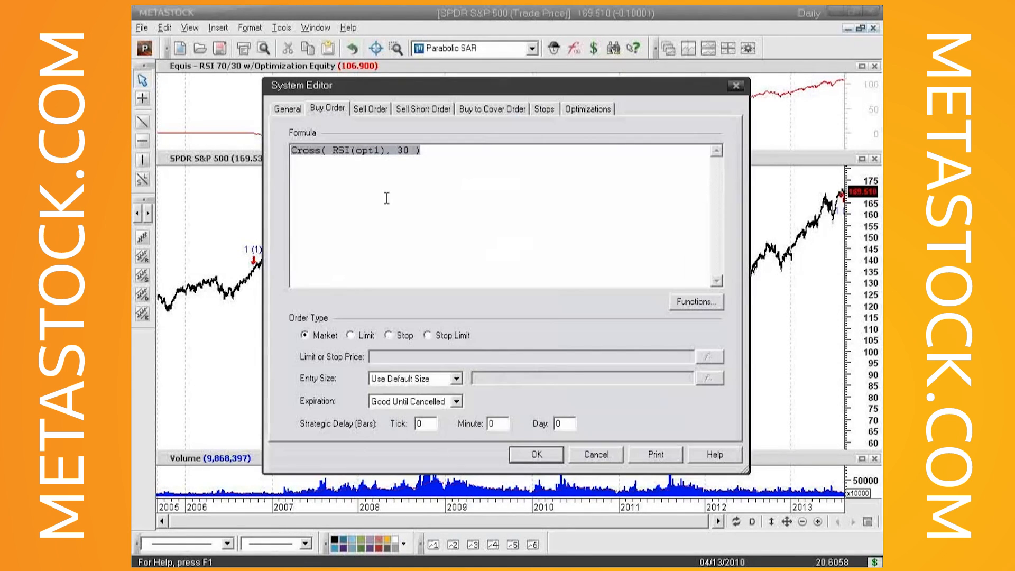
pyautogui.click(376, 111)
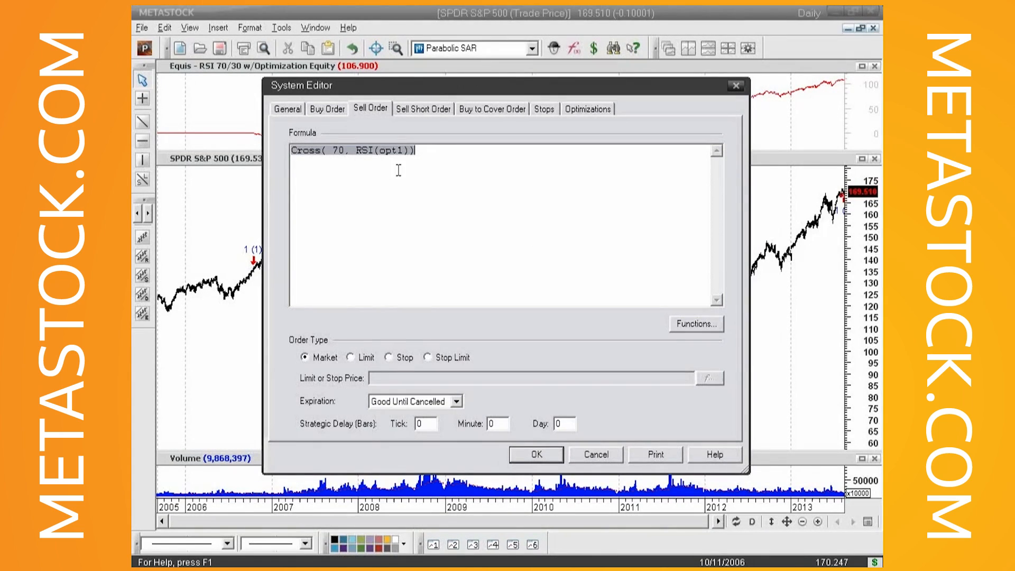
pyautogui.click(423, 111)
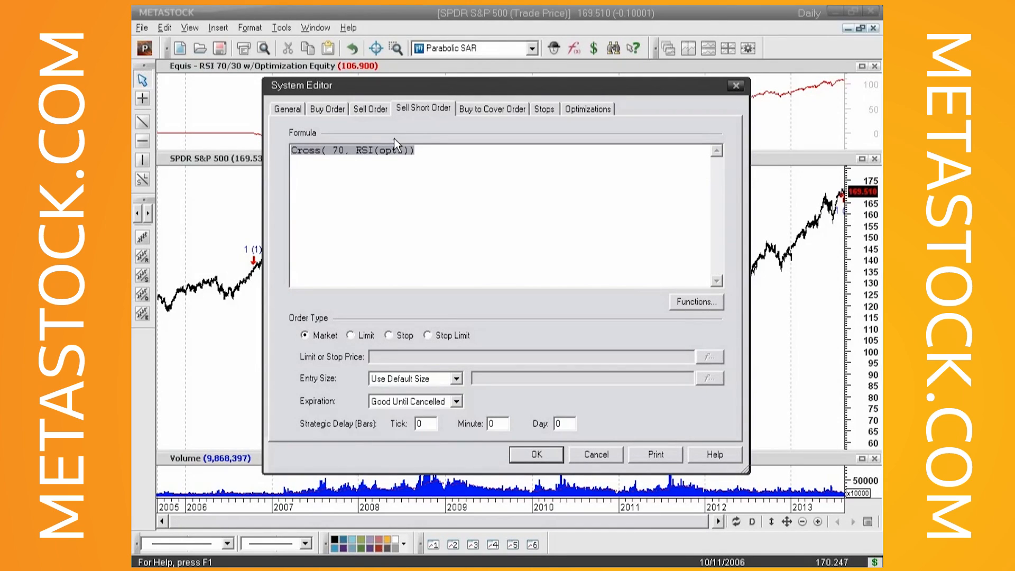
pyautogui.click(372, 109)
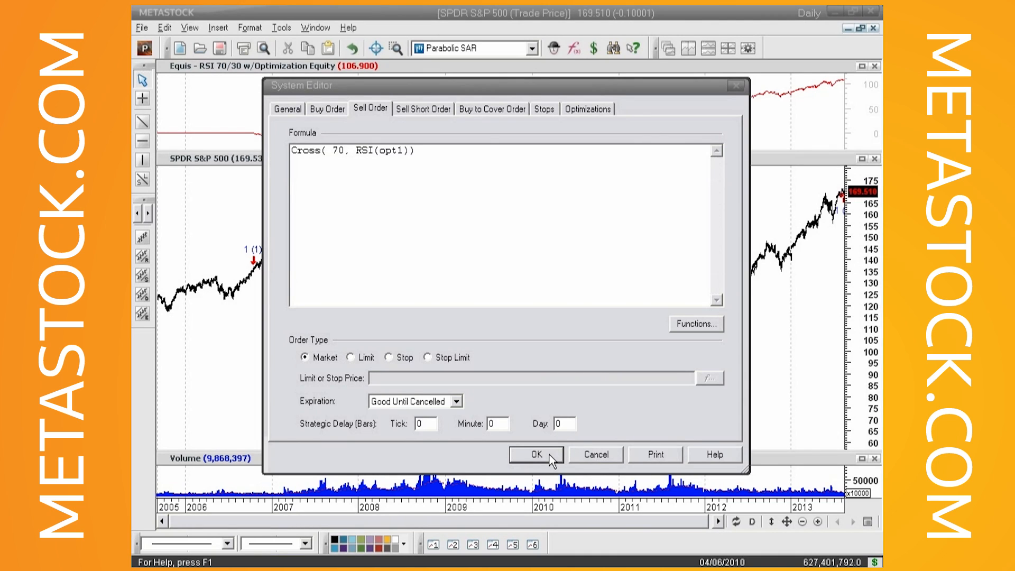
pyautogui.click(601, 456)
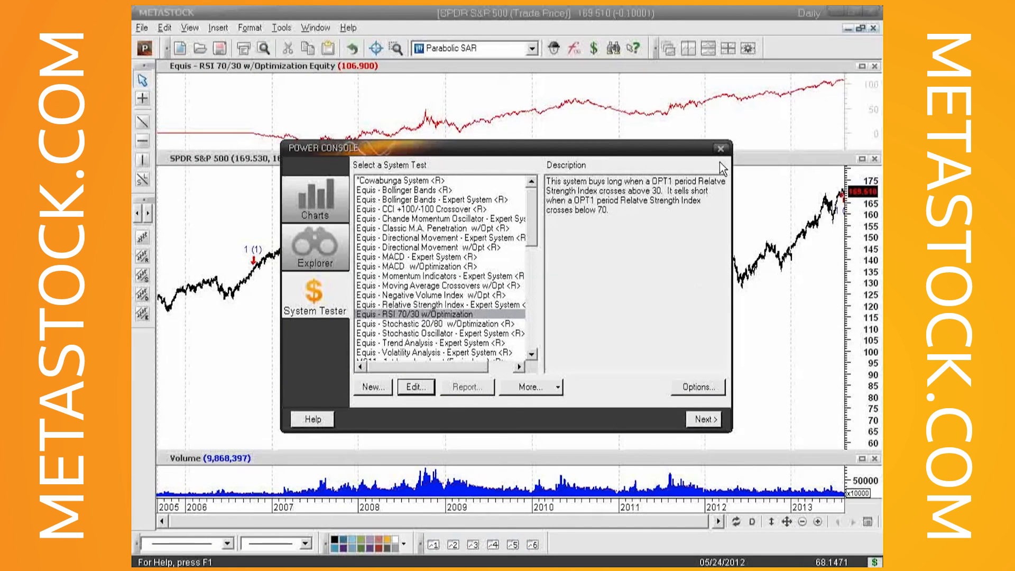
# Close the Power Console and attach the RSI 24 for SPY expert to the SPDR S&P 500 chart
pyautogui.click(721, 148)
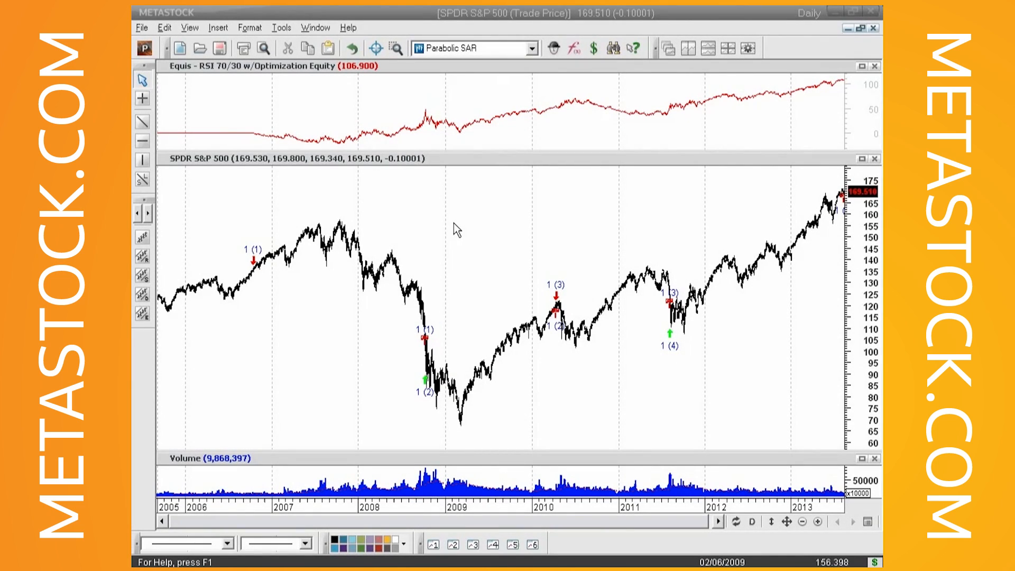
pyautogui.rightClick(401, 197)
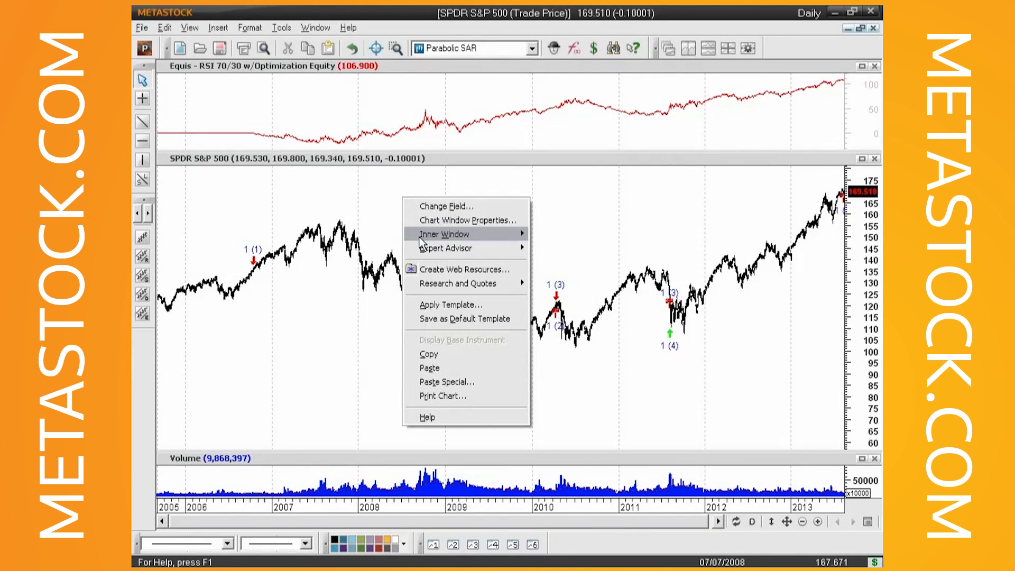
pyautogui.moveTo(421, 252)
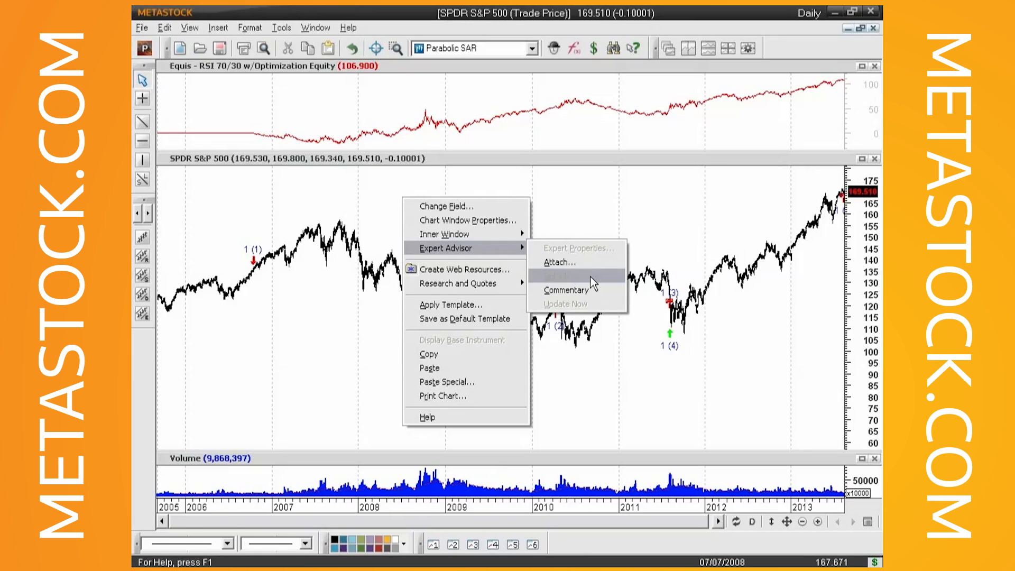
pyautogui.click(579, 263)
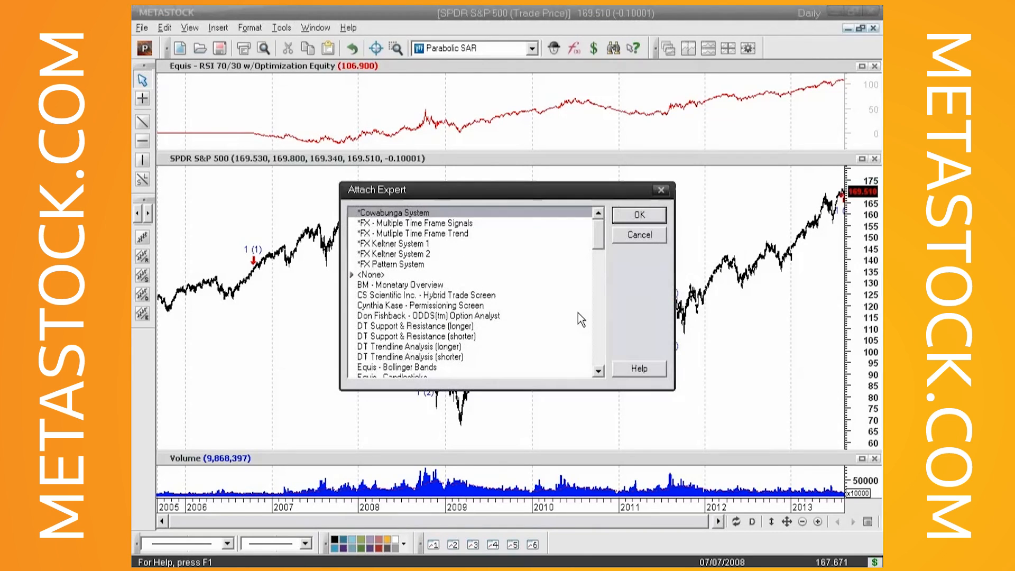
pyautogui.click(597, 353)
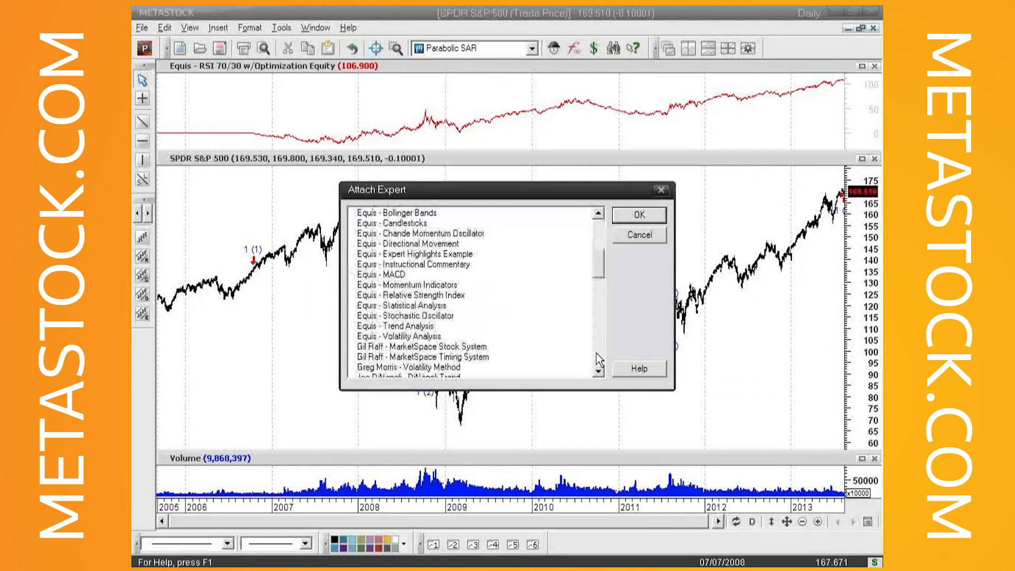
pyautogui.click(597, 353)
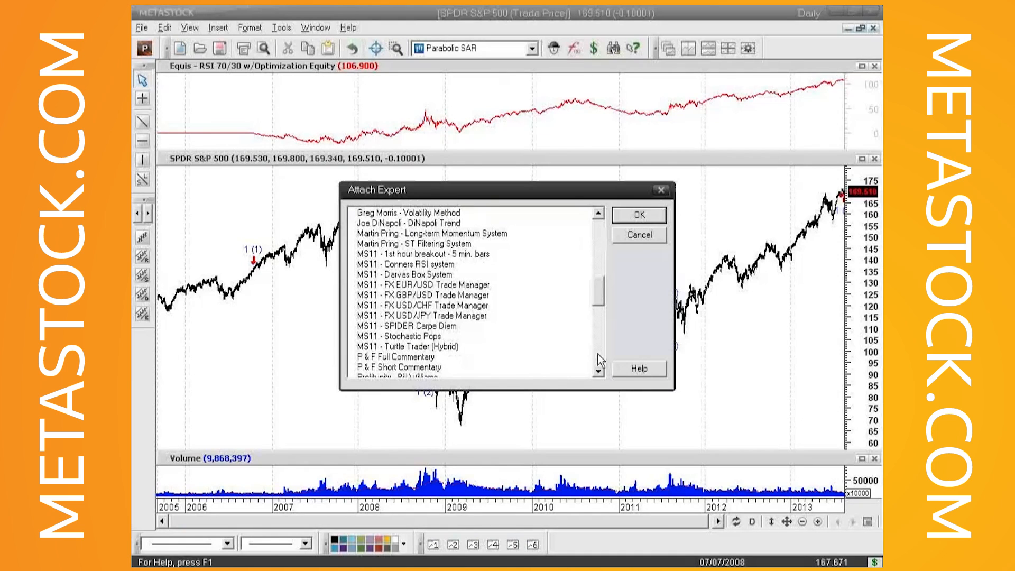
pyautogui.click(599, 361)
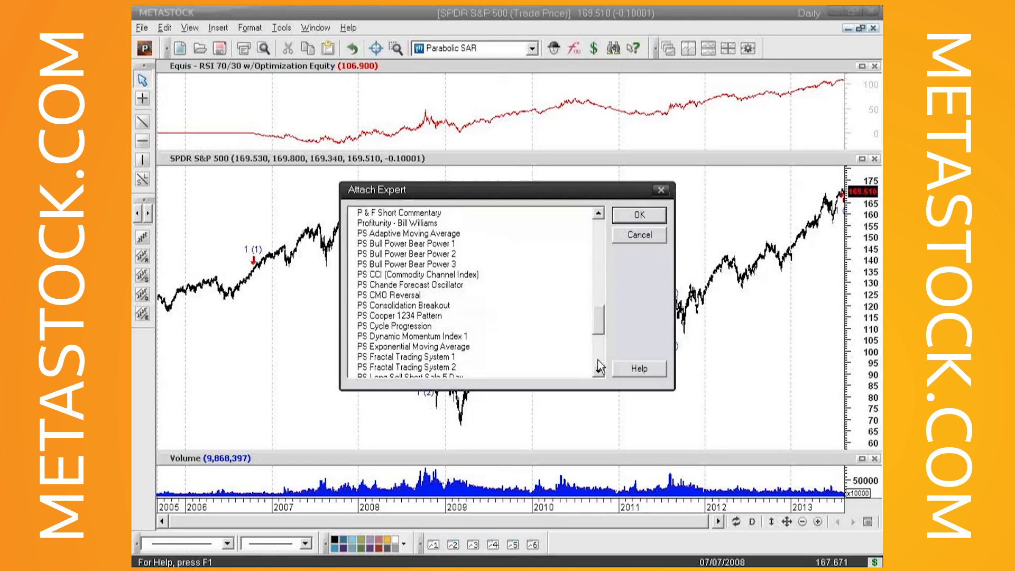
pyautogui.click(598, 362)
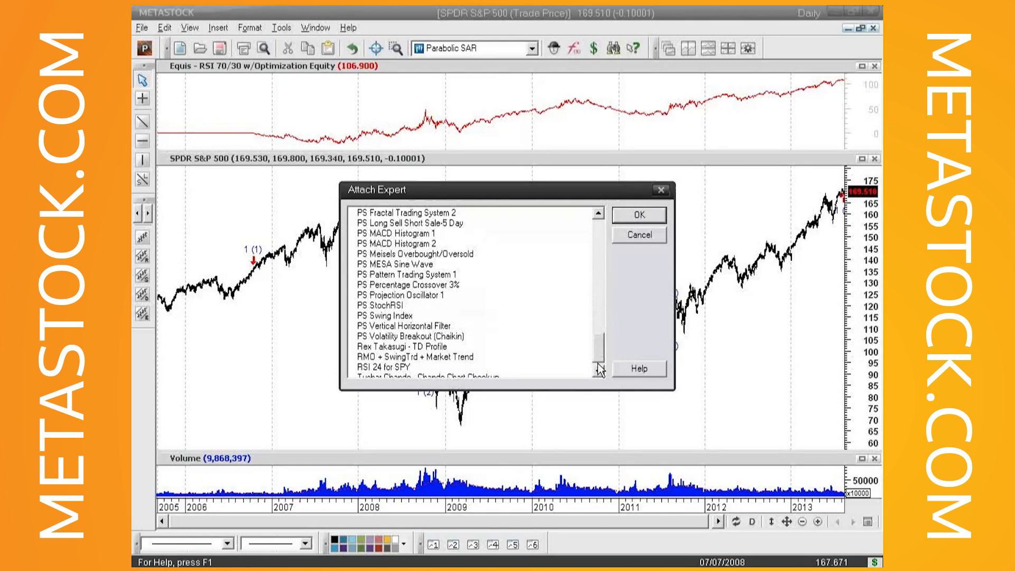
pyautogui.click(397, 369)
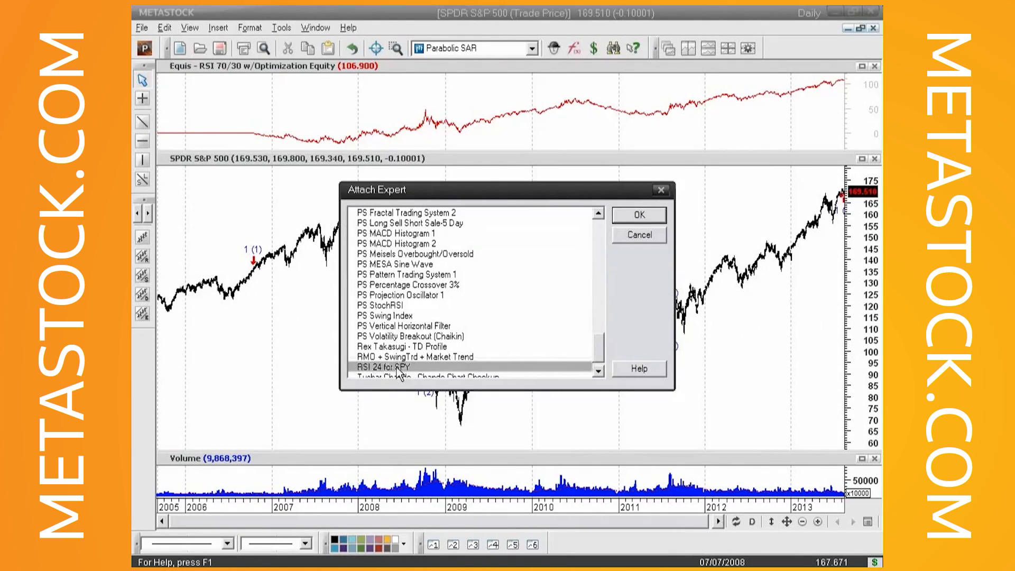
pyautogui.click(639, 214)
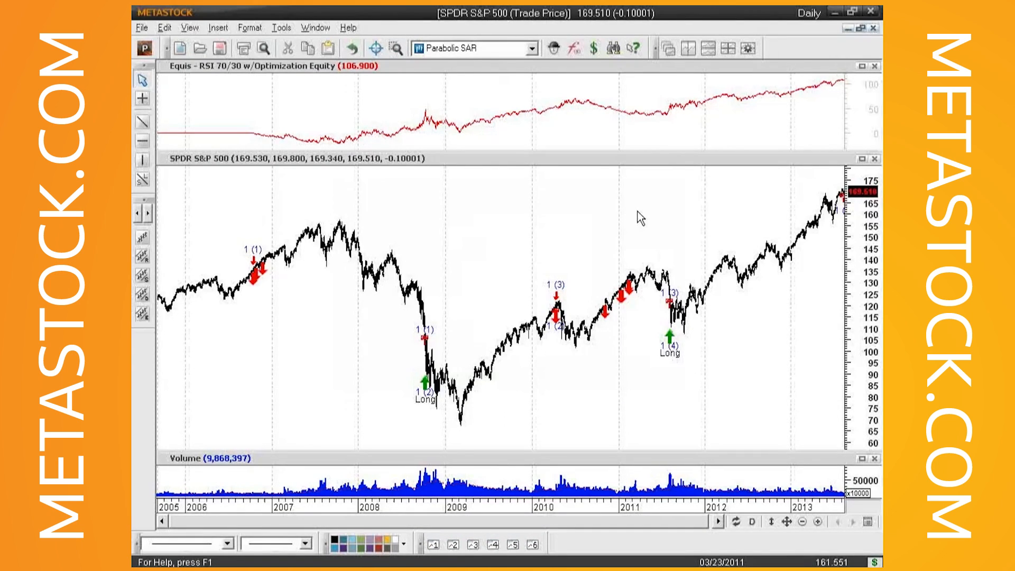
# In the attached expert's Short symbol, place the arrow above the price plot and its label above the symbol
pyautogui.rightClick(423, 202)
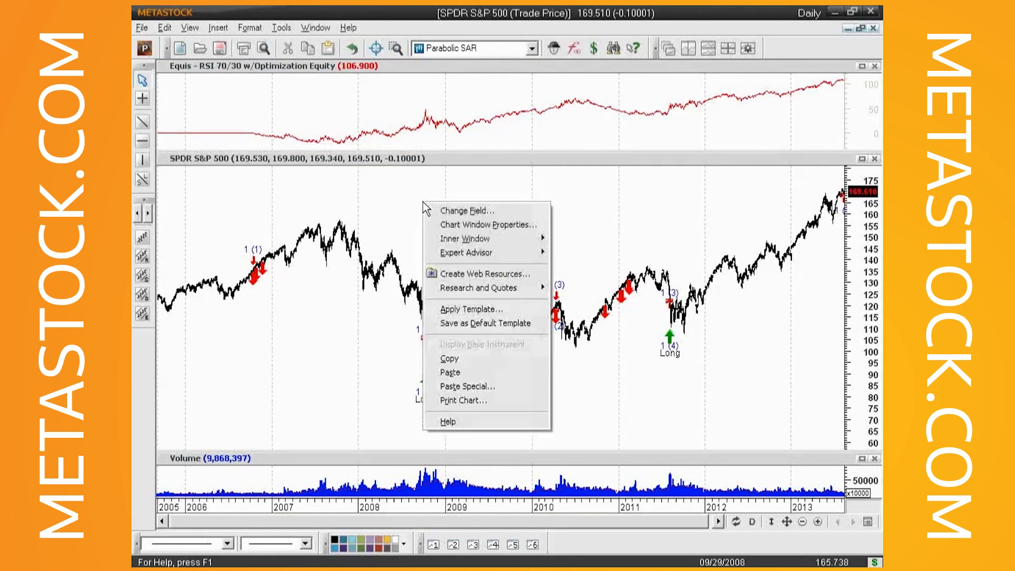
pyautogui.moveTo(463, 249)
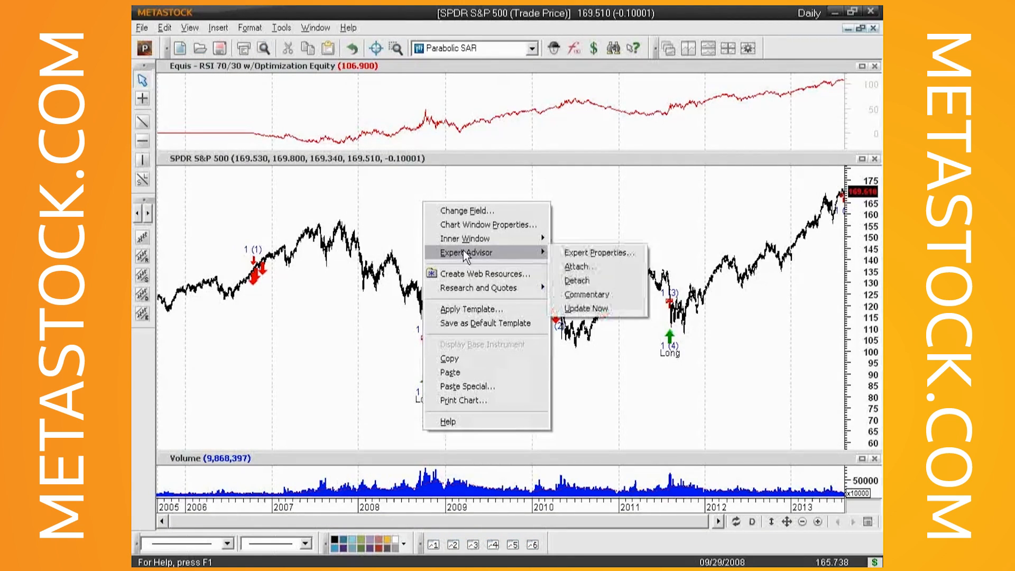
pyautogui.click(617, 253)
pyautogui.click(355, 169)
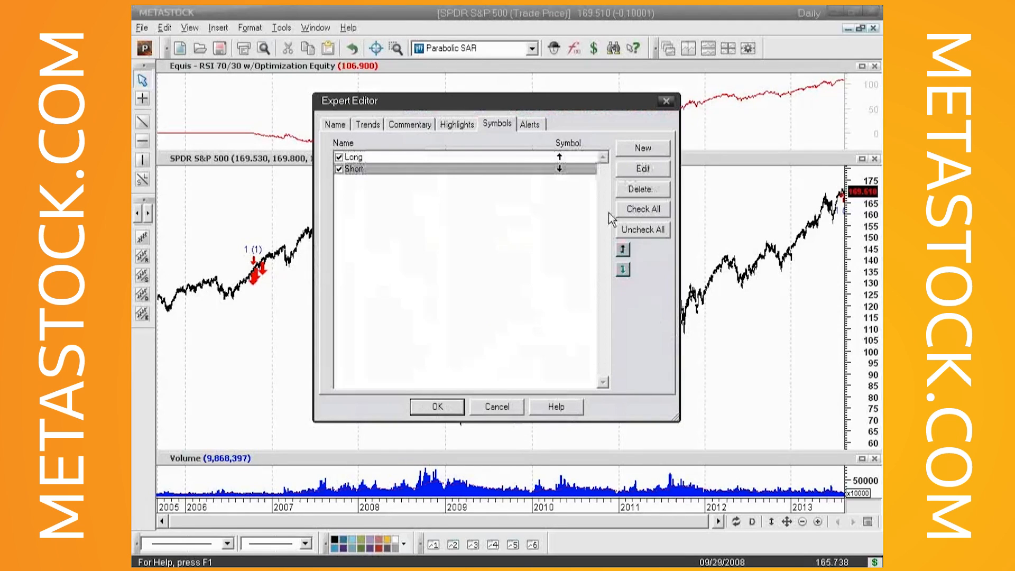
pyautogui.click(647, 170)
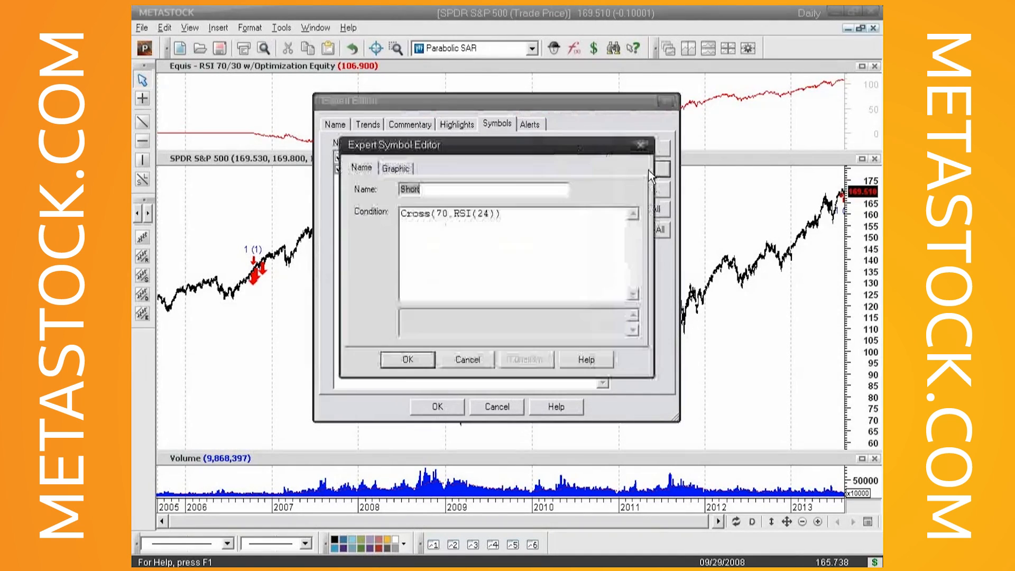
pyautogui.click(390, 169)
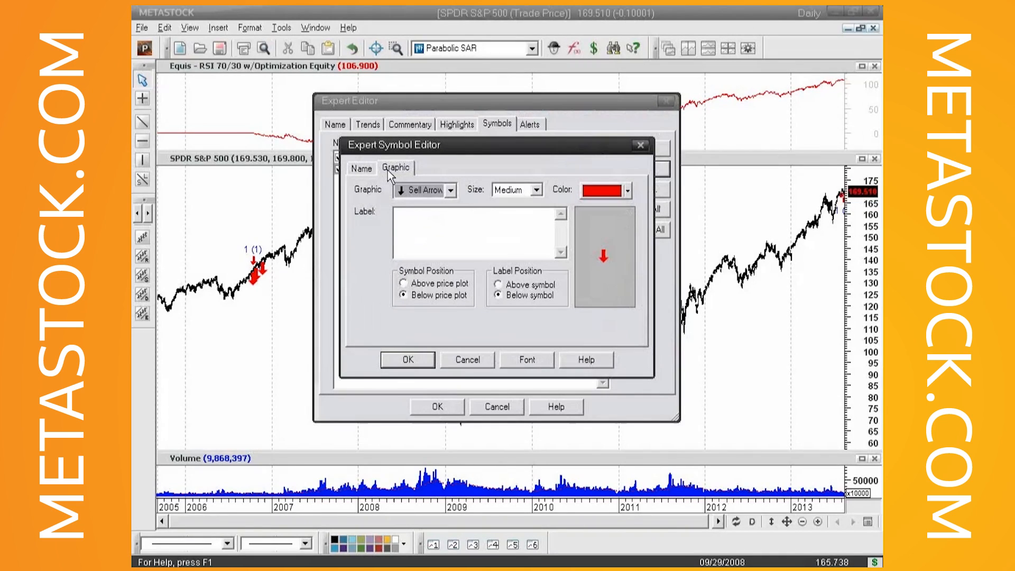
pyautogui.click(403, 284)
pyautogui.click(497, 285)
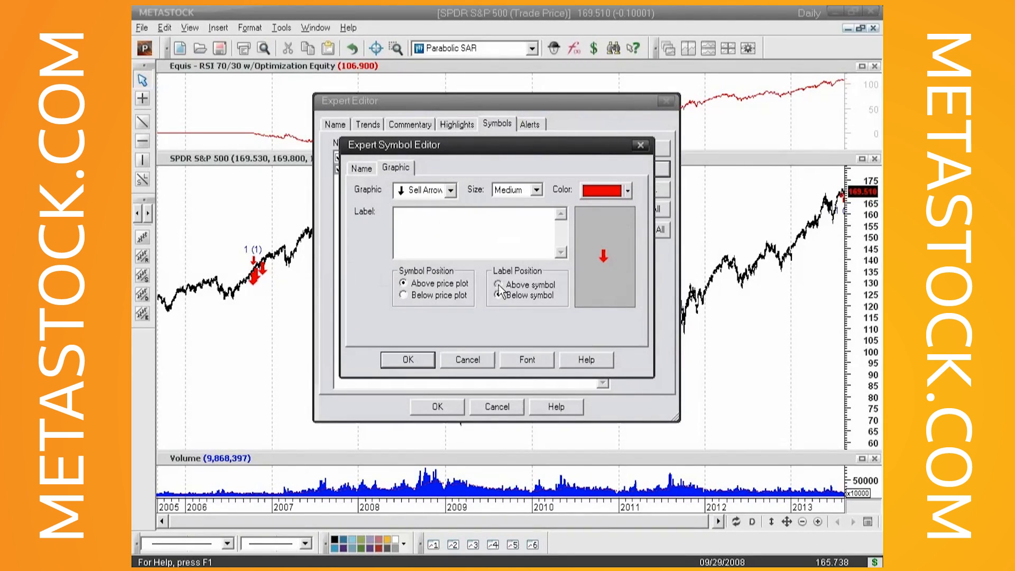
# Label the Short symbol's graphic "Short", set its size to Small and save the symbol
pyautogui.click(417, 224)
pyautogui.write('Short')
pyautogui.click(538, 189)
pyautogui.click(512, 204)
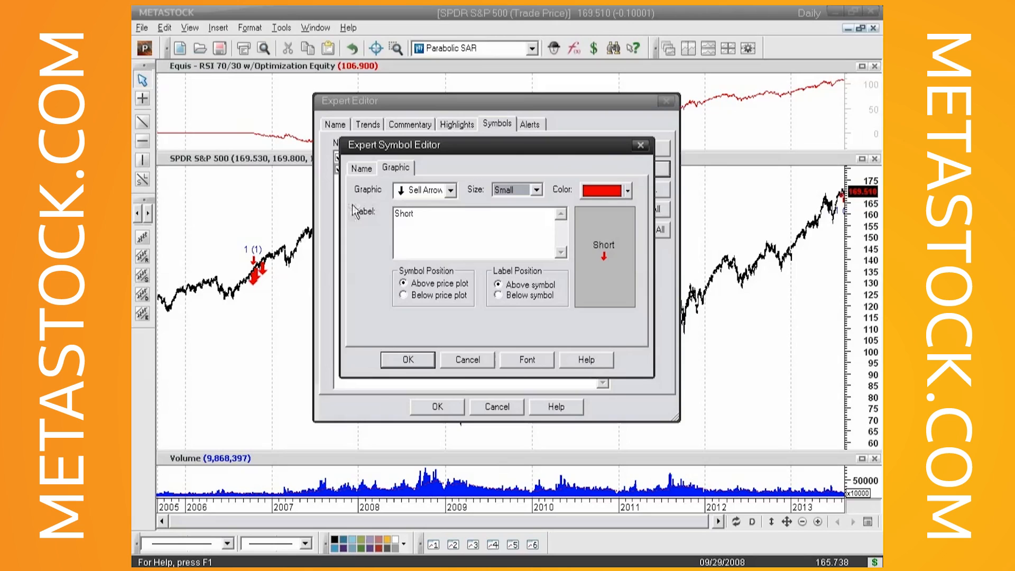
pyautogui.click(408, 360)
# Set the Long symbol's graphic size to Small, then save the symbol and the expert's changes
pyautogui.click(384, 157)
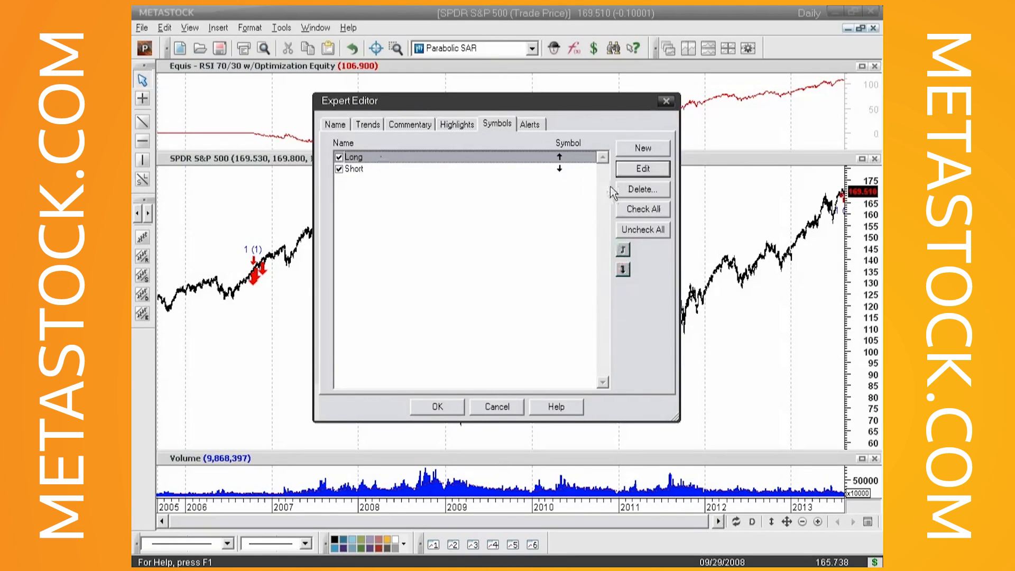
pyautogui.click(642, 169)
pyautogui.click(395, 170)
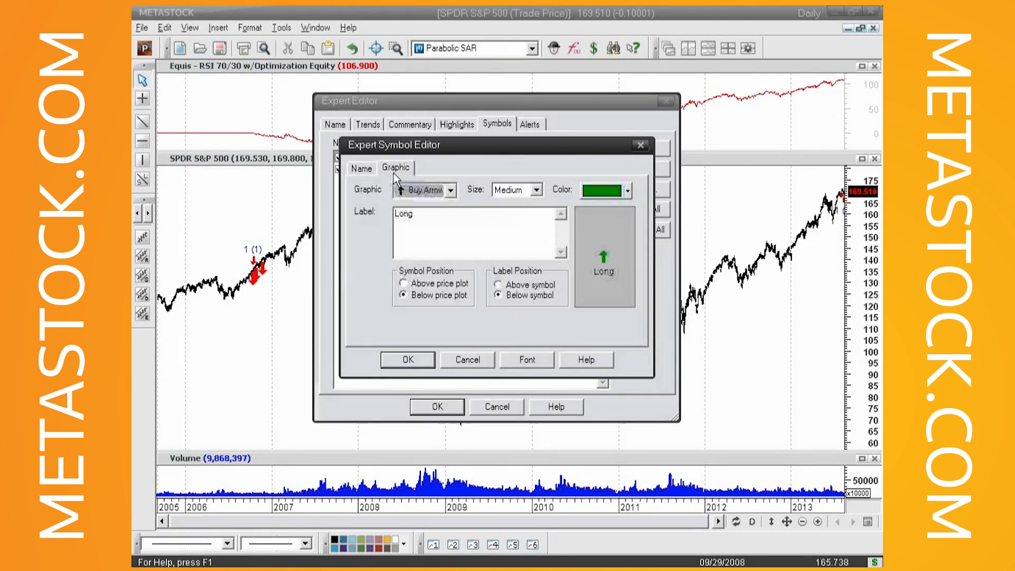
pyautogui.click(534, 192)
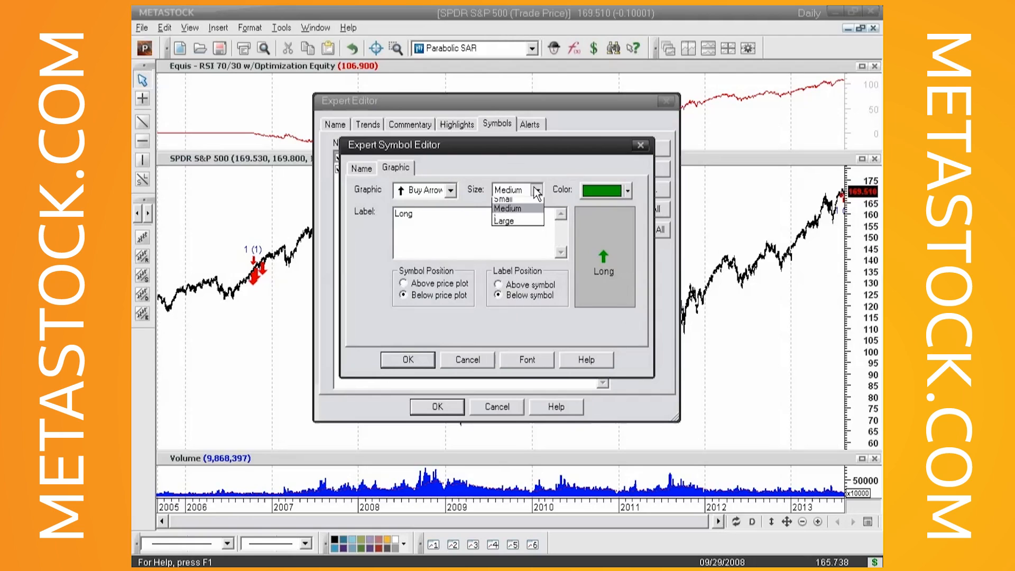
pyautogui.click(509, 199)
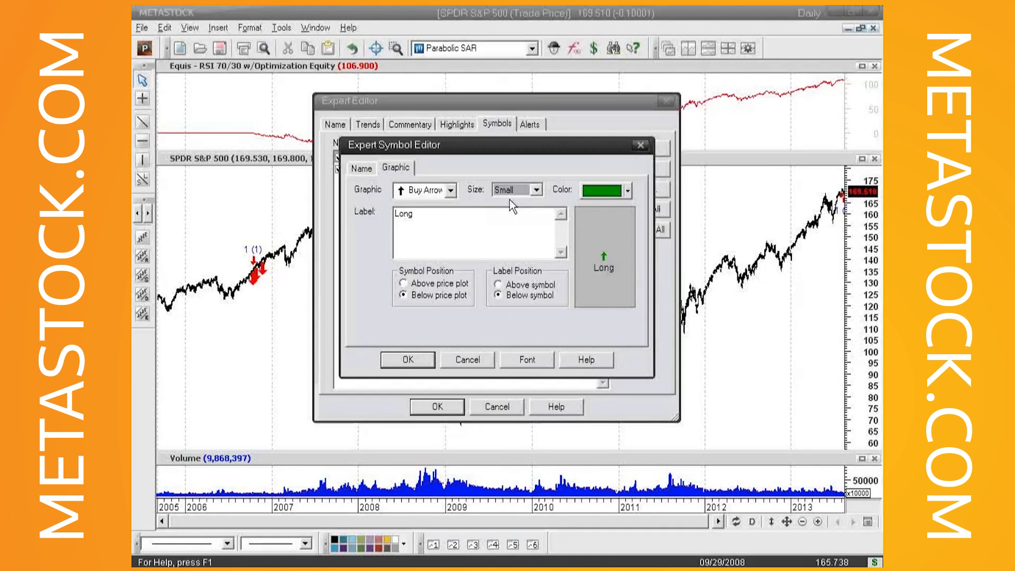
pyautogui.click(408, 361)
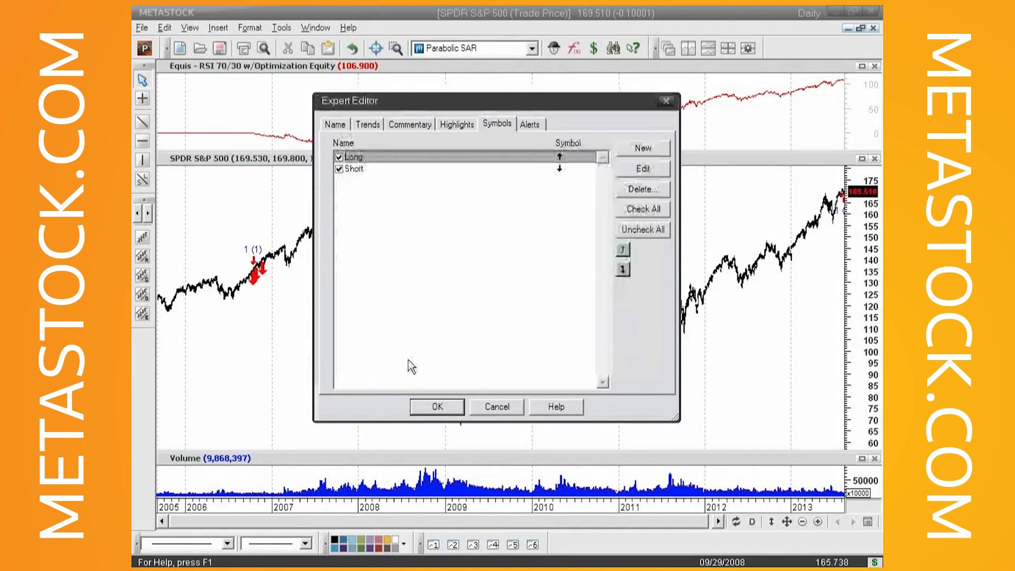
pyautogui.click(438, 407)
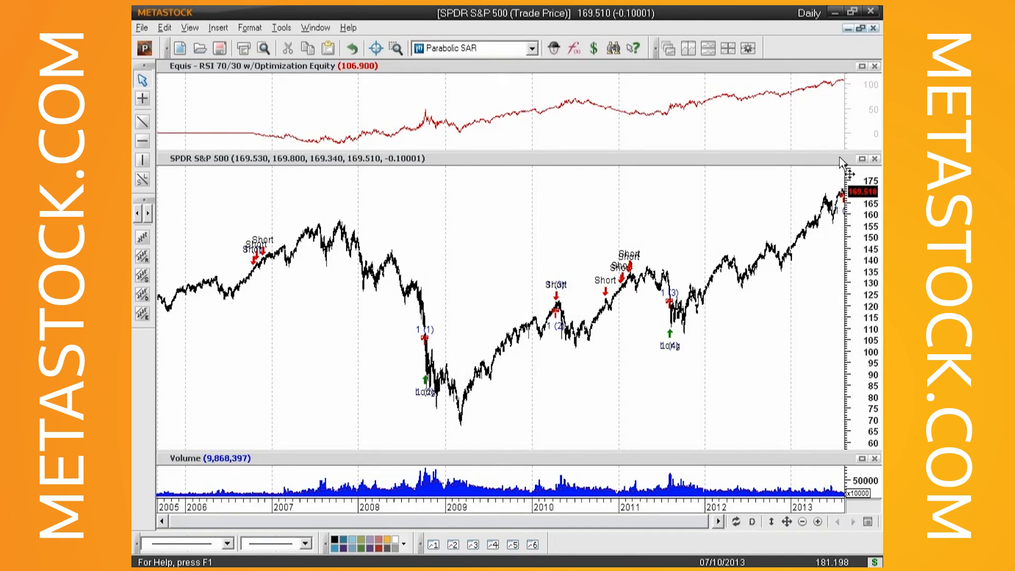
# Remove the equity plot and delete all indicators with their empty inner windows, excluding symbols from the deletion
pyautogui.click(874, 66)
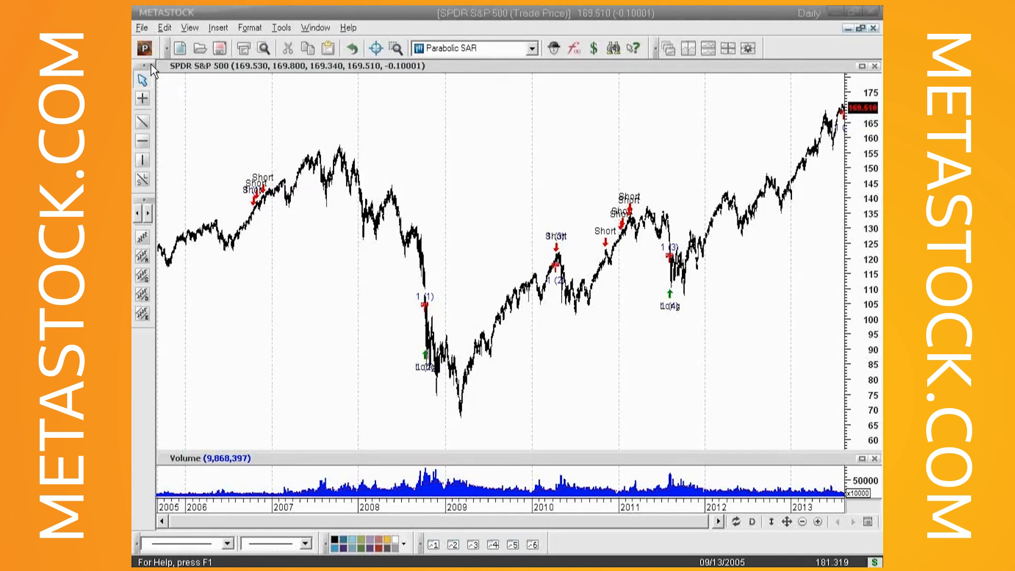
pyautogui.click(166, 26)
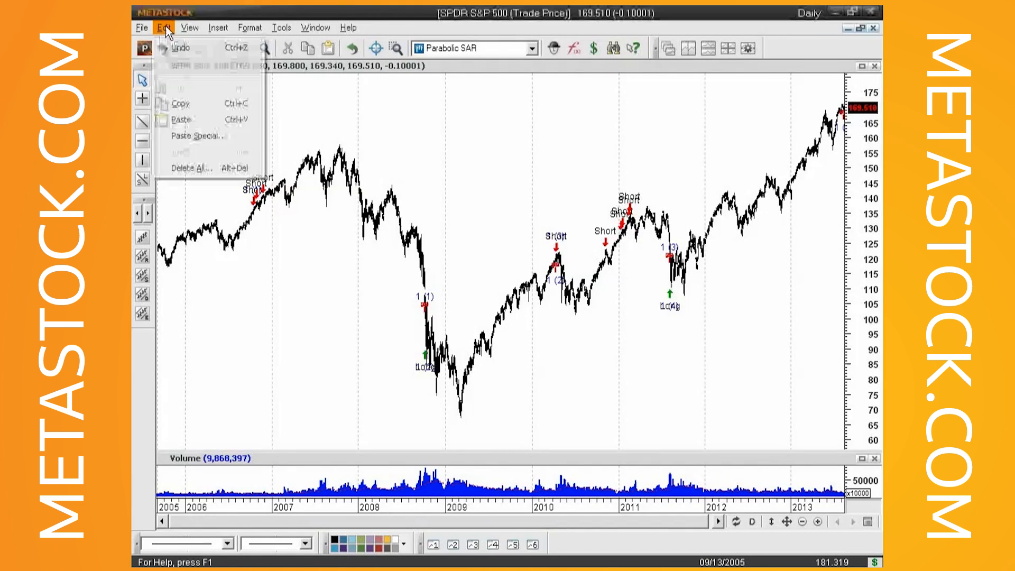
pyautogui.click(214, 174)
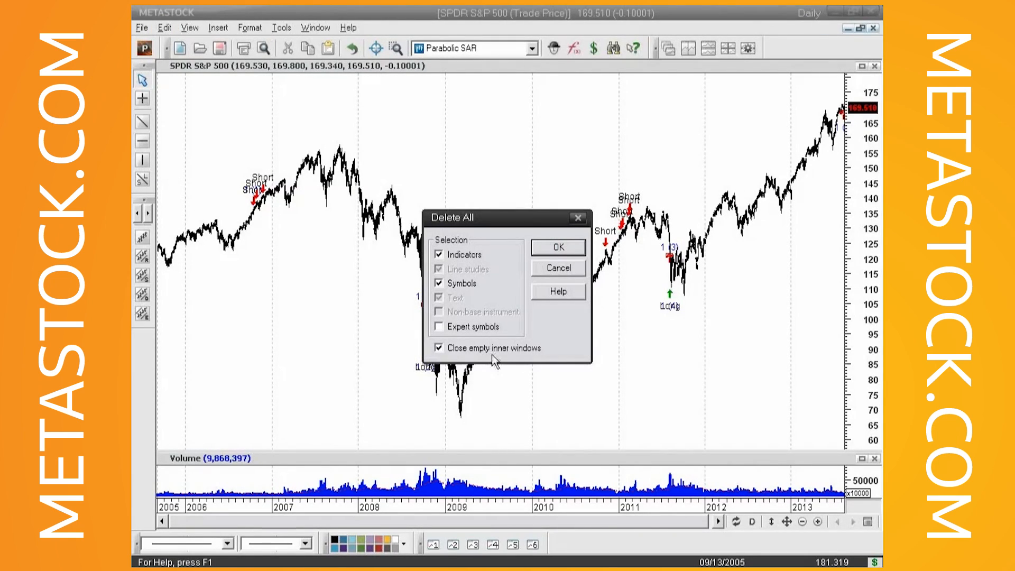
pyautogui.click(438, 284)
pyautogui.click(557, 249)
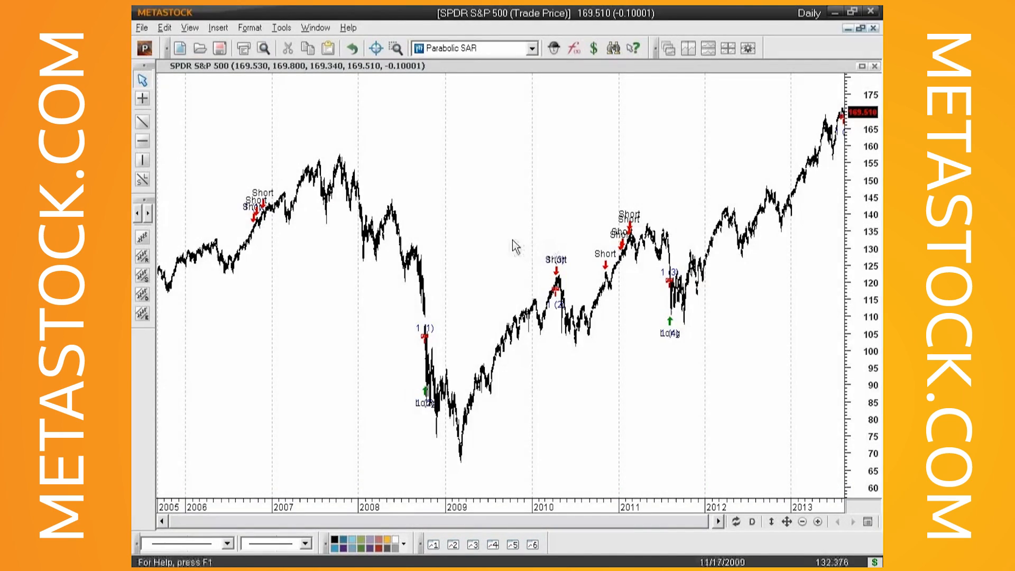
# Delete all system test symbols from the price chart, leaving expert symbols out of the deletion
pyautogui.click(819, 522)
pyautogui.click(818, 522)
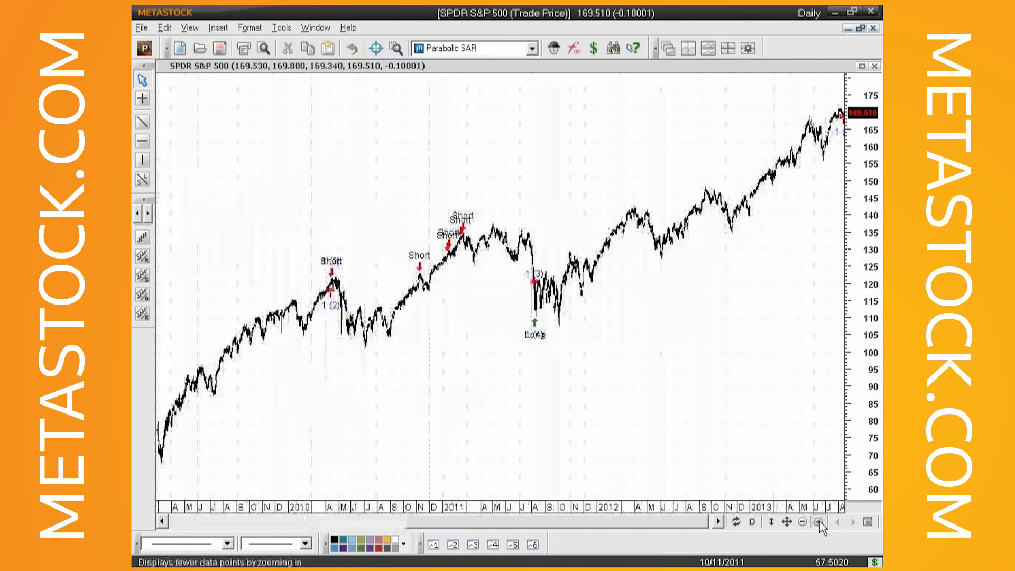
pyautogui.click(819, 522)
pyautogui.click(818, 522)
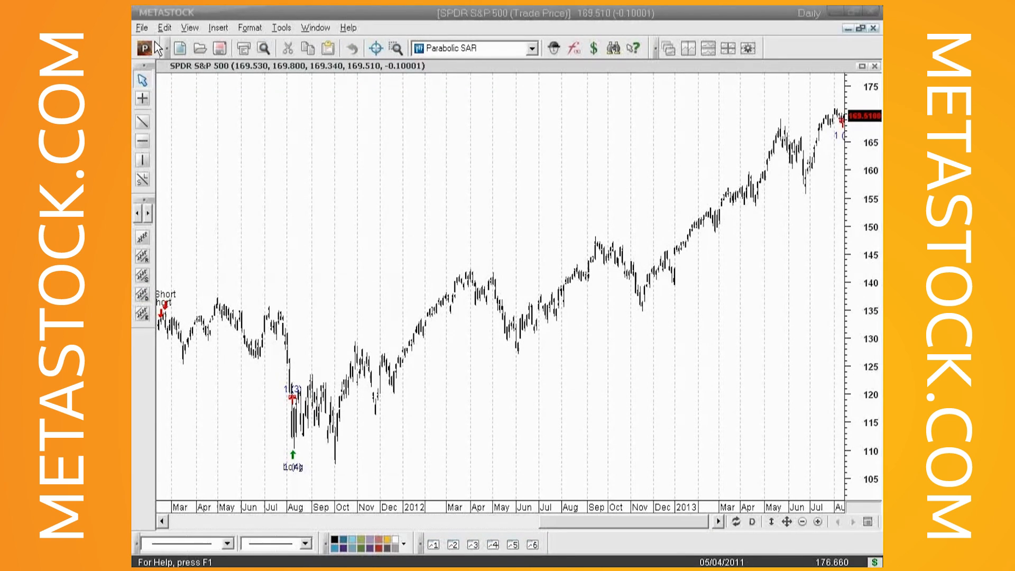
pyautogui.click(163, 28)
pyautogui.click(199, 175)
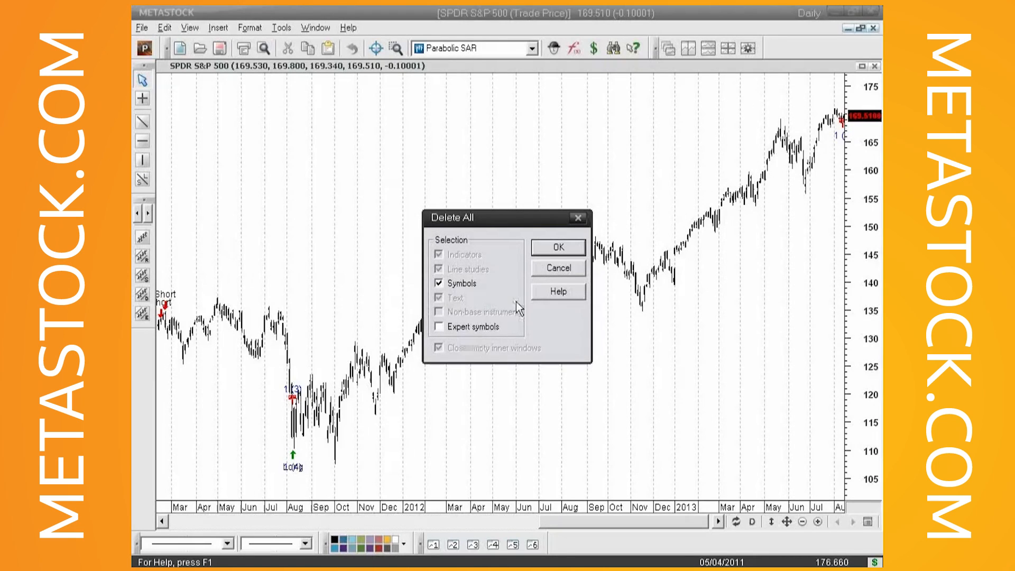
pyautogui.click(550, 247)
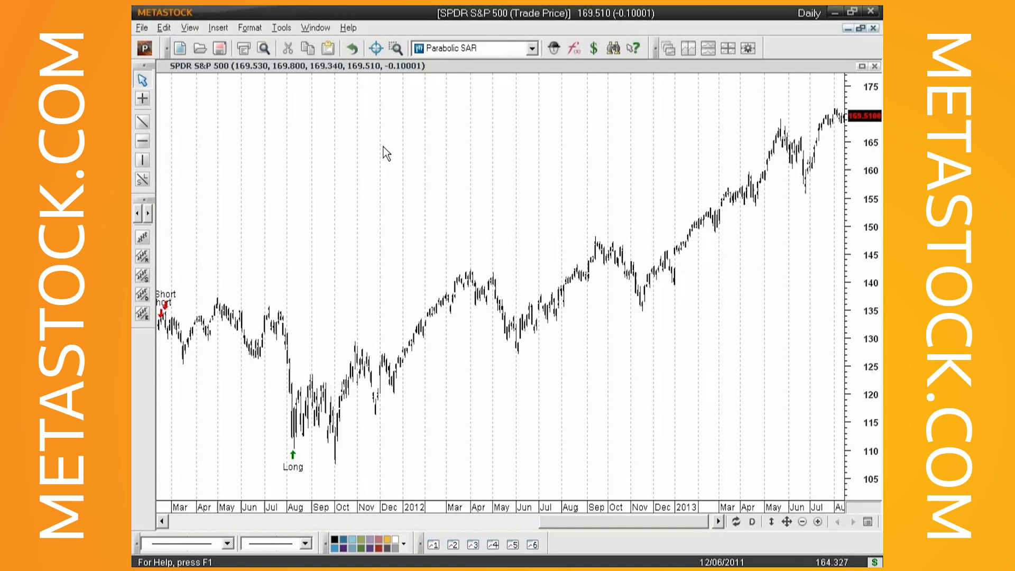
# Examine the expert's Long and Short signals on the SPY price chart from 2012 back to 2008
pyautogui.moveTo(697, 525); pyautogui.dragTo(600, 529)
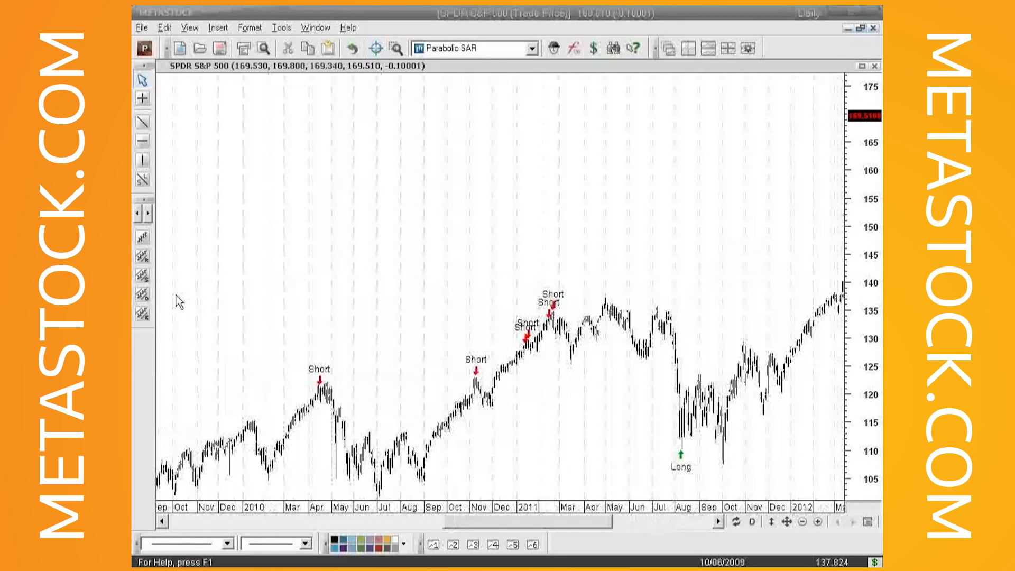
pyautogui.click(446, 216)
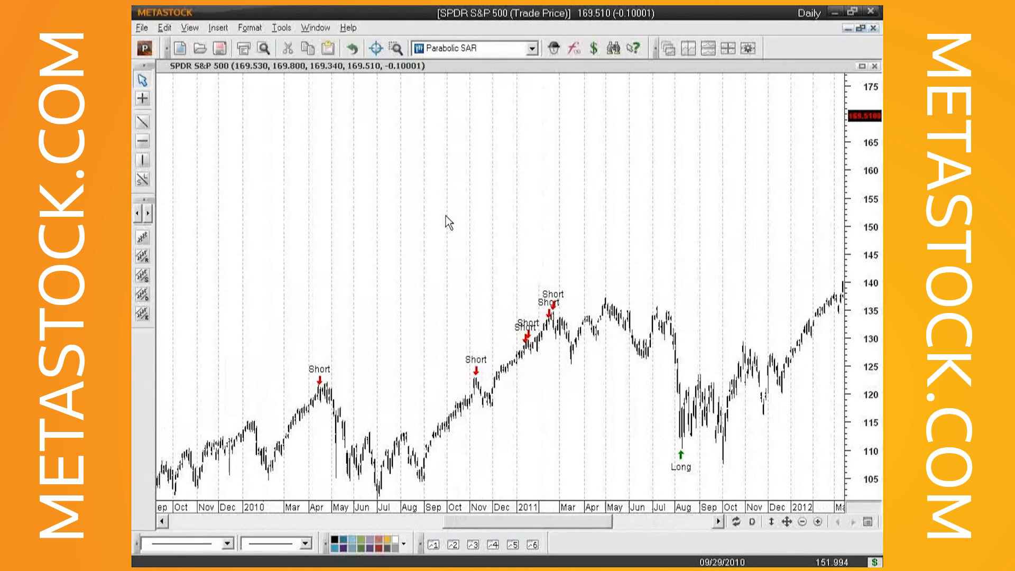
pyautogui.moveTo(544, 521)
pyautogui.mouseDown()
pyautogui.moveTo(448, 522)
pyautogui.moveTo(549, 522)
pyautogui.mouseUp()
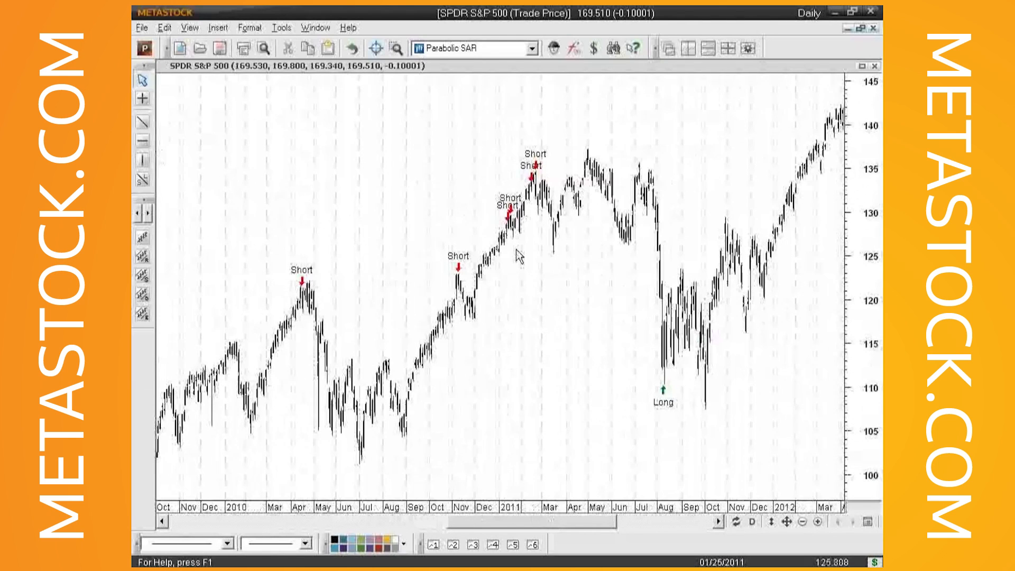
pyautogui.moveTo(570, 525); pyautogui.dragTo(465, 494)
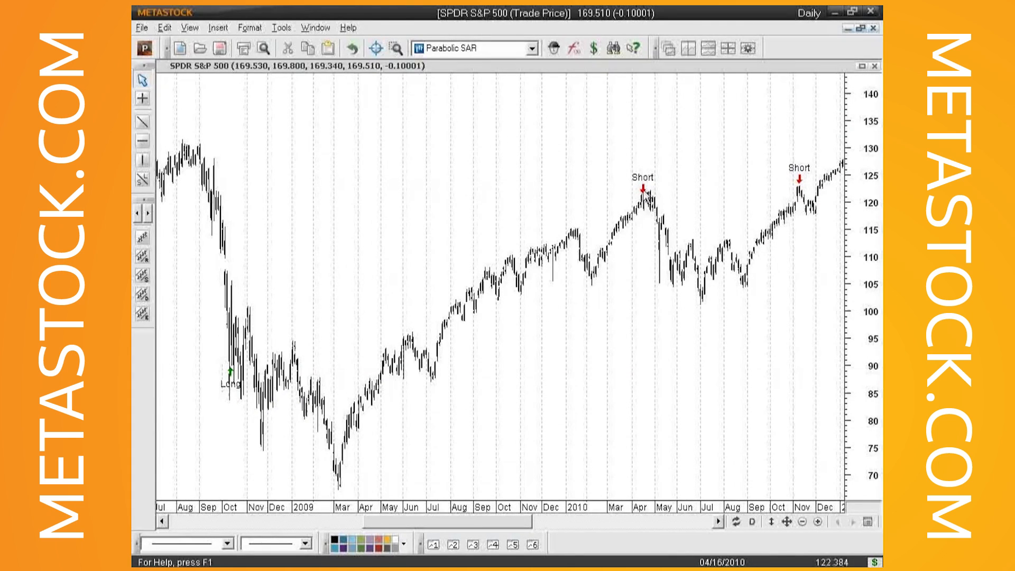
# Examine the expert's Short and Long signals on the SPY price chart from 2010 through early 2012, checking individual signal dates
pyautogui.moveTo(646, 195)
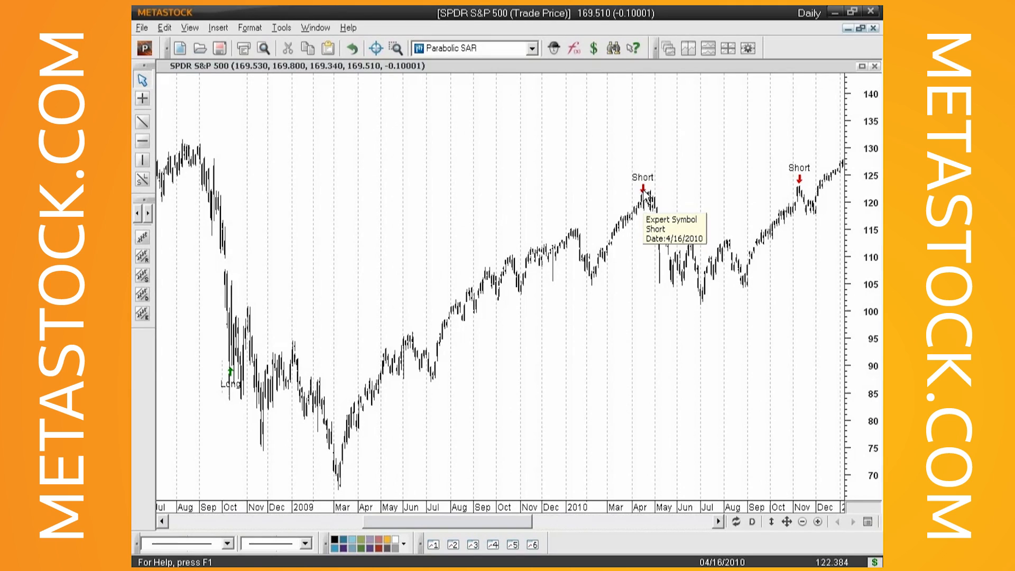
pyautogui.moveTo(462, 526); pyautogui.dragTo(527, 521)
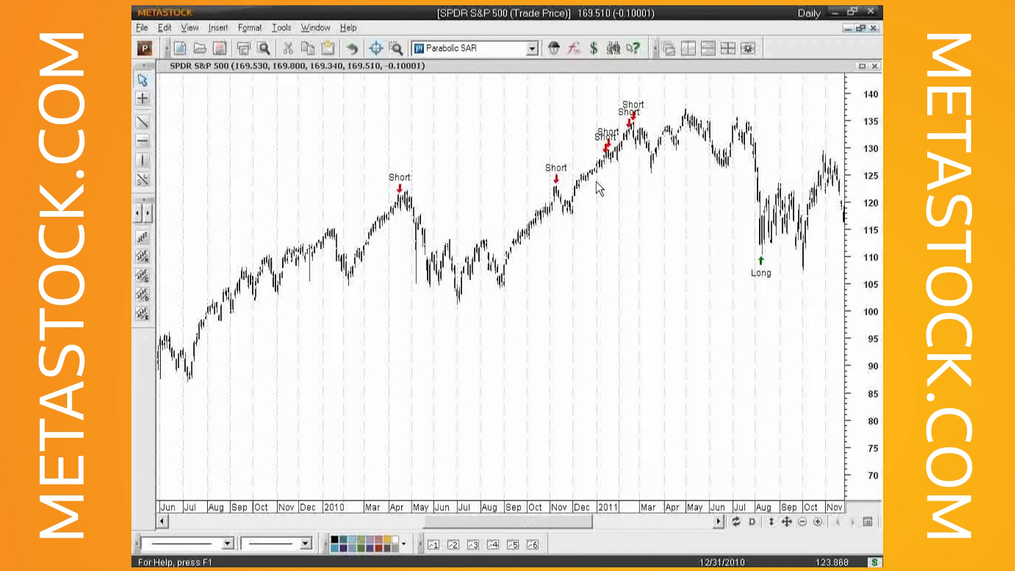
pyautogui.moveTo(628, 119)
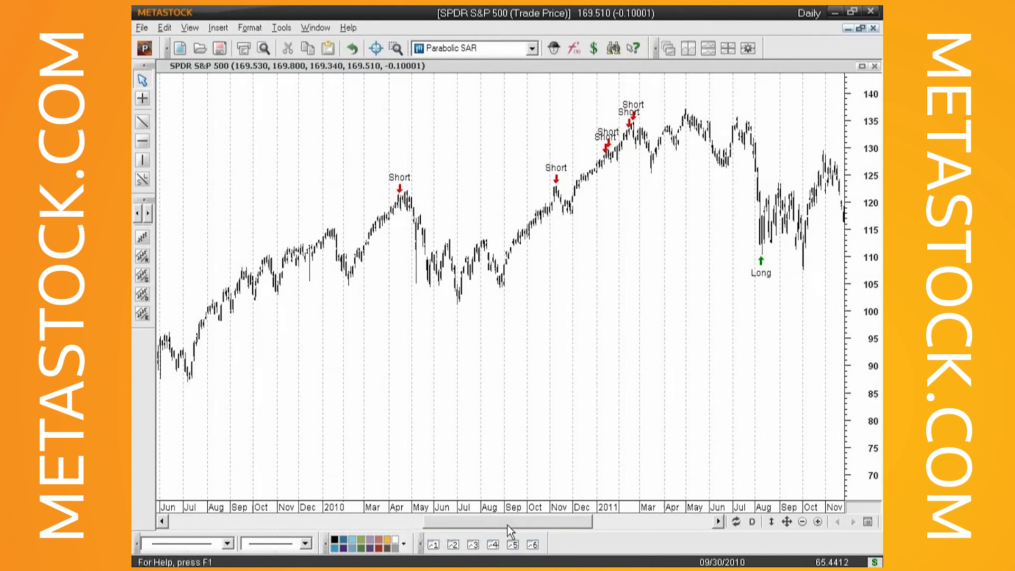
pyautogui.moveTo(508, 525)
pyautogui.mouseDown()
pyautogui.moveTo(516, 522)
pyautogui.moveTo(503, 523)
pyautogui.mouseUp()
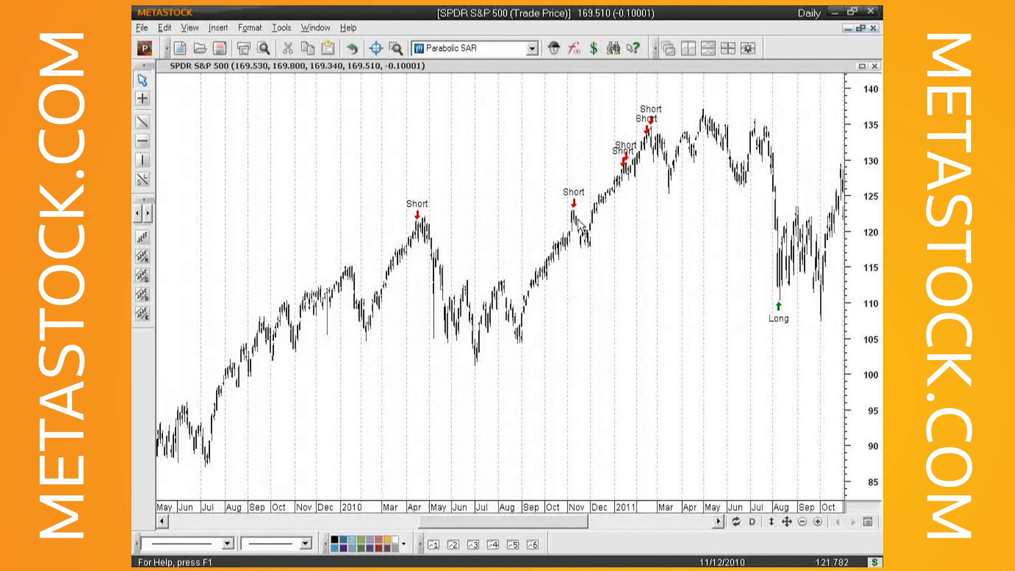
pyautogui.moveTo(575, 213)
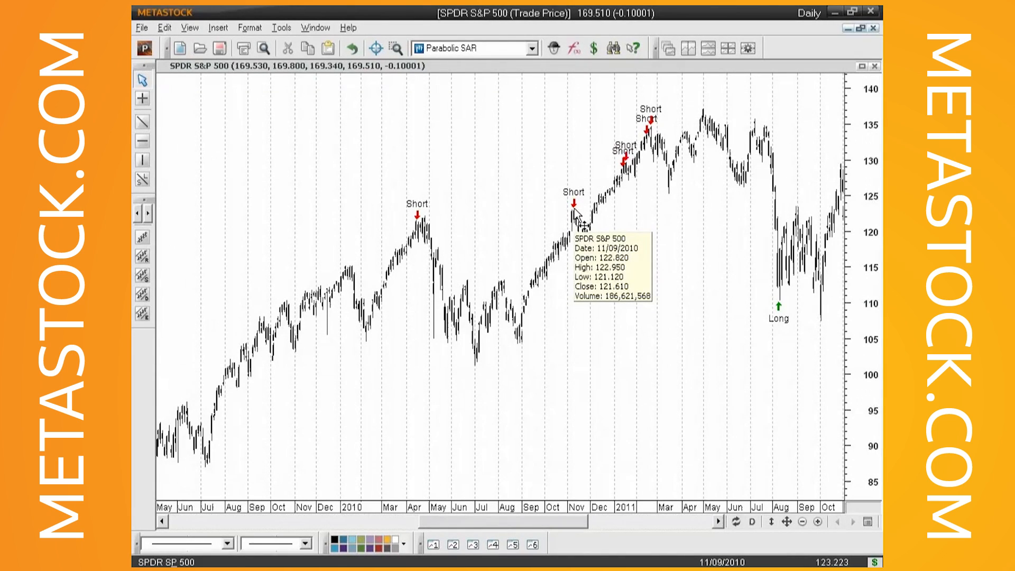
pyautogui.moveTo(421, 221)
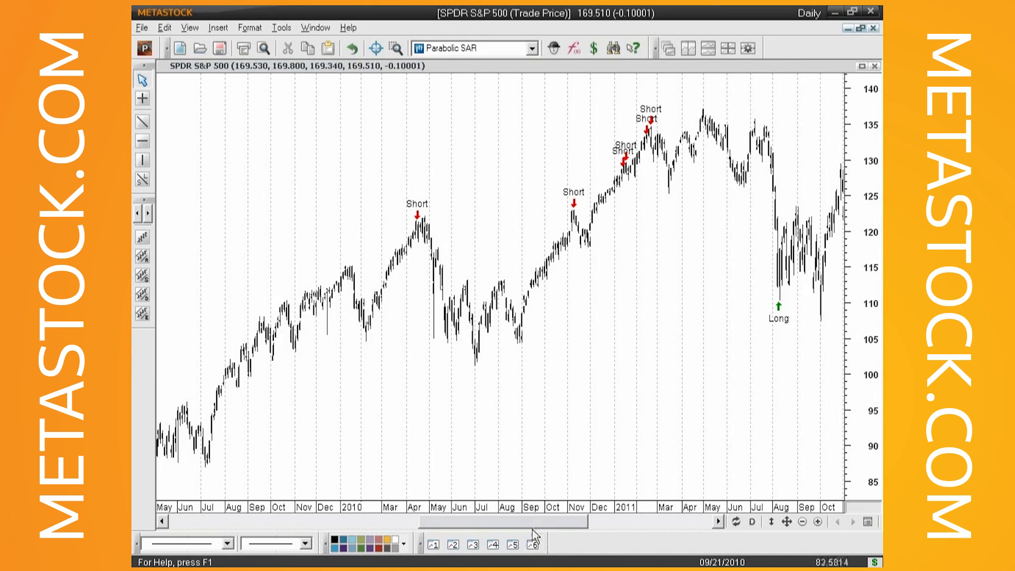
pyautogui.moveTo(534, 525); pyautogui.dragTo(563, 522)
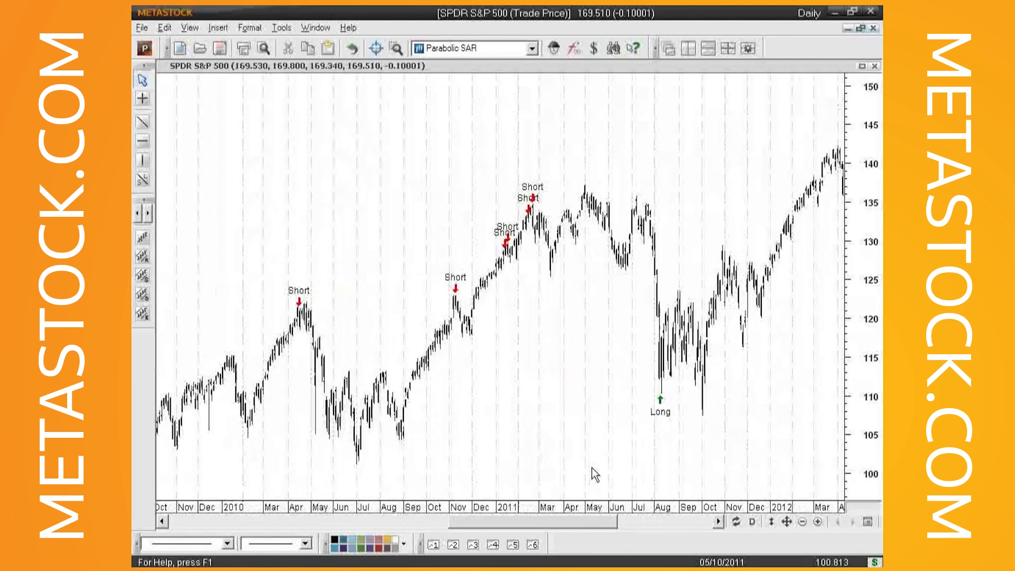
pyautogui.moveTo(572, 522); pyautogui.dragTo(595, 522)
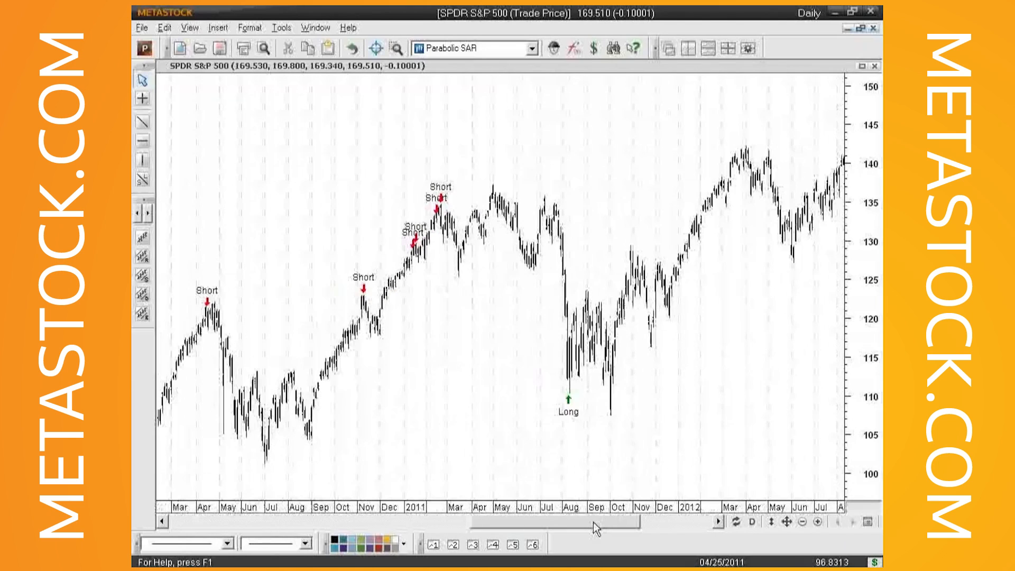
pyautogui.moveTo(594, 522); pyautogui.dragTo(544, 504)
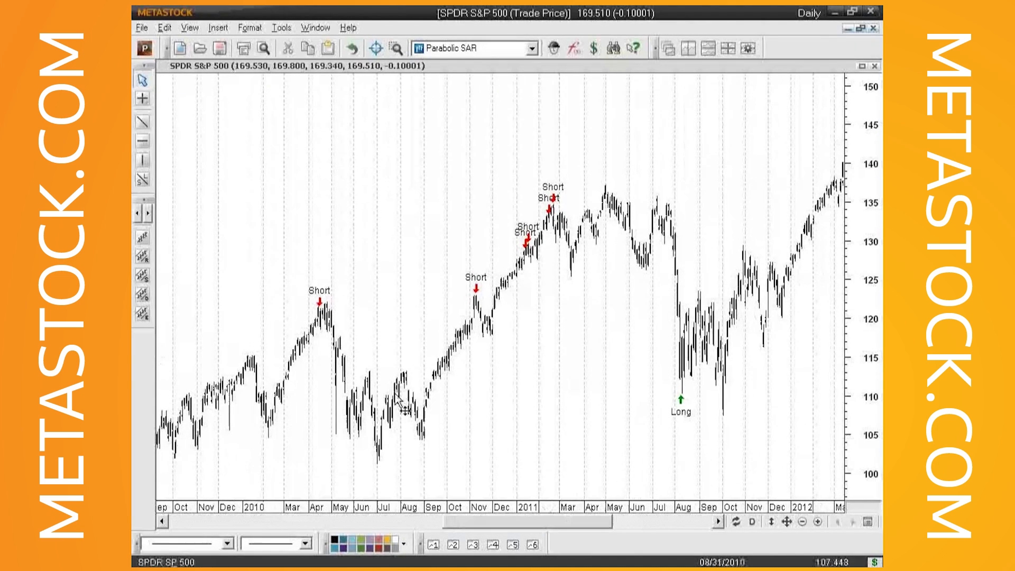
pyautogui.moveTo(401, 397)
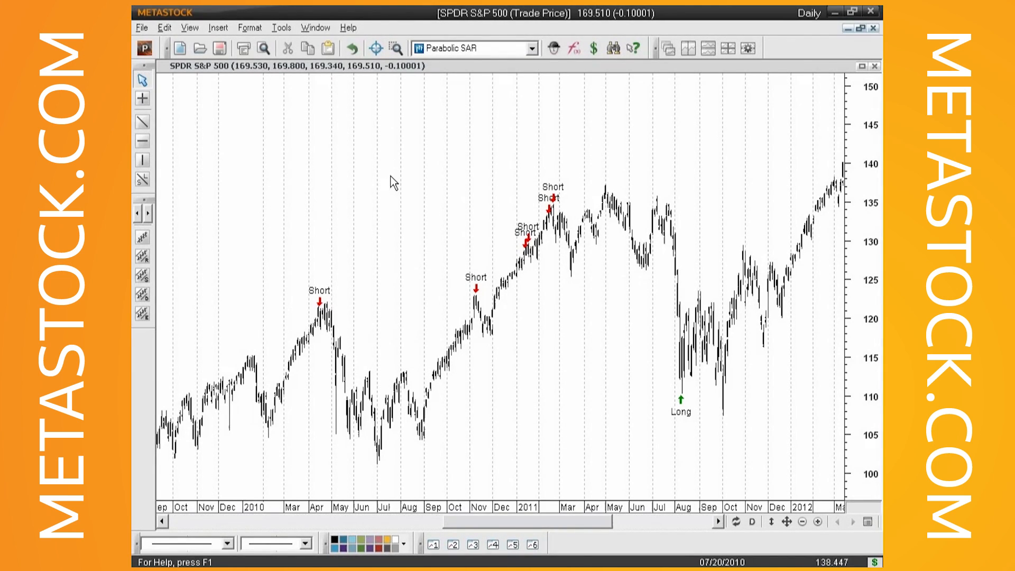
# Review the conditions of the Long and Short symbols in the attached expert's properties, leaving them as they are
pyautogui.rightClick(358, 160)
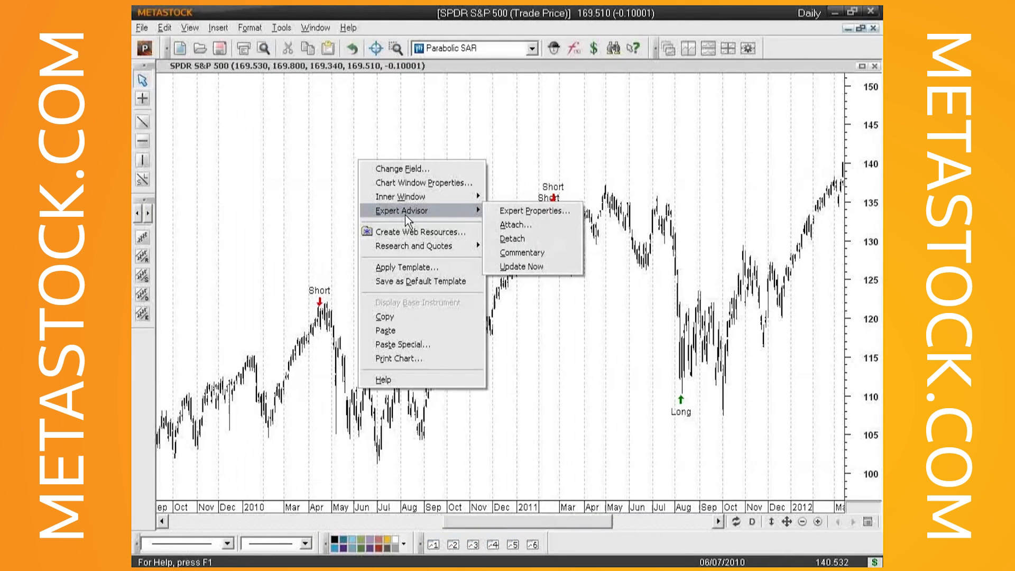
pyautogui.click(525, 215)
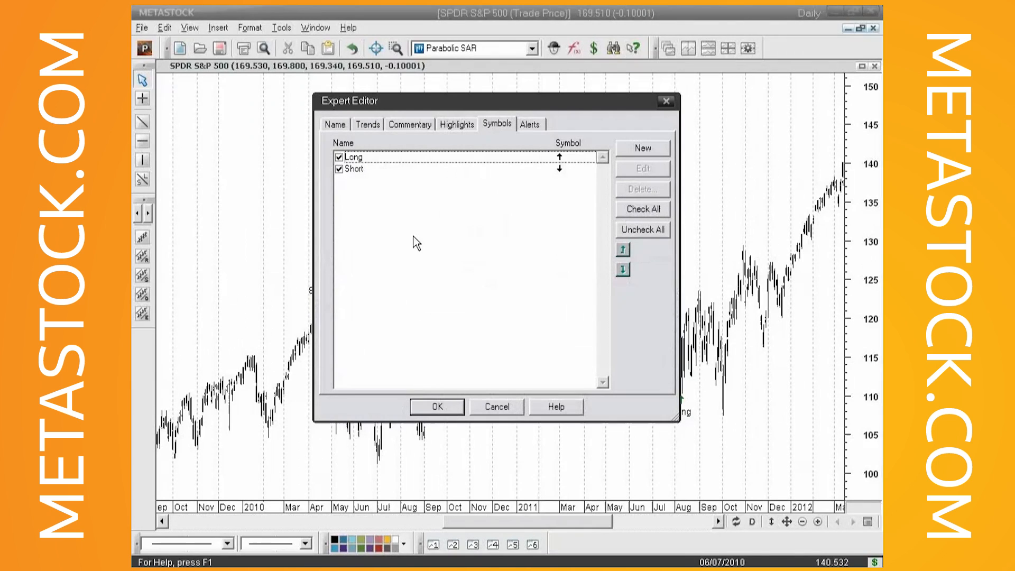
pyautogui.click(390, 158)
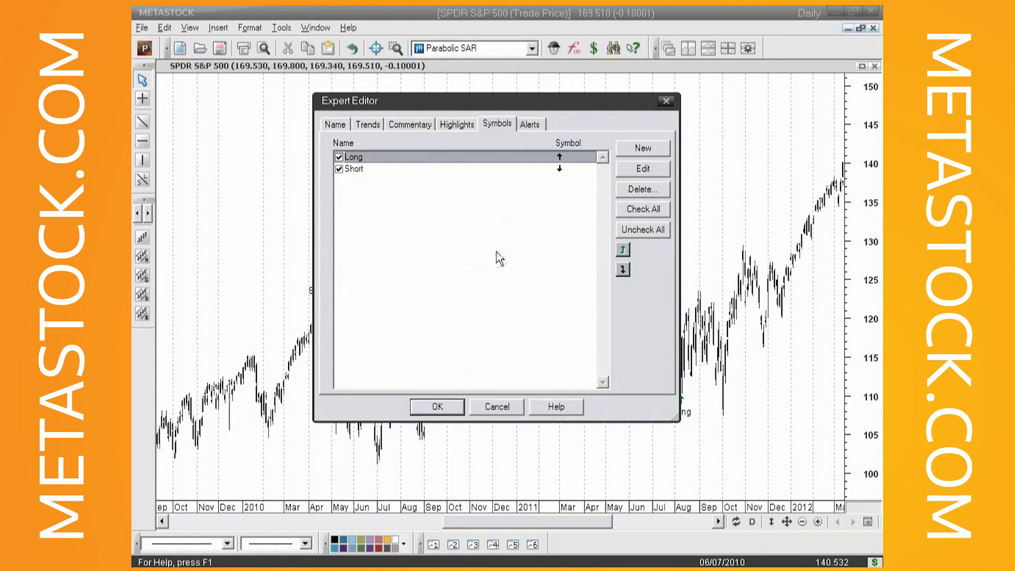
pyautogui.click(642, 169)
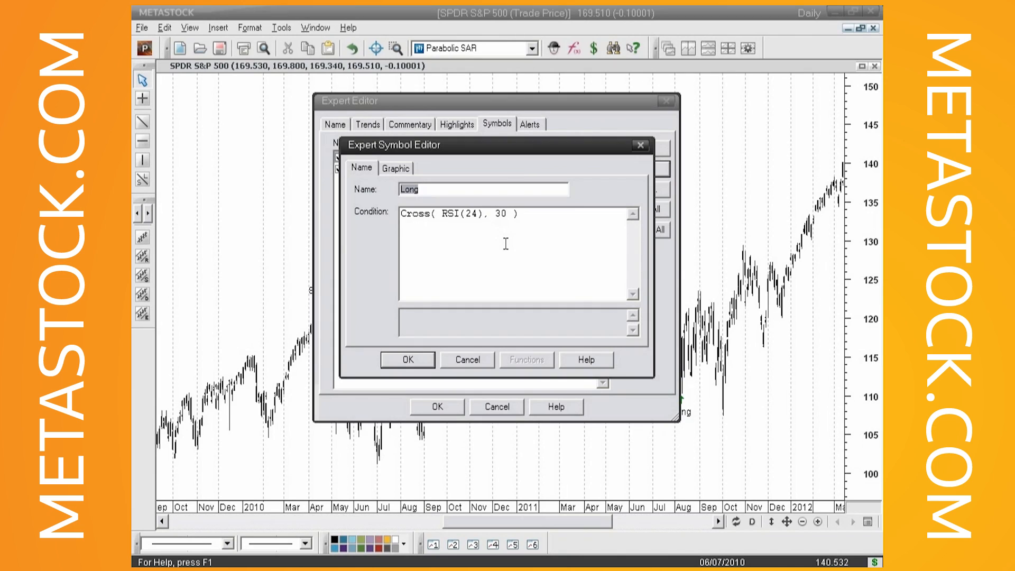
pyautogui.click(410, 360)
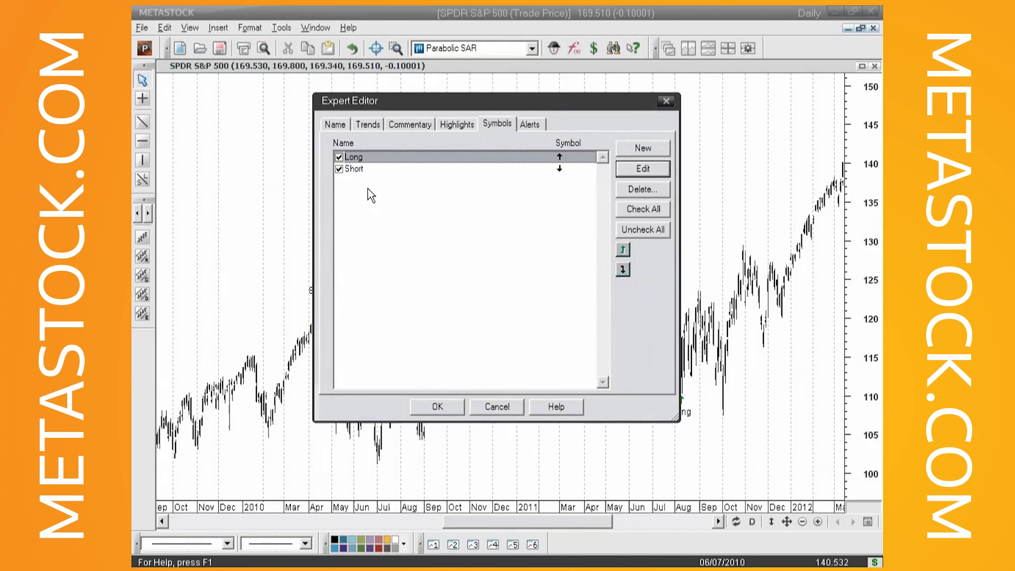
pyautogui.click(363, 169)
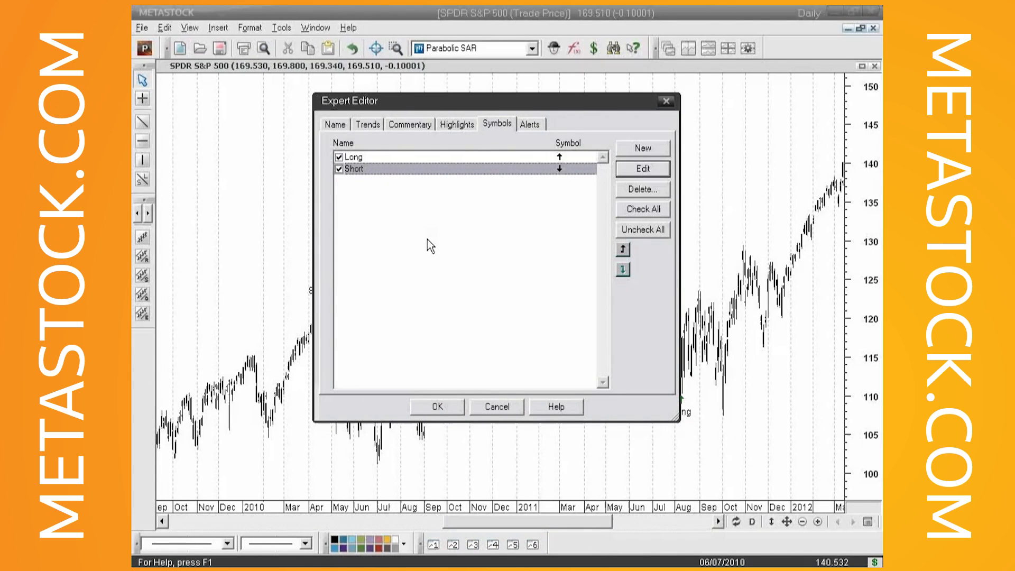
pyautogui.click(643, 168)
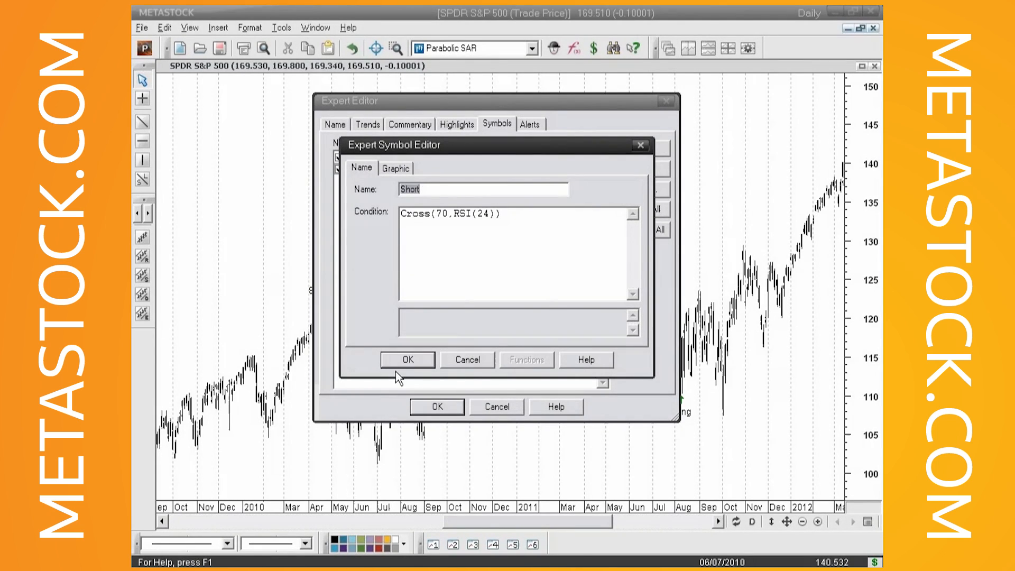
pyautogui.click(404, 359)
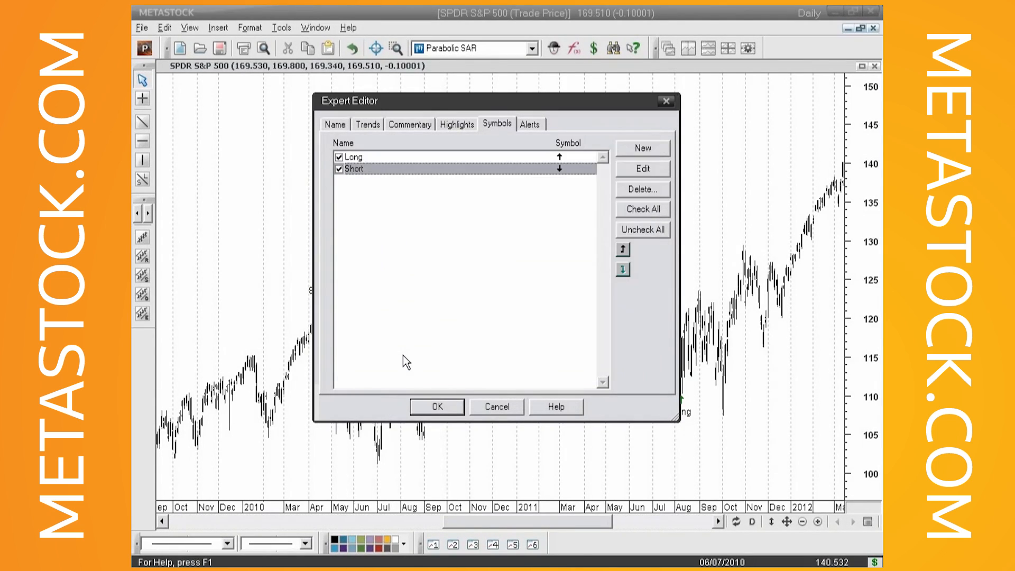
pyautogui.click(443, 409)
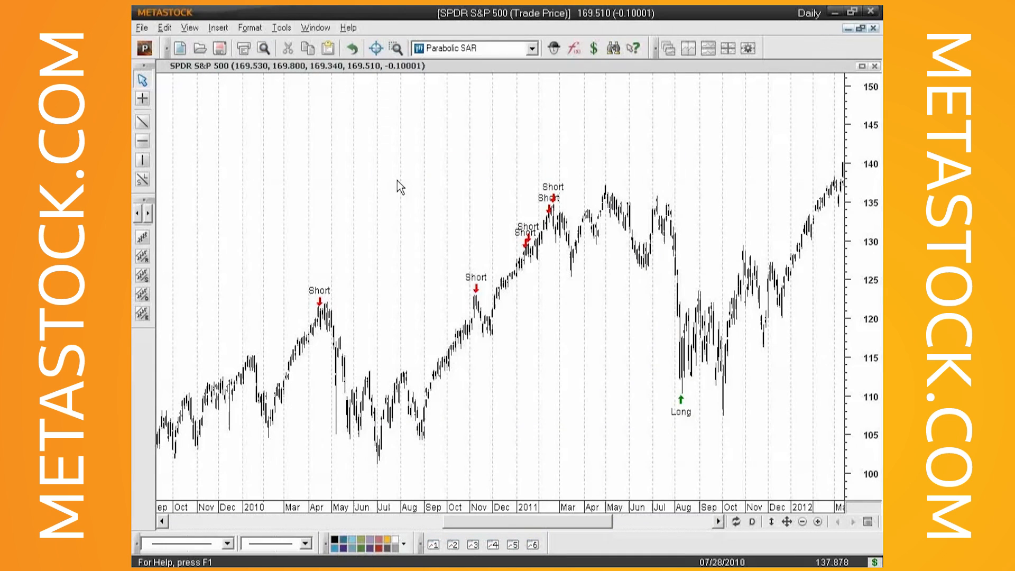
# Add a Relative Strength Index with 24 time periods in a new inner window above the SPY price plot
pyautogui.click(532, 49)
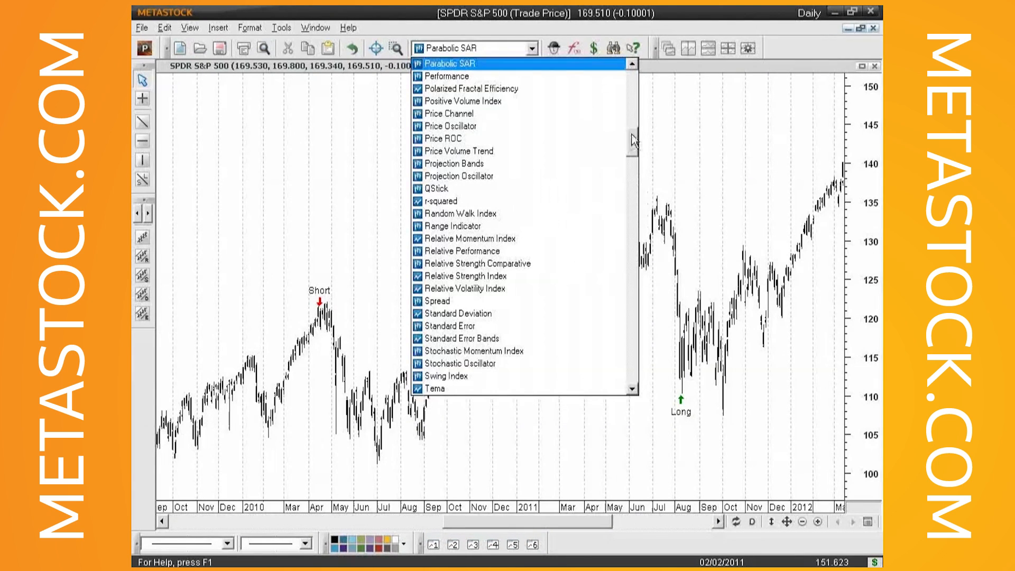
pyautogui.moveTo(633, 138)
pyautogui.mouseDown()
pyautogui.moveTo(633, 121)
pyautogui.moveTo(633, 140)
pyautogui.mouseUp()
pyautogui.click(473, 276)
pyautogui.moveTo(361, 147); pyautogui.dragTo(337, 66)
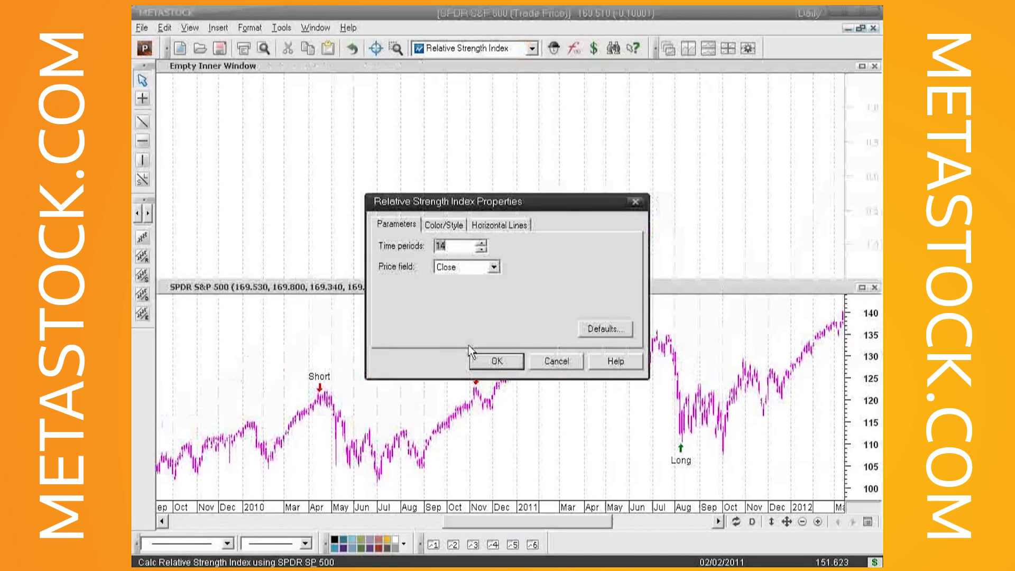
pyautogui.write('24')
pyautogui.click(482, 365)
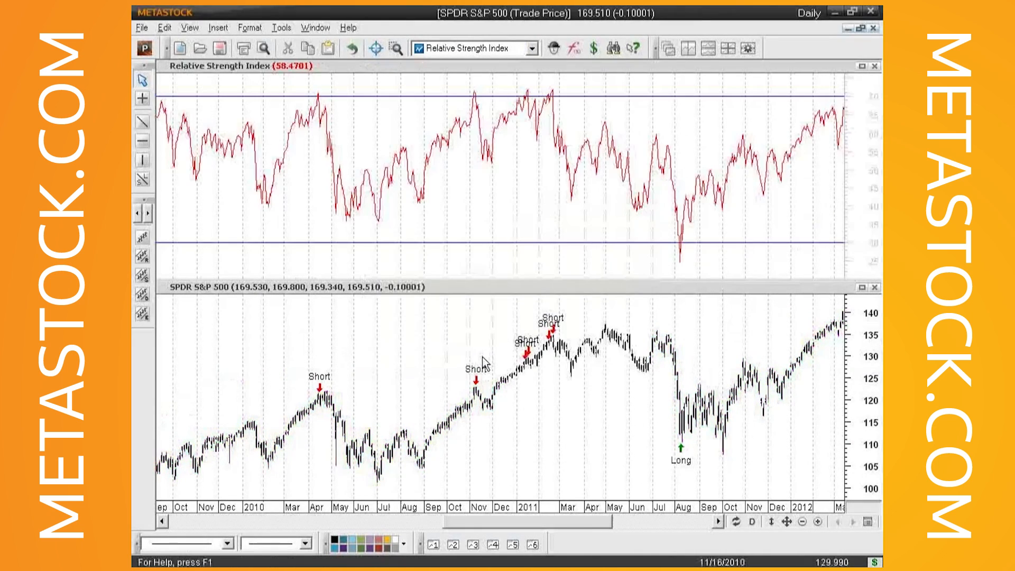
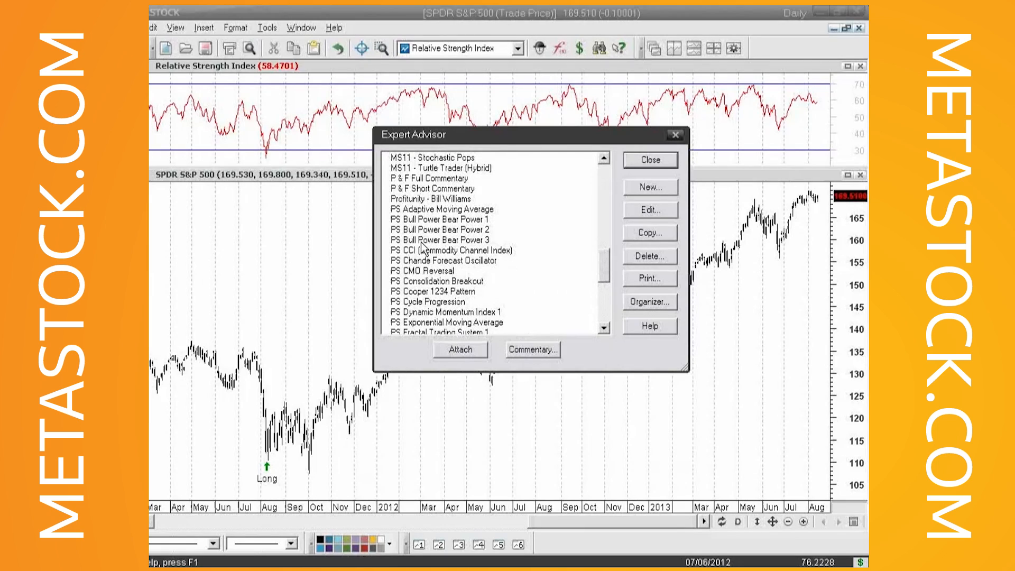
# Read the Enter Long symbol's condition in the PS Adaptive Moving Average expert, and close the Expert Advisor without saving changes
pyautogui.doubleClick(415, 211)
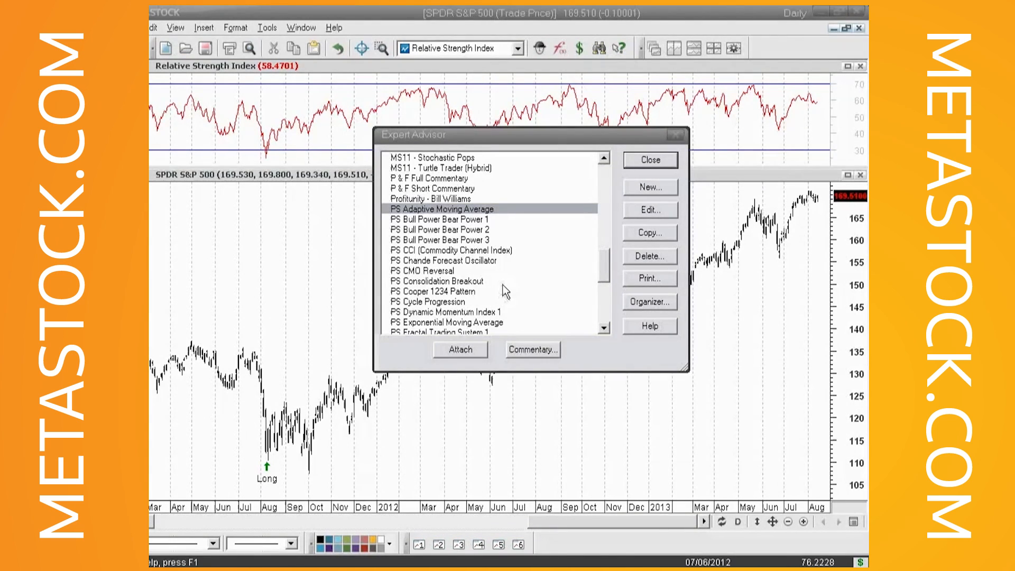
pyautogui.click(657, 210)
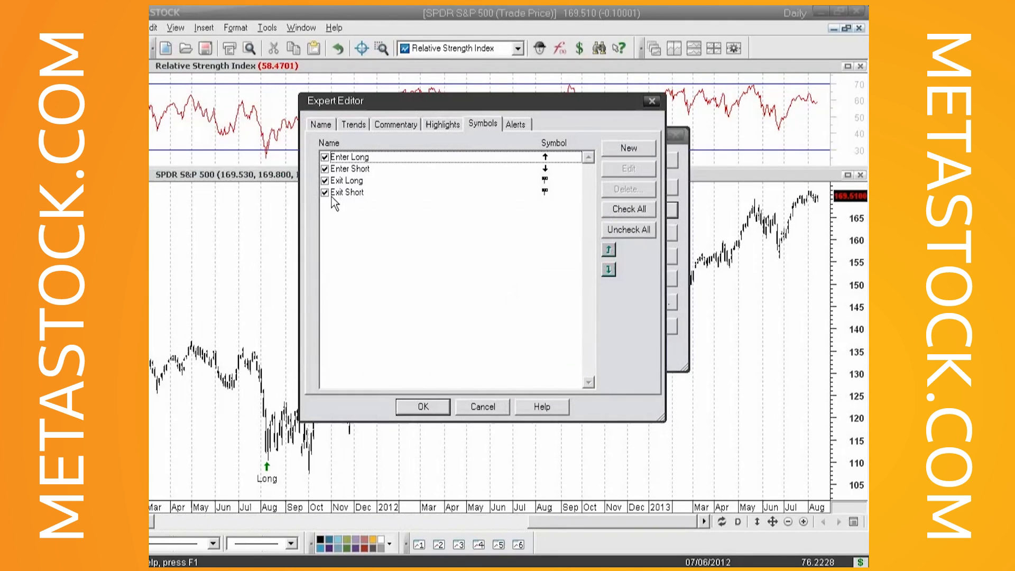
pyautogui.click(374, 157)
pyautogui.click(629, 169)
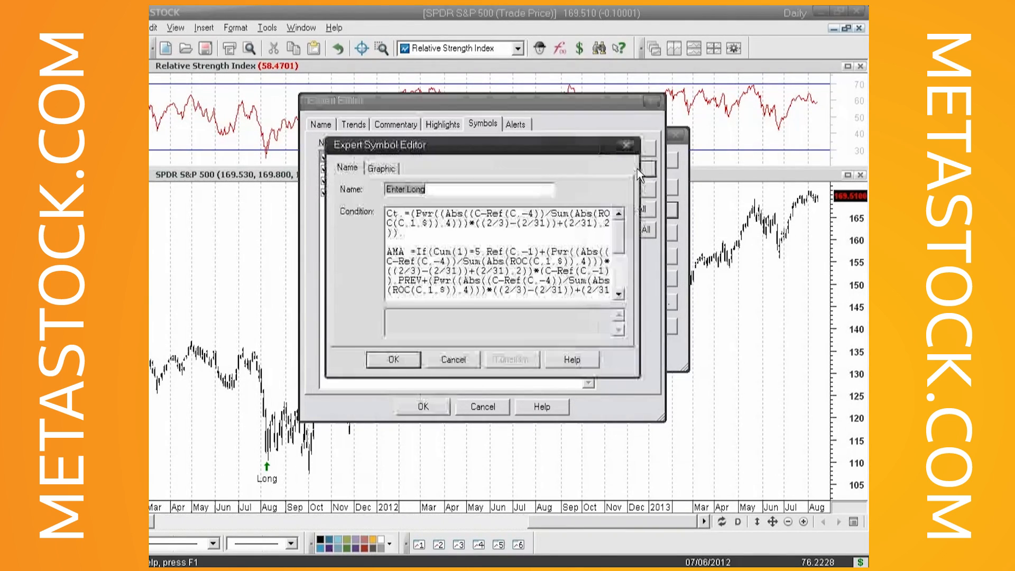
pyautogui.moveTo(614, 230); pyautogui.dragTo(615, 266)
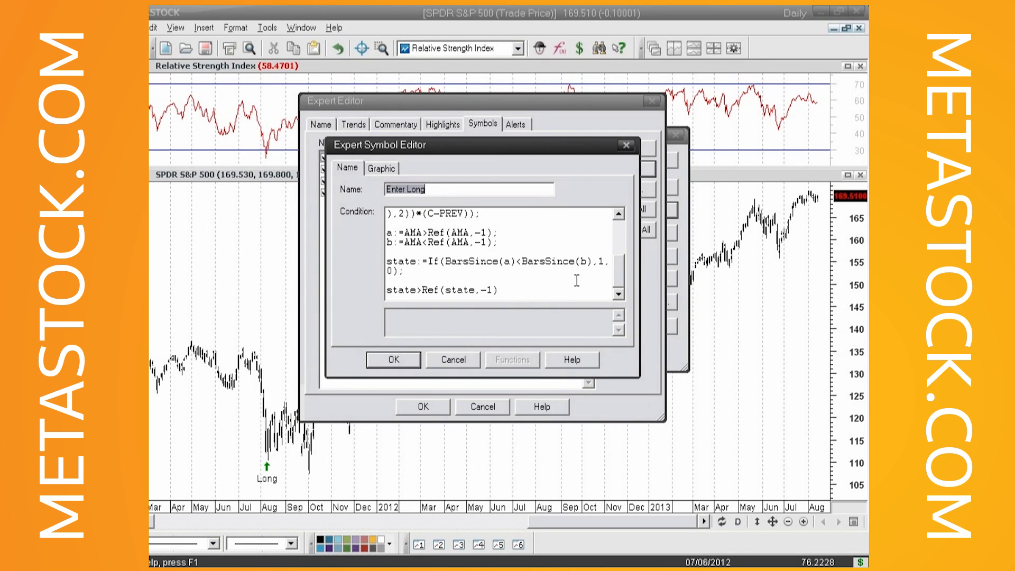
pyautogui.scroll(5, 624, 262)
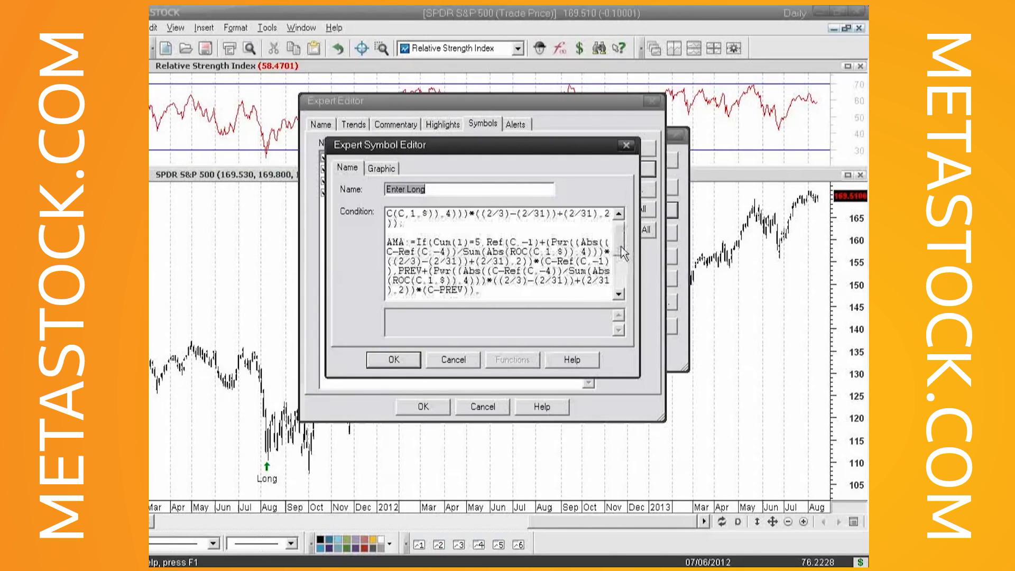
pyautogui.scroll(-5, 624, 263)
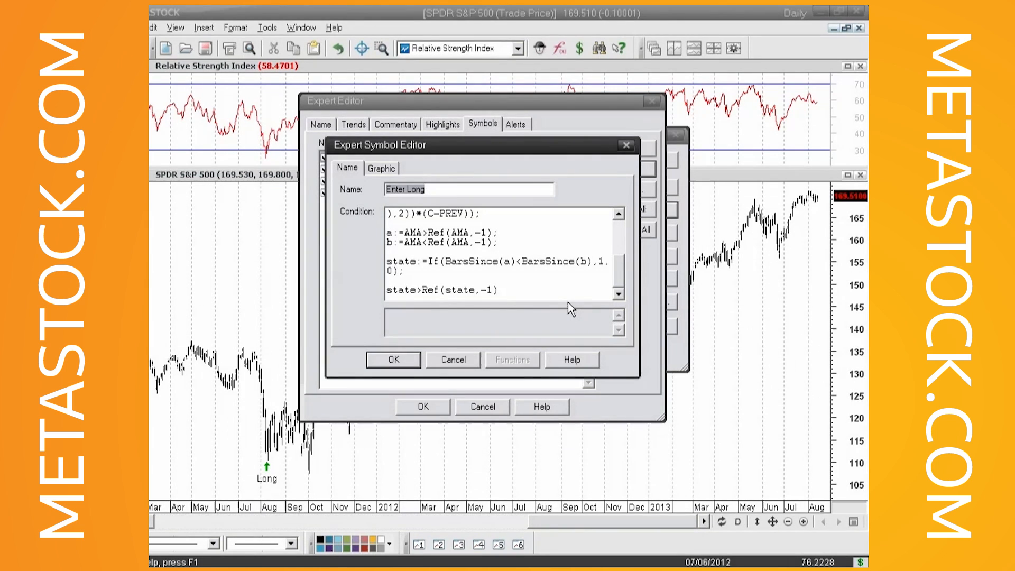
pyautogui.click(394, 361)
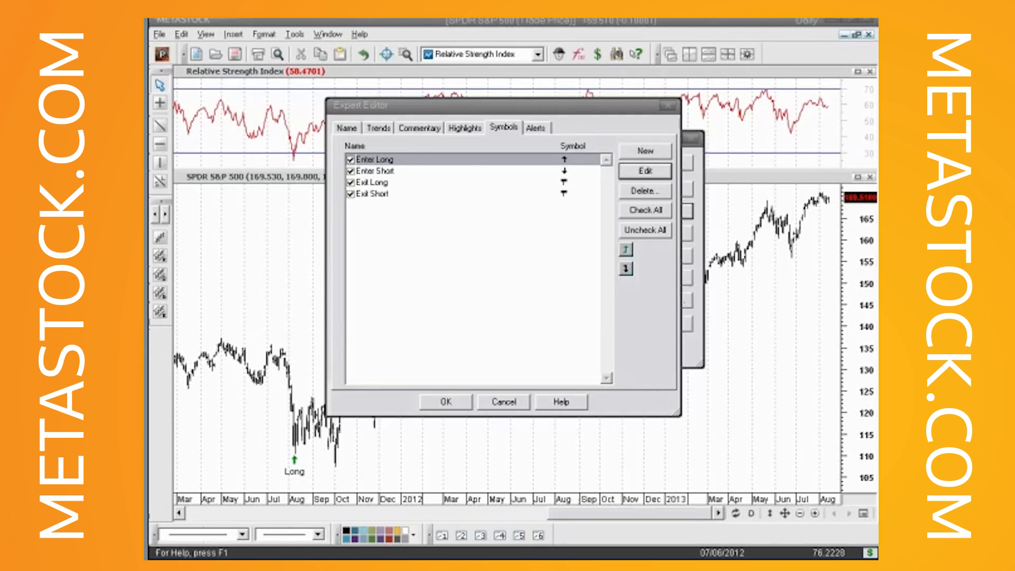
pyautogui.click(504, 402)
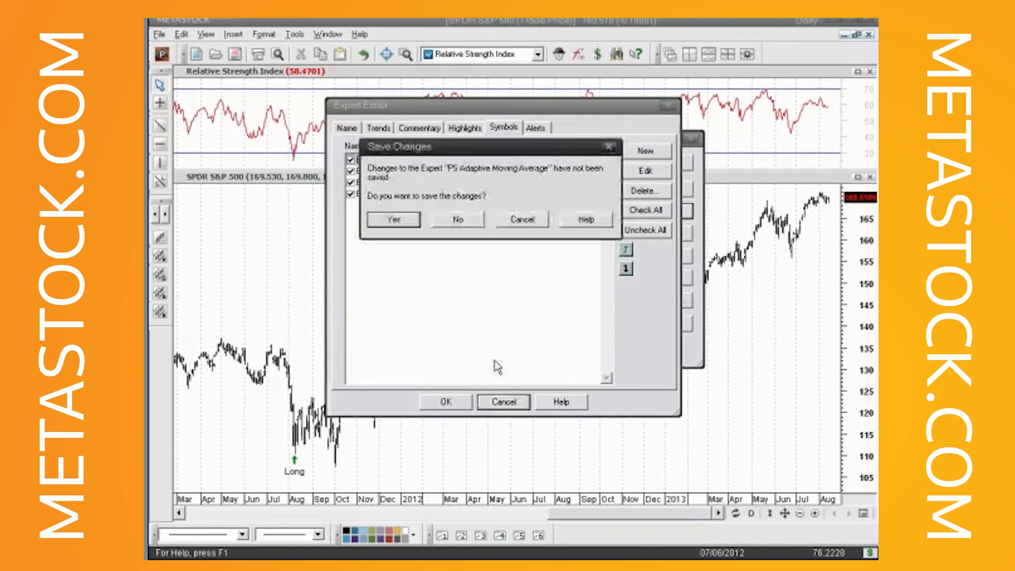
pyautogui.click(455, 220)
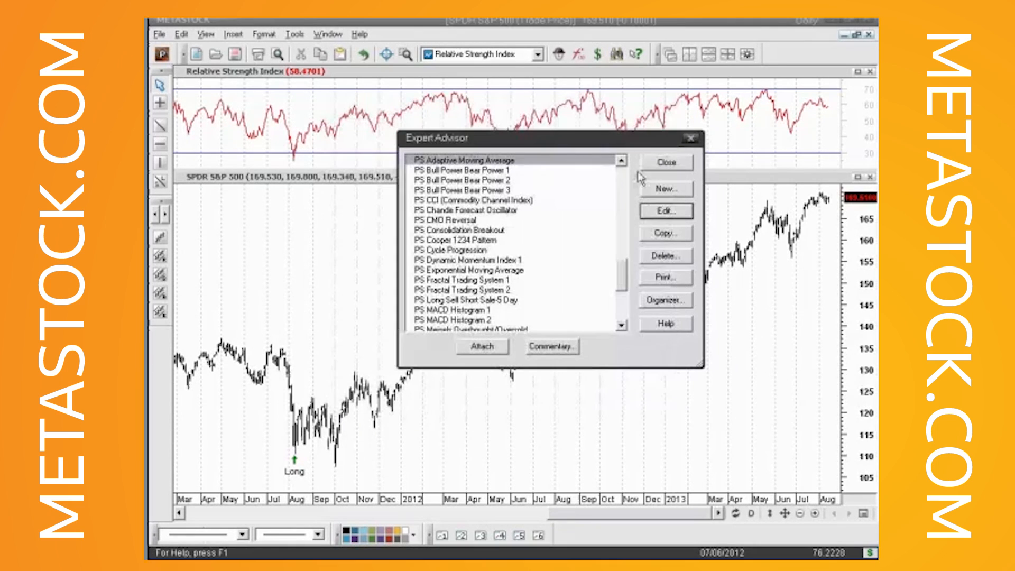
pyautogui.click(667, 163)
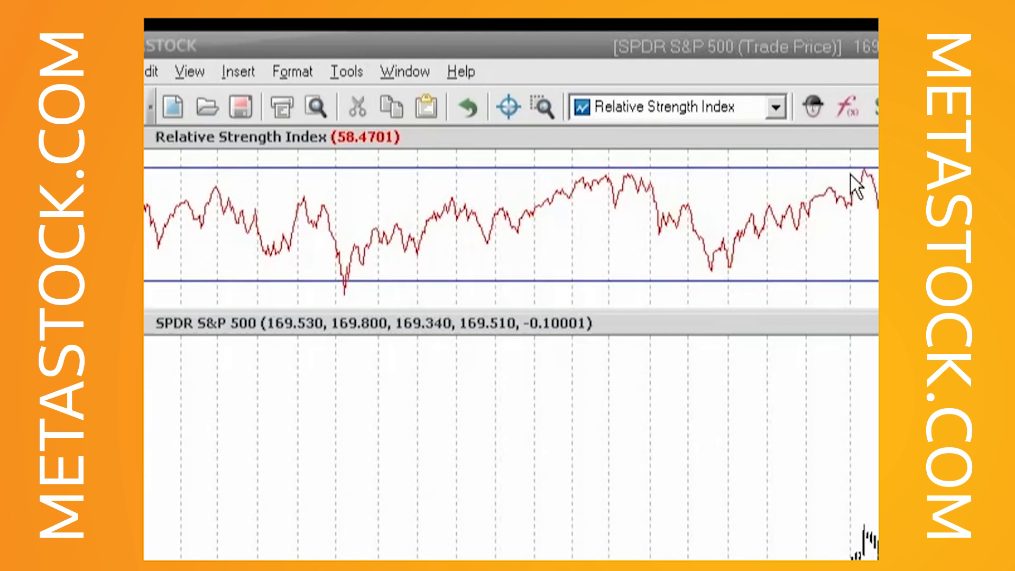
# Look through the available system tests and the saved system test reports, and close the System Tester
pyautogui.click(877, 109)
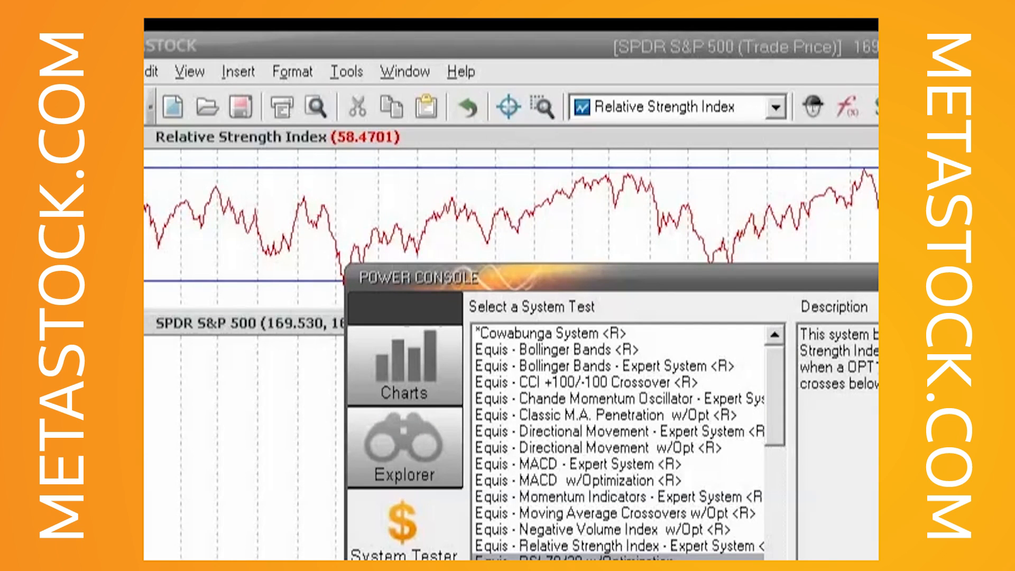
pyautogui.click(581, 559)
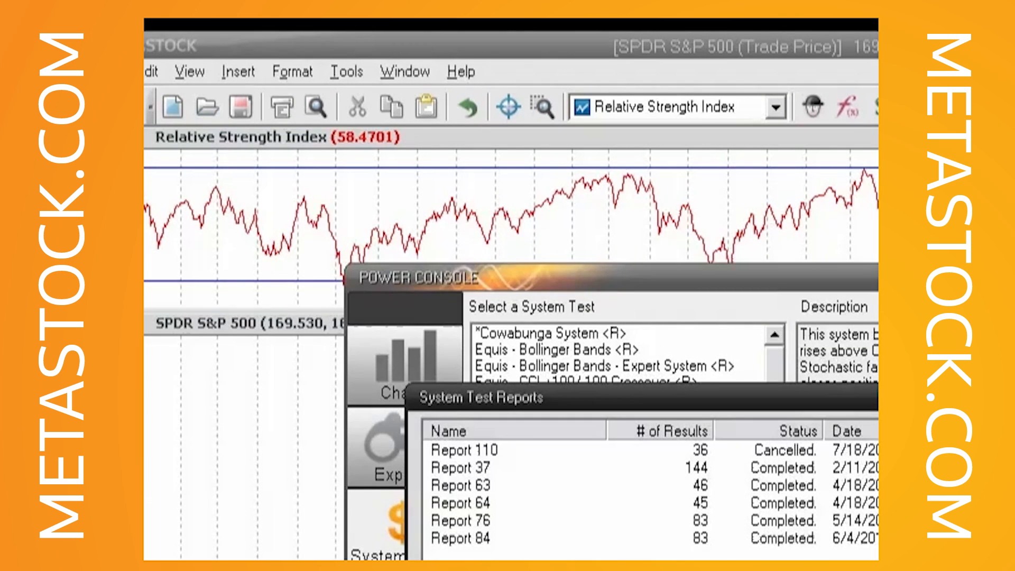
pyautogui.click(459, 472)
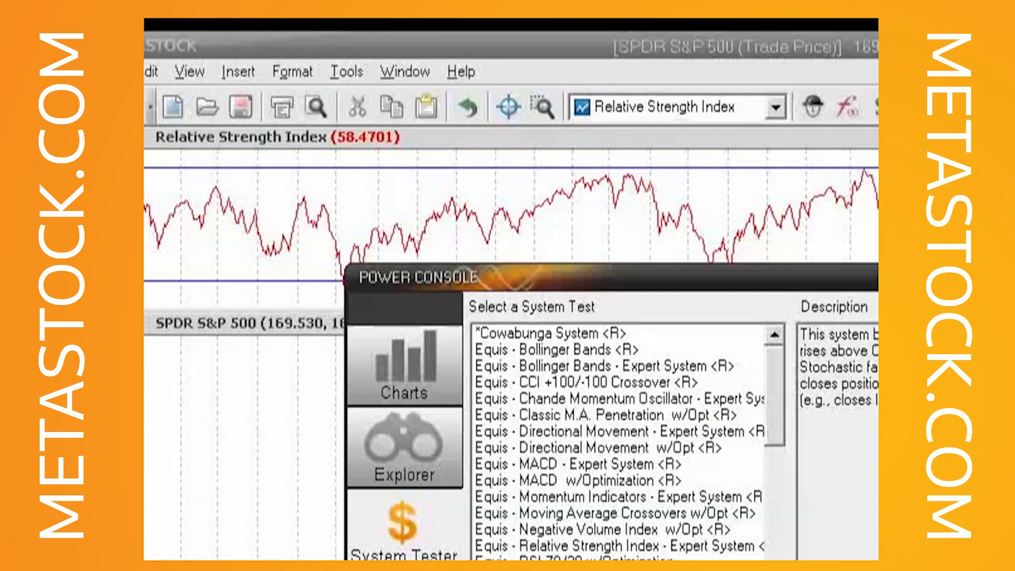
pyautogui.press('Escape')
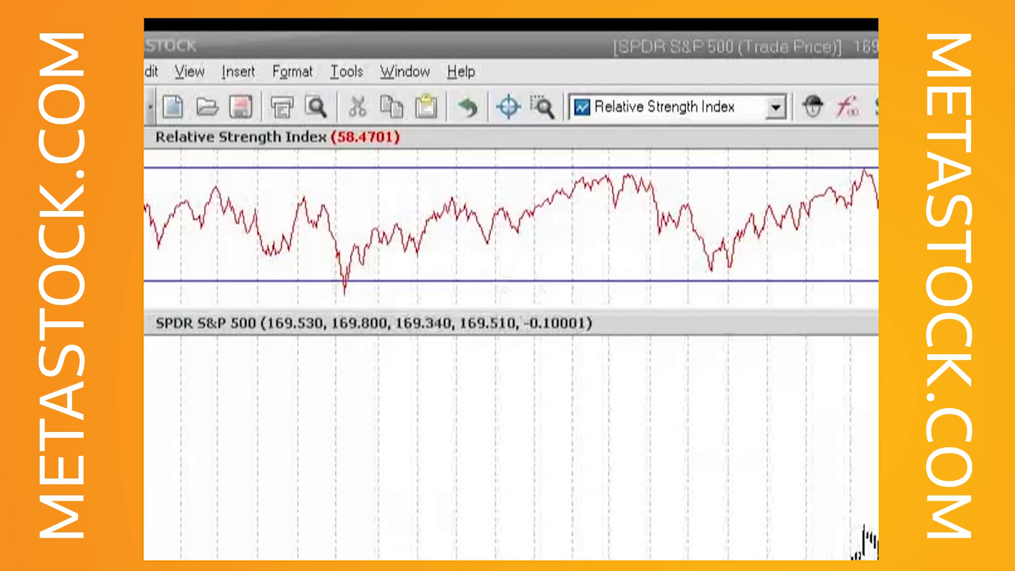